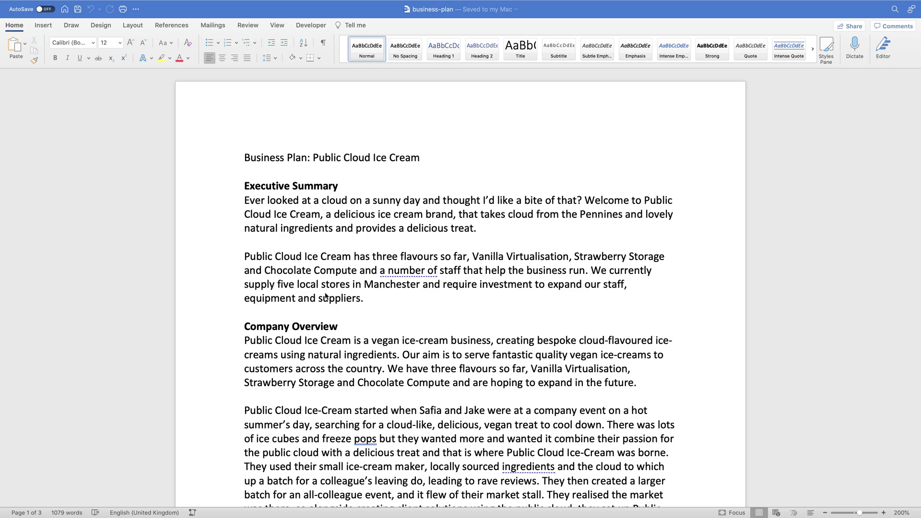
Step: Insert page breaks so Executive Summary, Company Overview and Market Analysis each start a new page
{"action": "scroll", "coordinate": [325, 296], "scroll_direction": "down", "scroll_amount": 15}
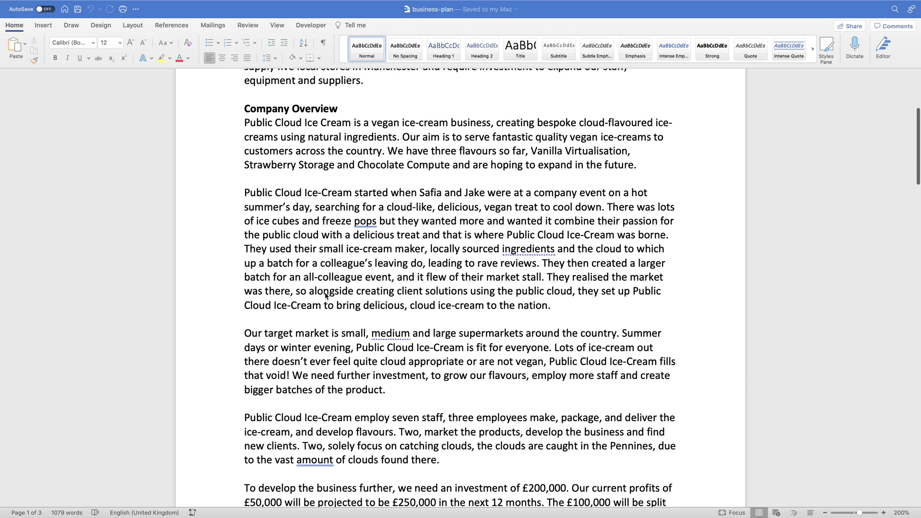
{"action": "scroll", "coordinate": [326, 296], "scroll_direction": "down", "scroll_amount": 20}
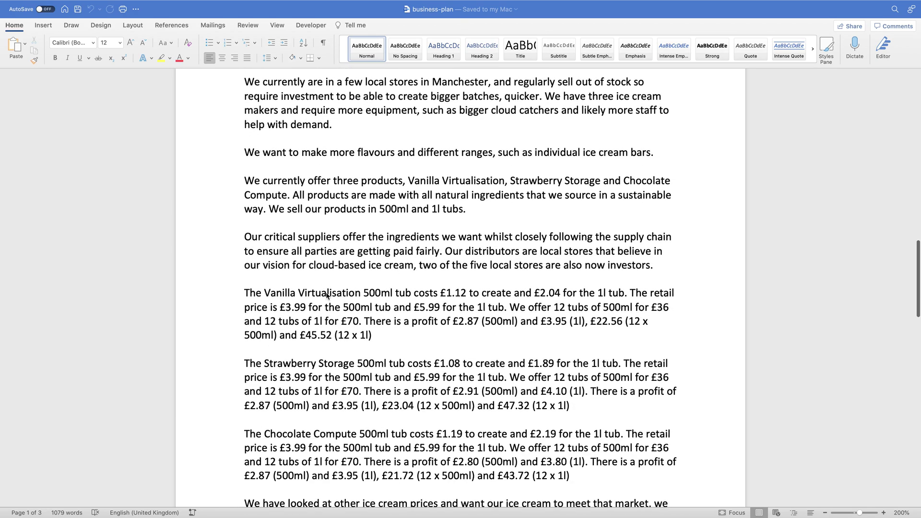
{"action": "scroll", "coordinate": [327, 296], "scroll_direction": "down", "scroll_amount": 6}
{"action": "scroll", "coordinate": [326, 296], "scroll_direction": "up", "scroll_amount": 15}
{"action": "scroll", "coordinate": [326, 296], "scroll_direction": "up", "scroll_amount": 20}
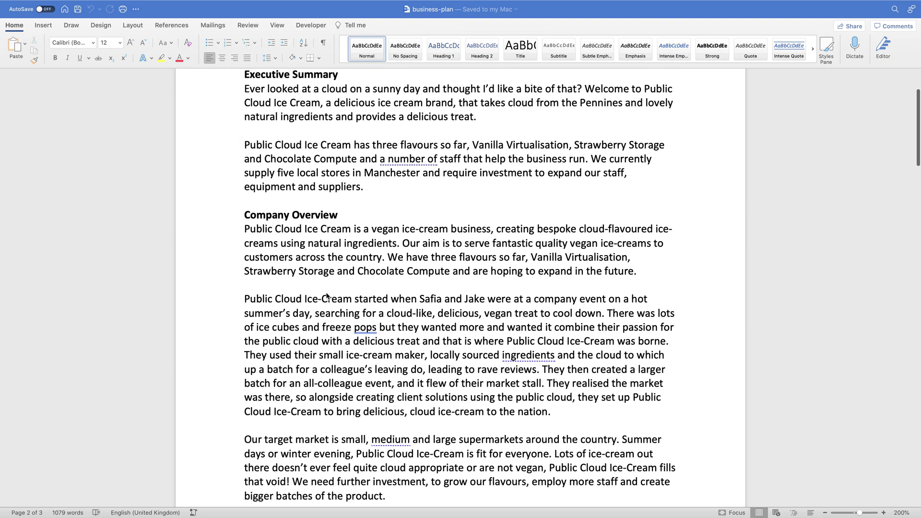
{"action": "left_click", "coordinate": [245, 186]}
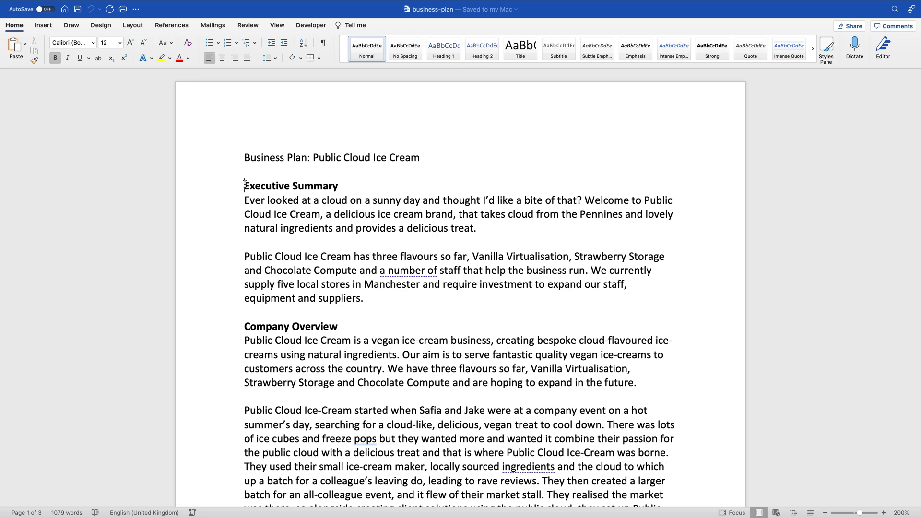
{"action": "key", "text": "super+Return"}
{"action": "scroll", "coordinate": [244, 185], "scroll_direction": "down", "scroll_amount": 5}
{"action": "scroll", "coordinate": [245, 185], "scroll_direction": "down", "scroll_amount": 3}
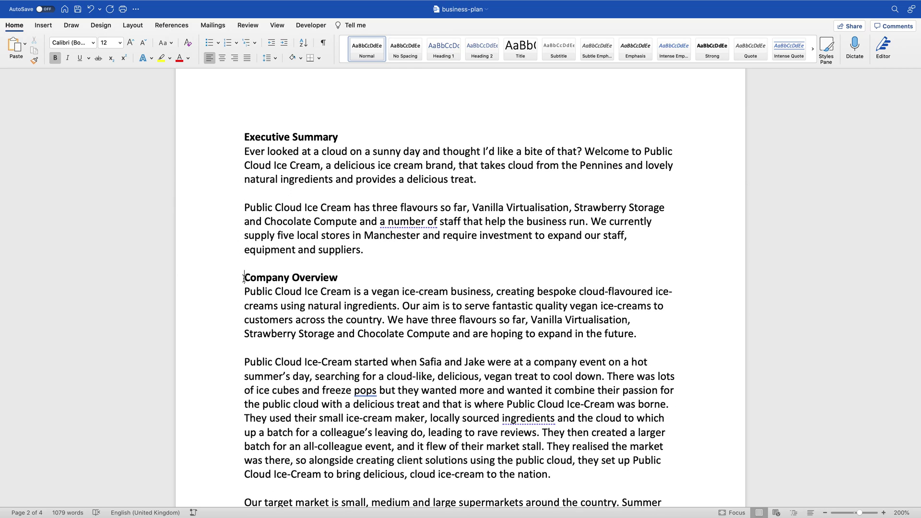
{"action": "key", "text": "super+Return"}
{"action": "scroll", "coordinate": [244, 279], "scroll_direction": "down", "scroll_amount": 10}
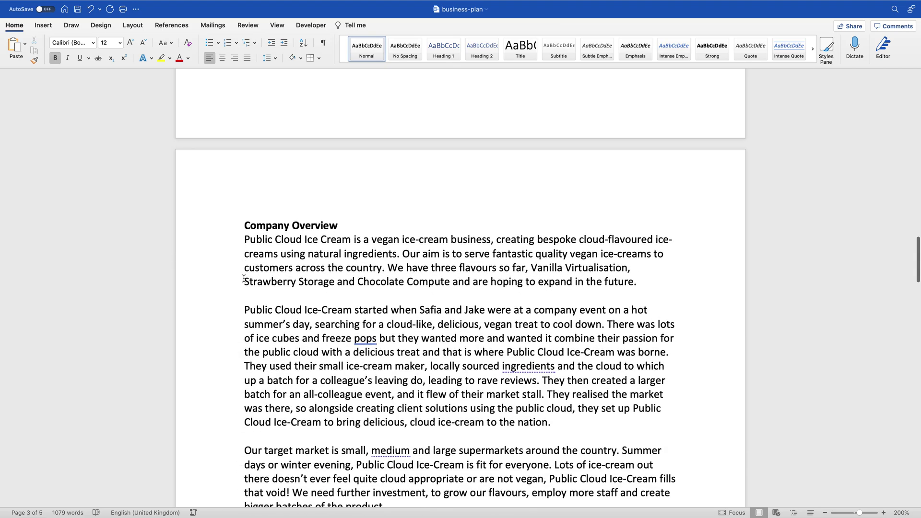
{"action": "scroll", "coordinate": [243, 278], "scroll_direction": "down", "scroll_amount": 15}
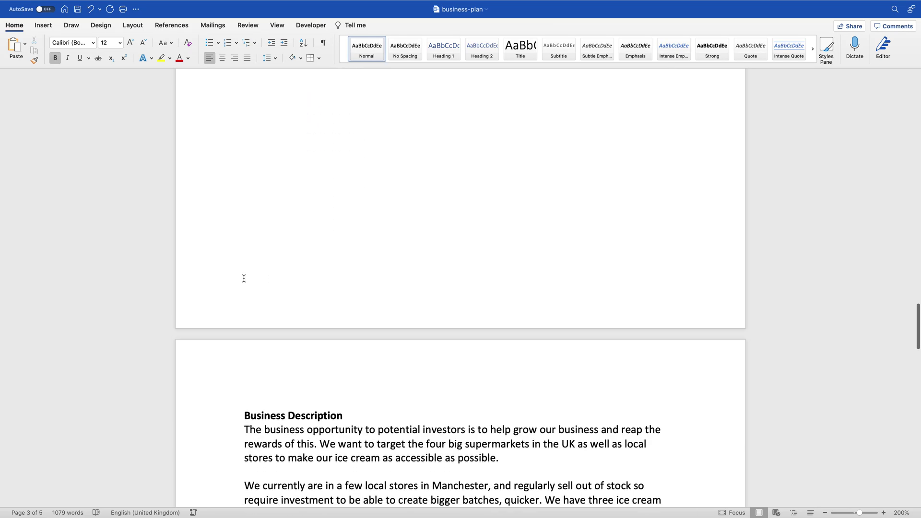
{"action": "scroll", "coordinate": [244, 279], "scroll_direction": "down", "scroll_amount": 15}
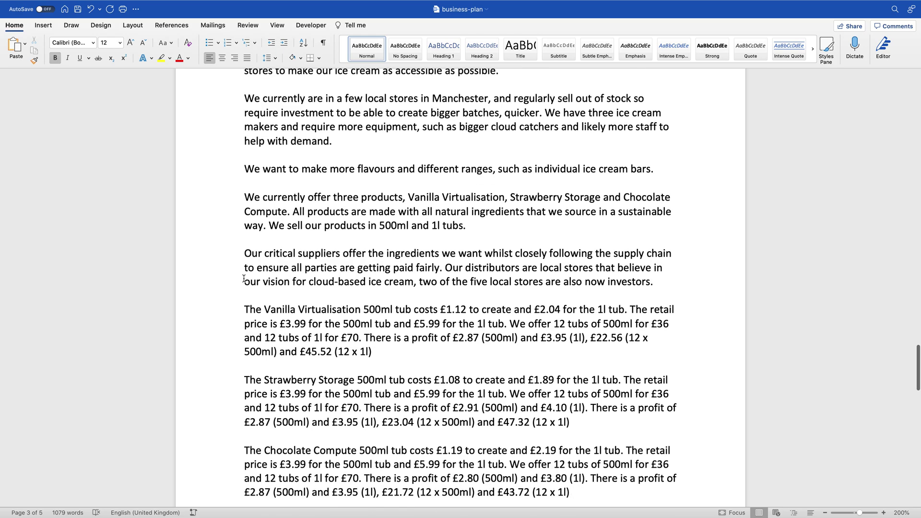
{"action": "scroll", "coordinate": [244, 278], "scroll_direction": "down", "scroll_amount": 3}
{"action": "left_click", "coordinate": [244, 350]}
{"action": "key", "text": "super+Return"}
Step: Add an empty line above the Executive Summary heading and put the caret on it
{"action": "scroll", "coordinate": [244, 350], "scroll_direction": "down", "scroll_amount": 8}
{"action": "scroll", "coordinate": [244, 350], "scroll_direction": "up", "scroll_amount": 17}
{"action": "scroll", "coordinate": [244, 350], "scroll_direction": "up", "scroll_amount": 20}
{"action": "scroll", "coordinate": [243, 350], "scroll_direction": "up", "scroll_amount": 20}
{"action": "scroll", "coordinate": [244, 351], "scroll_direction": "up", "scroll_amount": 20}
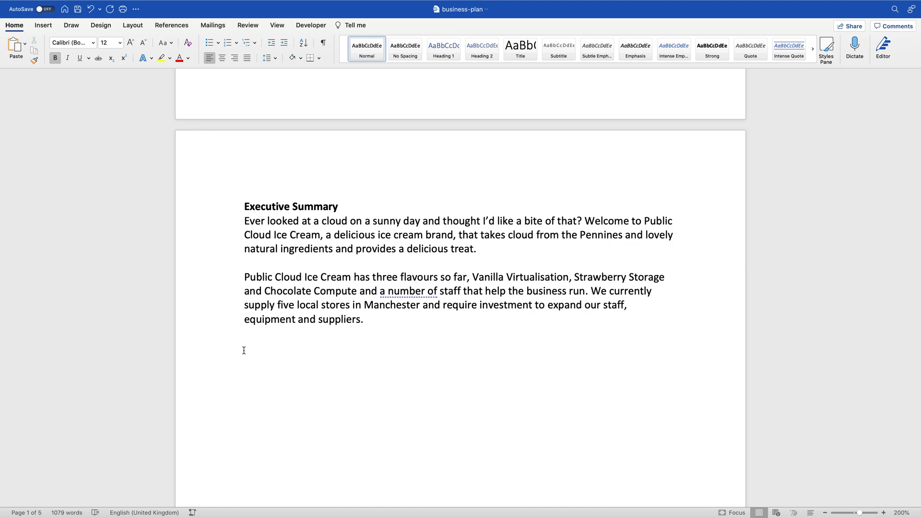
{"action": "left_click", "coordinate": [244, 208]}
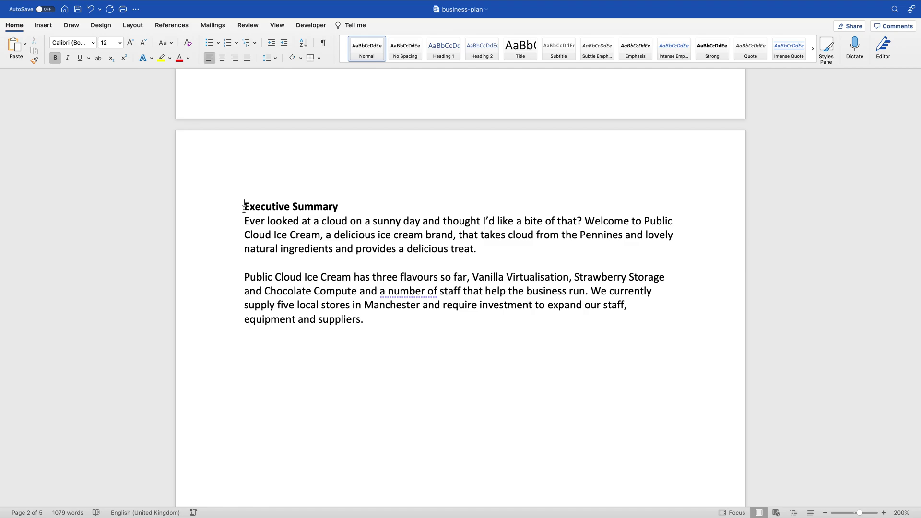
{"action": "key", "text": "Return"}
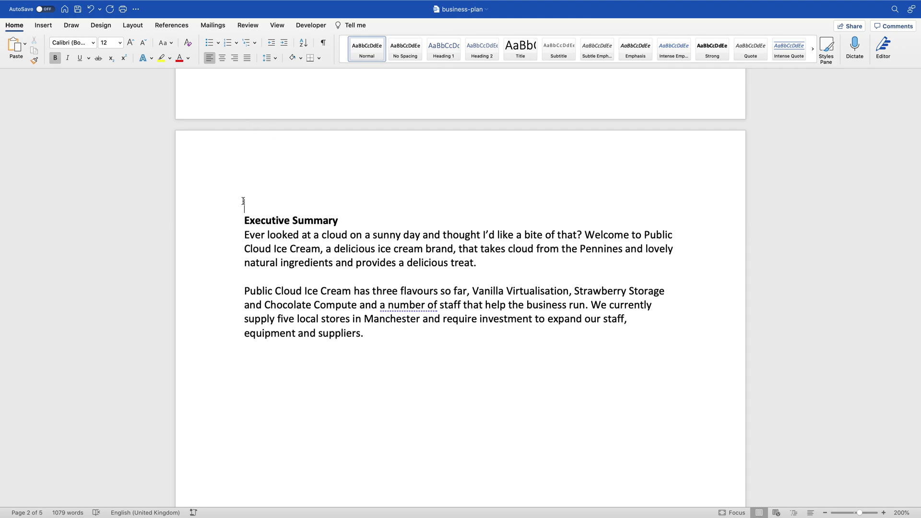
{"action": "key", "text": "Up"}
Step: Insert a Classic table of contents above Executive Summary, accepting the heading-style notice
{"action": "left_click", "coordinate": [182, 27]}
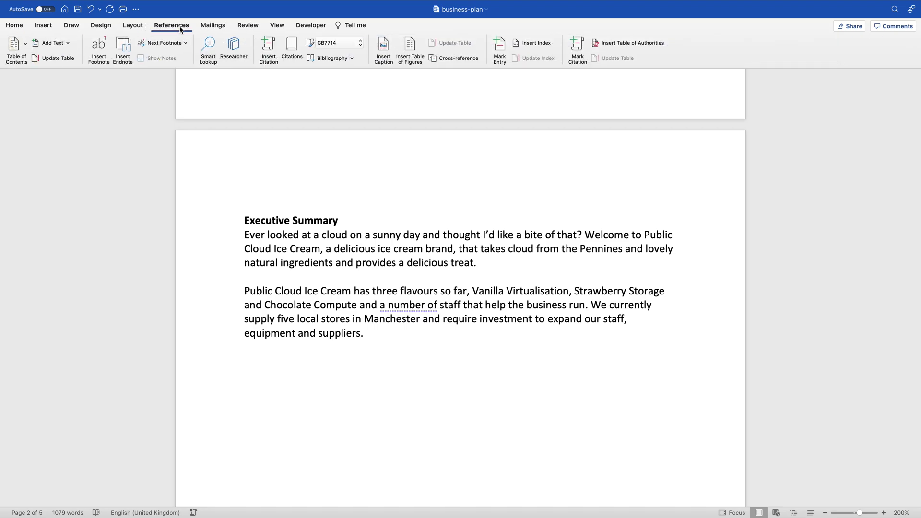
{"action": "left_click", "coordinate": [15, 46]}
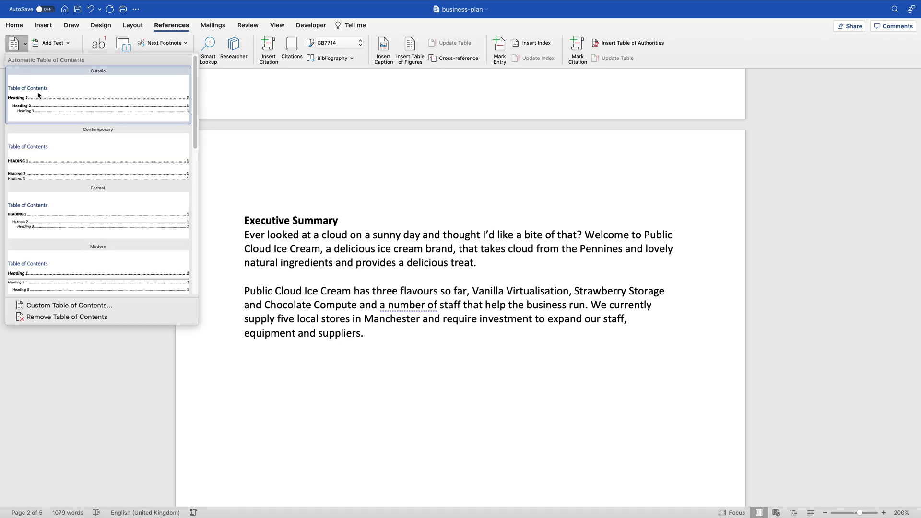
{"action": "scroll", "coordinate": [44, 211], "scroll_direction": "down", "scroll_amount": 6}
{"action": "scroll", "coordinate": [44, 216], "scroll_direction": "up", "scroll_amount": 6}
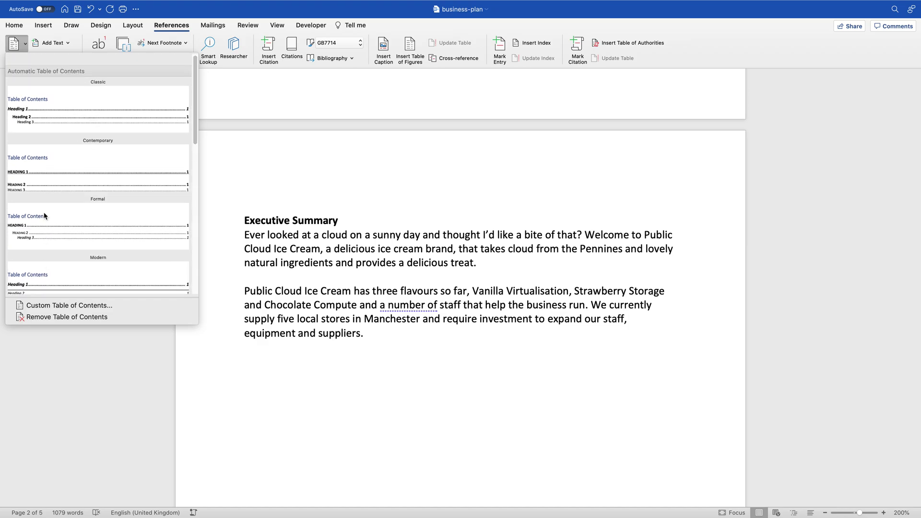
{"action": "left_click", "coordinate": [89, 97]}
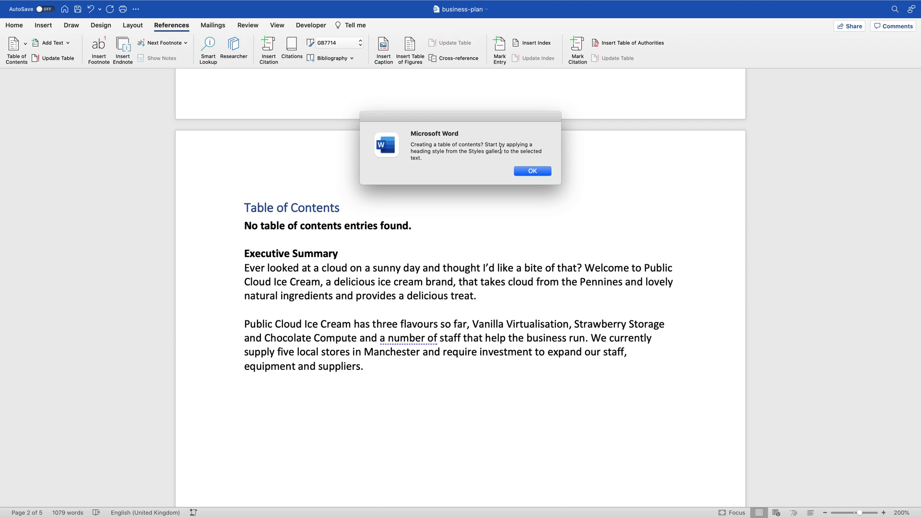
{"action": "left_click", "coordinate": [526, 171]}
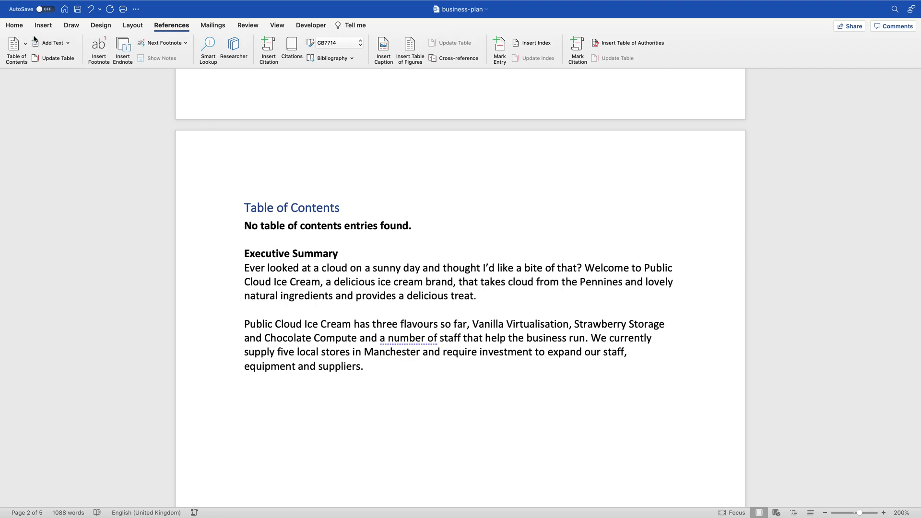
Step: Apply Heading 2 to the Executive Summary and Company Overview headings
{"action": "left_click", "coordinate": [15, 26]}
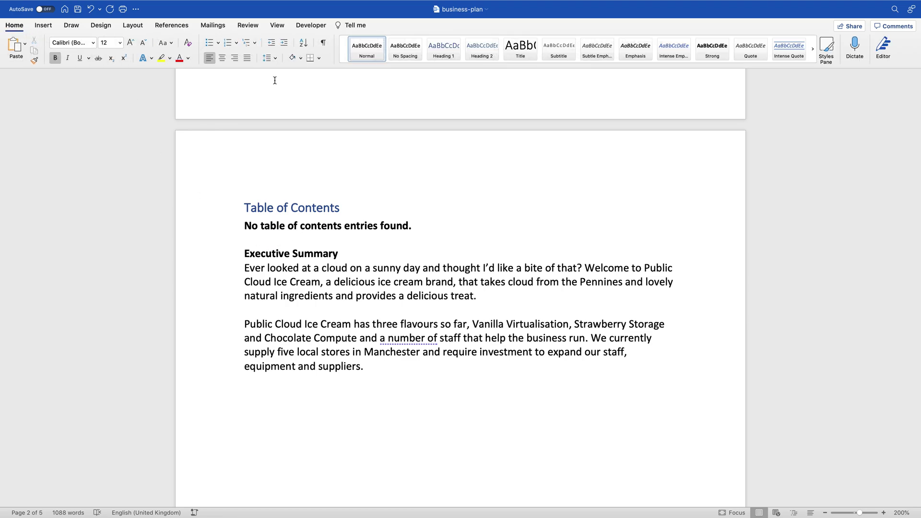
{"action": "left_click_drag", "start_coordinate": [244, 253], "coordinate": [350, 249]}
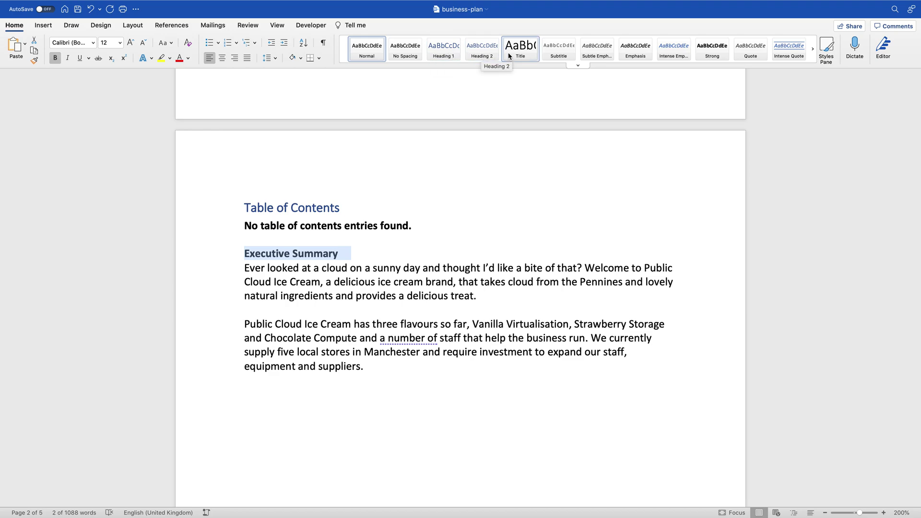
{"action": "left_click", "coordinate": [453, 54]}
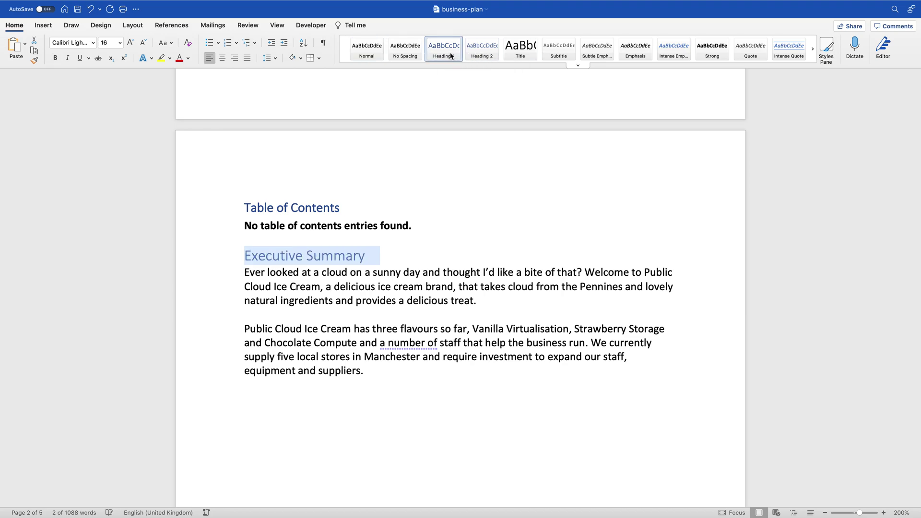
{"action": "left_click", "coordinate": [481, 54]}
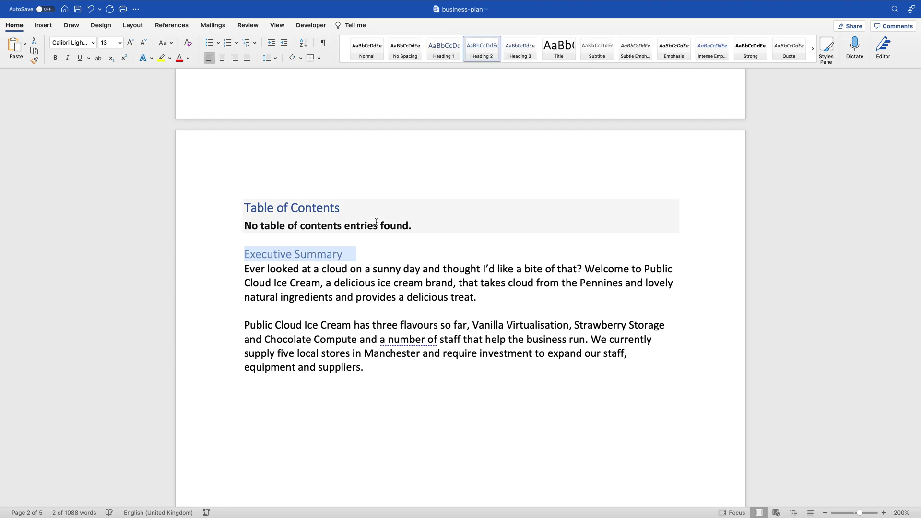
{"action": "scroll", "coordinate": [376, 222], "scroll_direction": "down", "scroll_amount": 20}
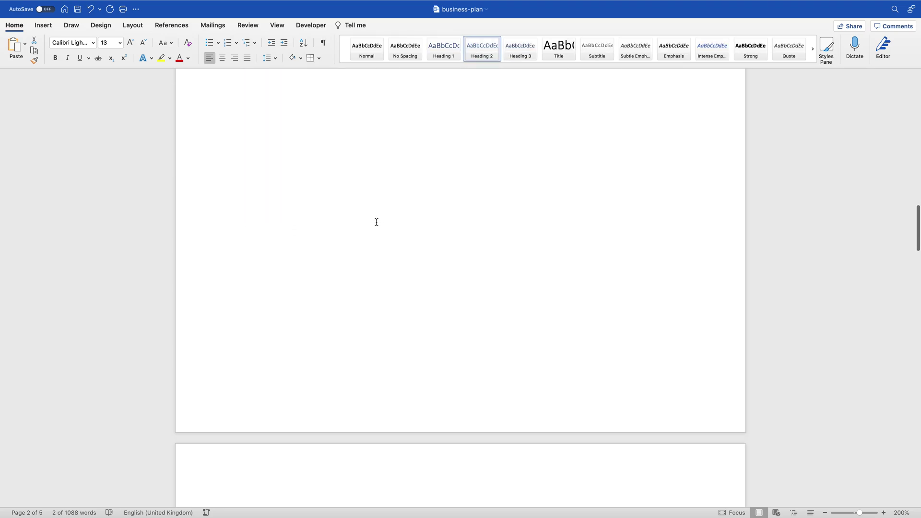
{"action": "scroll", "coordinate": [377, 222], "scroll_direction": "down", "scroll_amount": 5}
{"action": "left_click_drag", "start_coordinate": [245, 210], "coordinate": [345, 210]}
{"action": "left_click", "coordinate": [478, 52]}
Step: Apply Heading 2 to the Business Description and Market Analysis headings
{"action": "scroll", "coordinate": [370, 225], "scroll_direction": "down", "scroll_amount": 15}
{"action": "scroll", "coordinate": [370, 224], "scroll_direction": "down", "scroll_amount": 12}
{"action": "left_click_drag", "start_coordinate": [245, 292], "coordinate": [353, 292]}
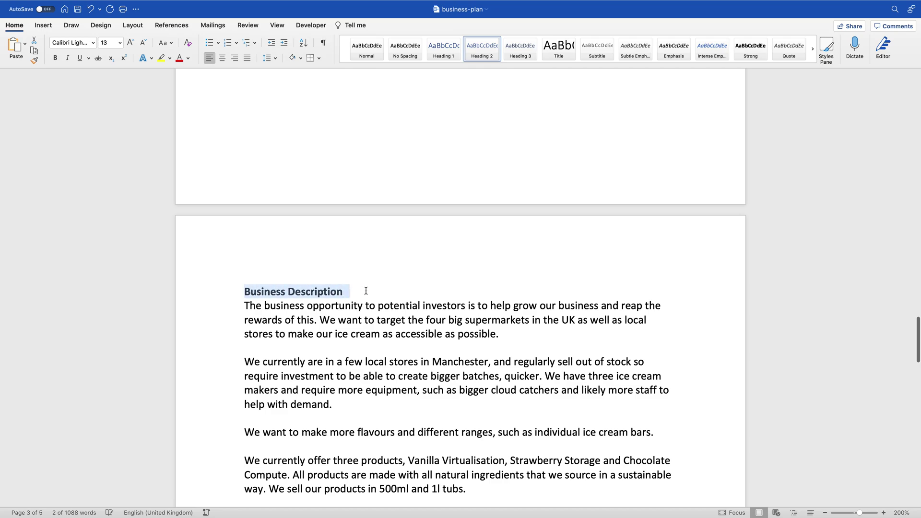
{"action": "left_click", "coordinate": [479, 50]}
{"action": "scroll", "coordinate": [387, 257], "scroll_direction": "down", "scroll_amount": 20}
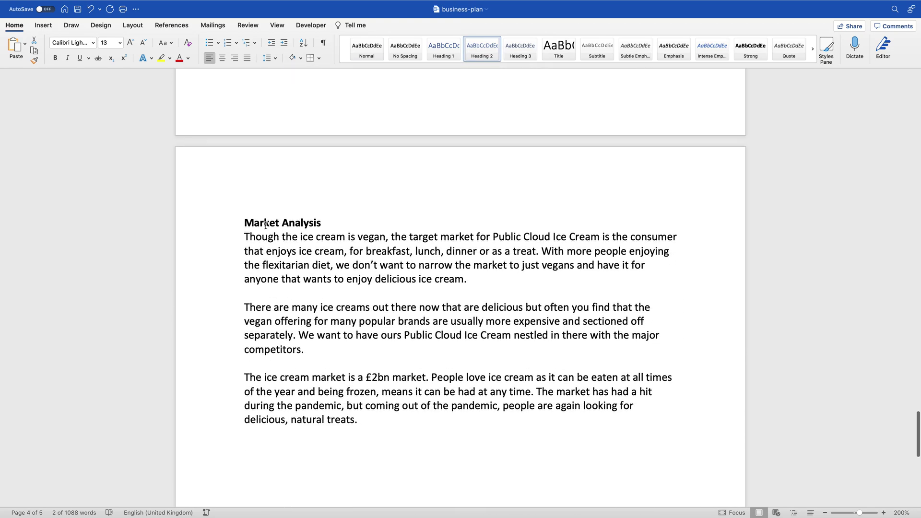
{"action": "left_click_drag", "start_coordinate": [244, 223], "coordinate": [318, 224]}
{"action": "left_click", "coordinate": [480, 52]}
{"action": "scroll", "coordinate": [439, 146], "scroll_direction": "up", "scroll_amount": 15}
{"action": "scroll", "coordinate": [440, 147], "scroll_direction": "up", "scroll_amount": 20}
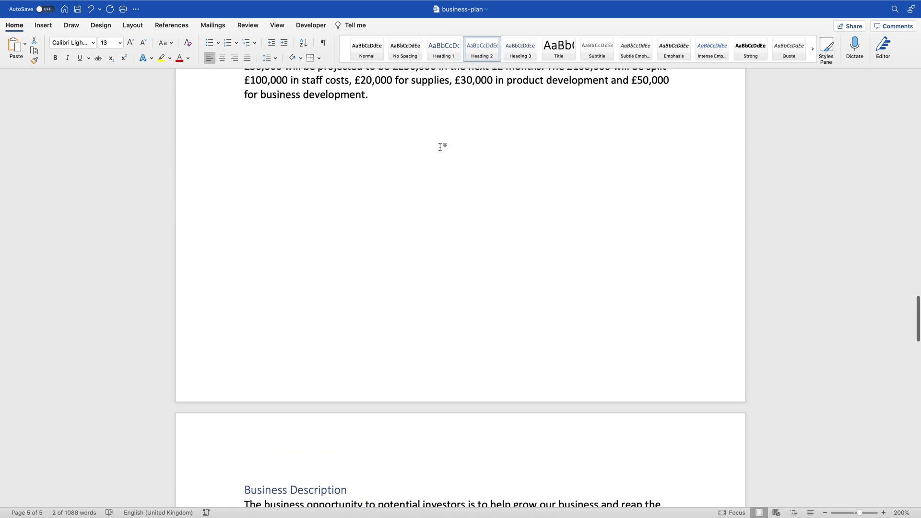
{"action": "scroll", "coordinate": [439, 147], "scroll_direction": "up", "scroll_amount": 6}
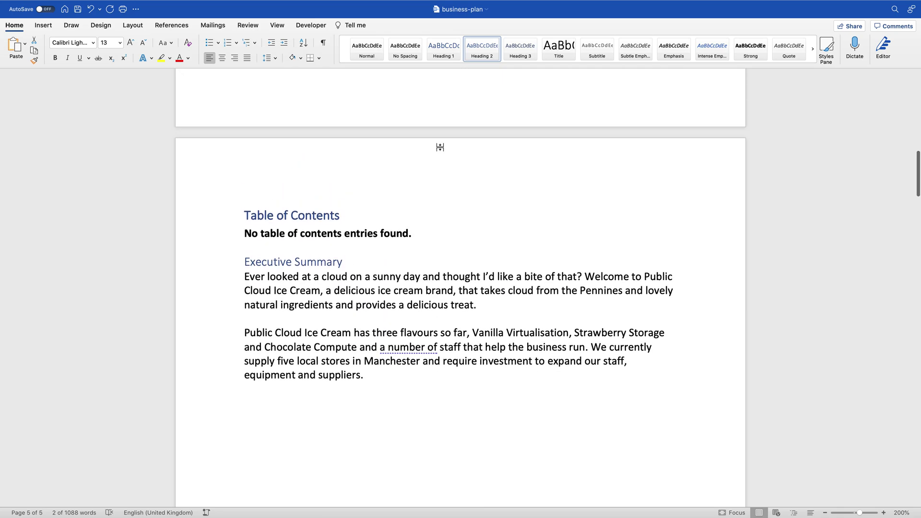
{"action": "left_click", "coordinate": [335, 254]}
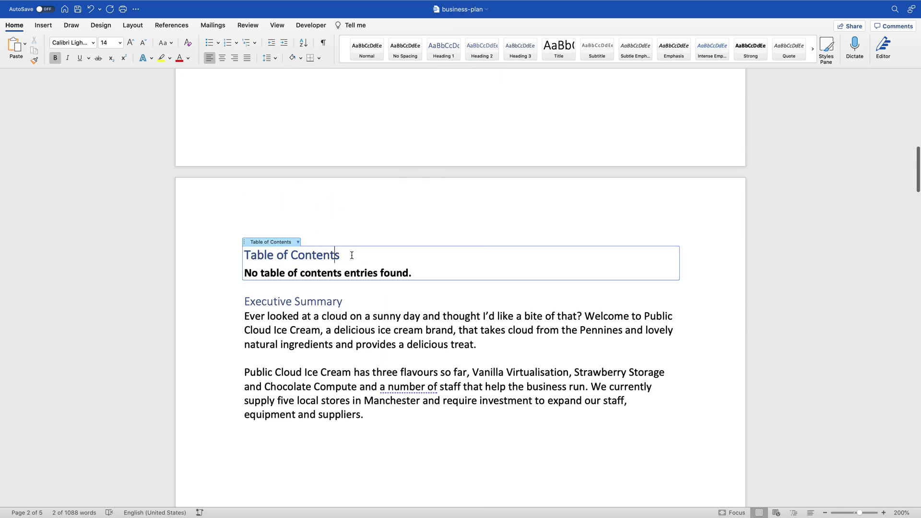
{"action": "left_click", "coordinate": [298, 242]}
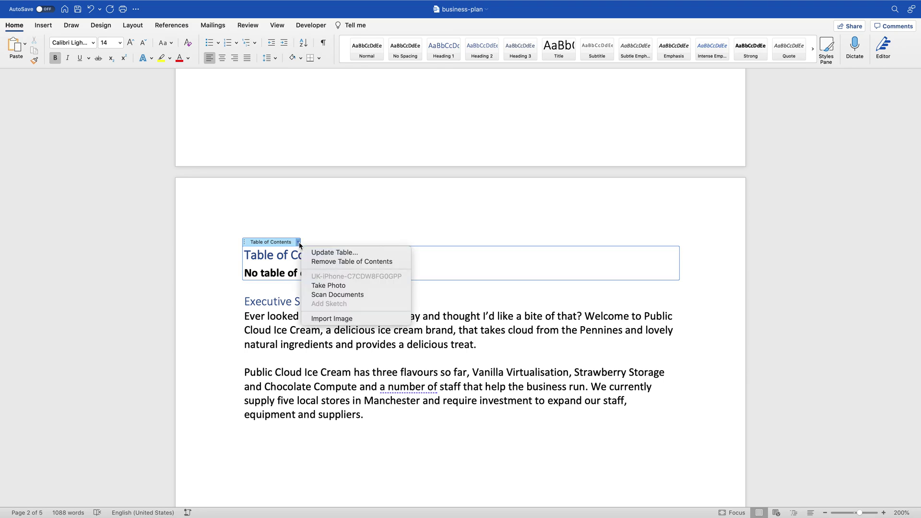
{"action": "left_click", "coordinate": [322, 253]}
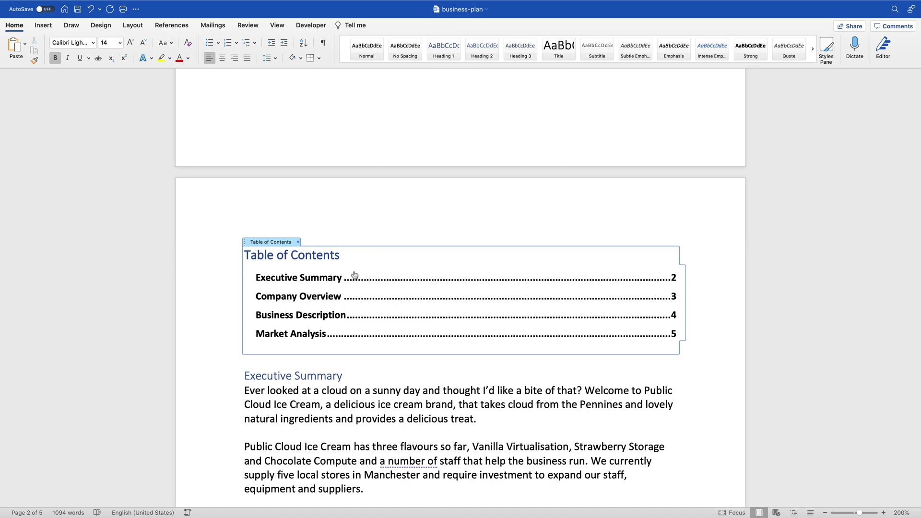
{"action": "left_click", "coordinate": [373, 369]}
{"action": "left_click", "coordinate": [319, 281]}
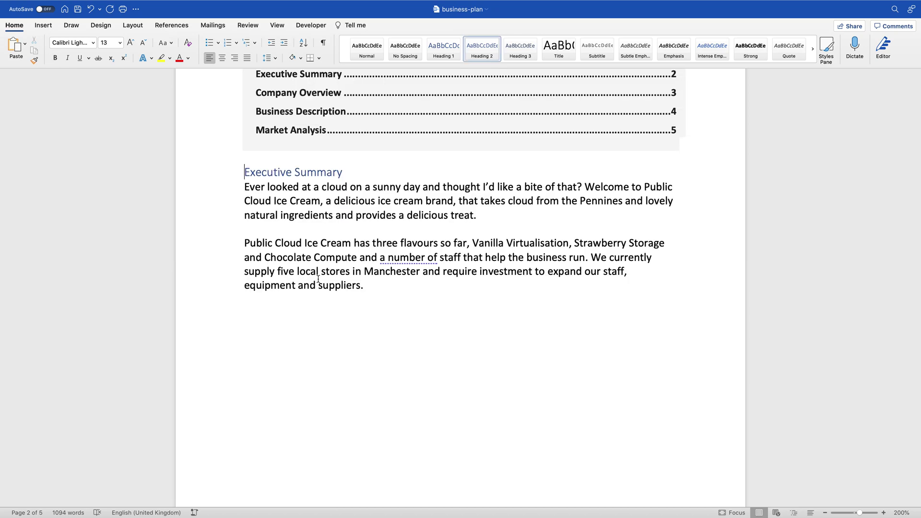
{"action": "scroll", "coordinate": [279, 187], "scroll_direction": "up", "scroll_amount": 3}
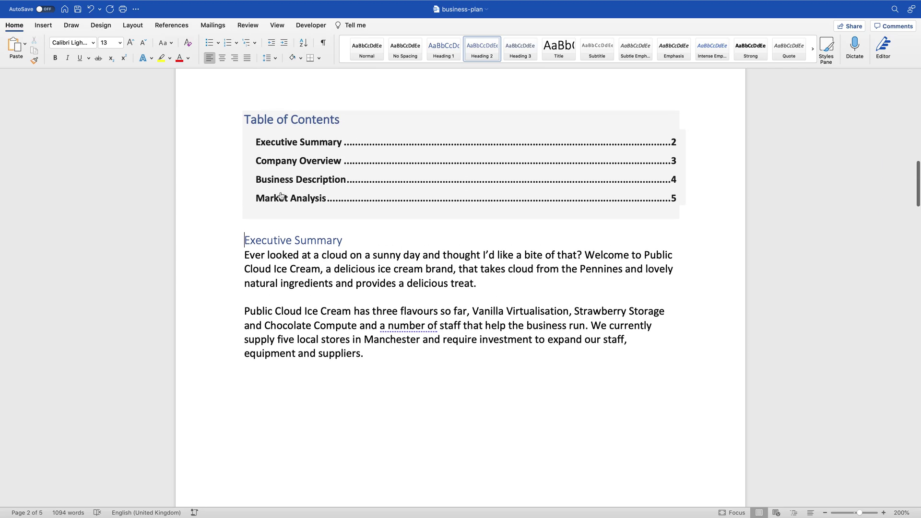
{"action": "left_click", "coordinate": [261, 197]}
{"action": "scroll", "coordinate": [307, 192], "scroll_direction": "up", "scroll_amount": 20}
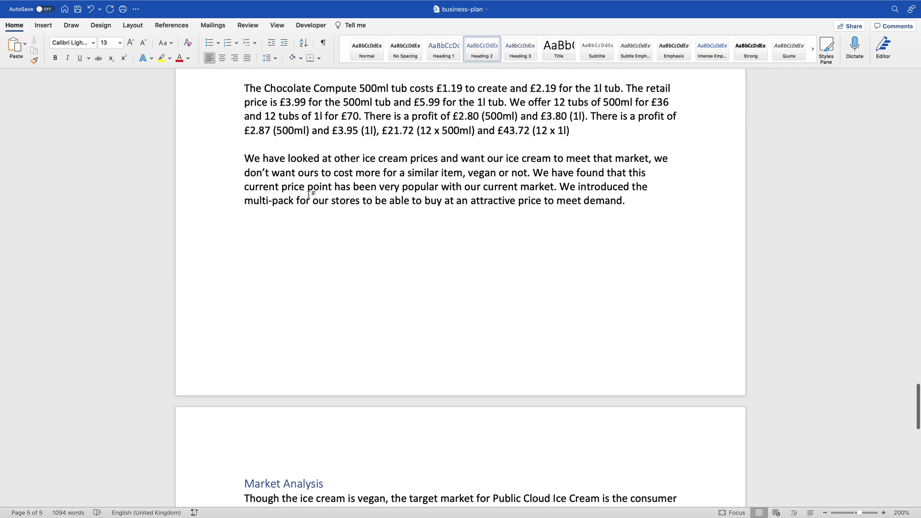
{"action": "scroll", "coordinate": [308, 194], "scroll_direction": "up", "scroll_amount": 20}
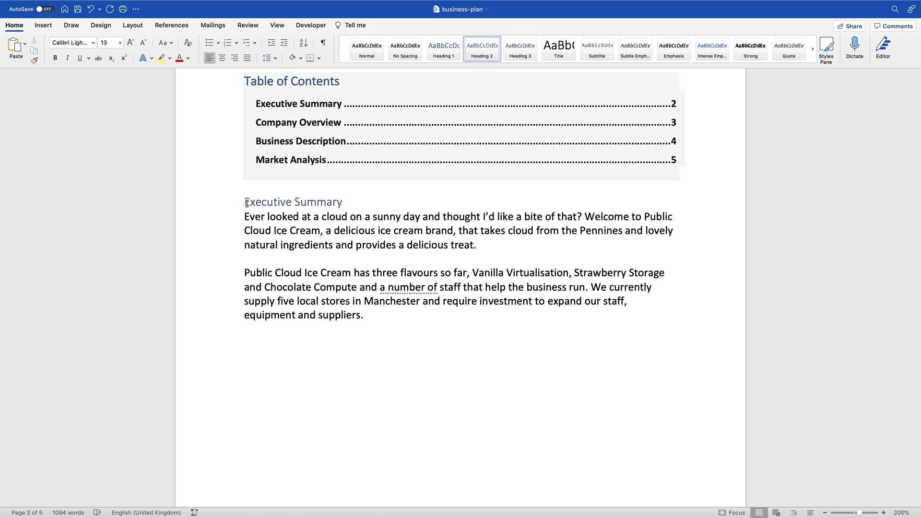
Step: Insert a page break before Executive Summary and check where its contents entry leads
{"action": "key", "text": "super+Return"}
{"action": "scroll", "coordinate": [246, 203], "scroll_direction": "up", "scroll_amount": 3}
{"action": "scroll", "coordinate": [247, 203], "scroll_direction": "up", "scroll_amount": 5}
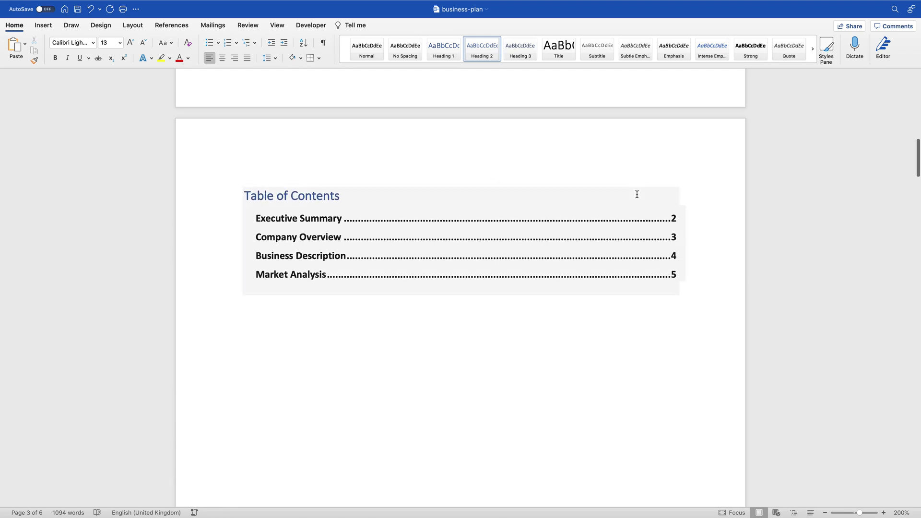
{"action": "left_click", "coordinate": [329, 222]}
{"action": "scroll", "coordinate": [329, 216], "scroll_direction": "up", "scroll_amount": 2}
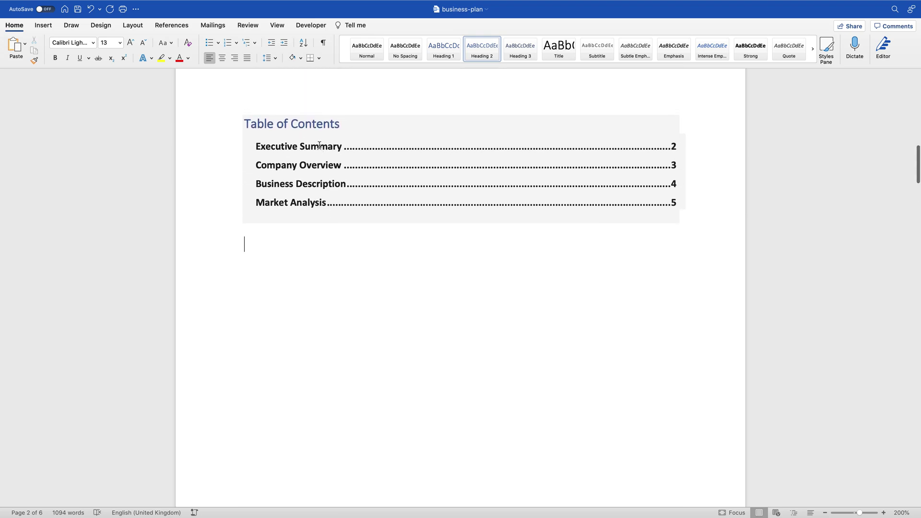
{"action": "scroll", "coordinate": [292, 191], "scroll_direction": "down", "scroll_amount": 3}
{"action": "scroll", "coordinate": [236, 203], "scroll_direction": "up", "scroll_amount": 3}
Step: Update the entire table of contents so the sections list pages 3 to 6
{"action": "left_click", "coordinate": [339, 121]}
{"action": "left_click", "coordinate": [298, 110]}
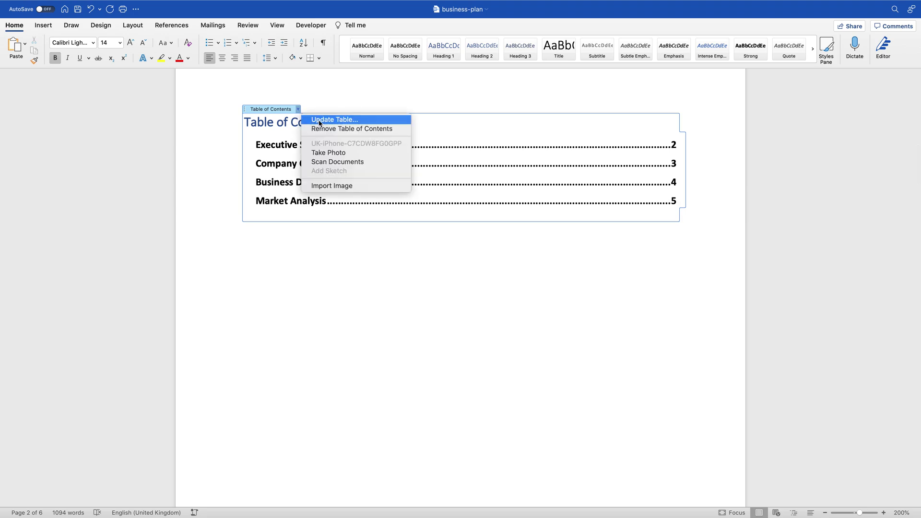
{"action": "left_click", "coordinate": [320, 120]}
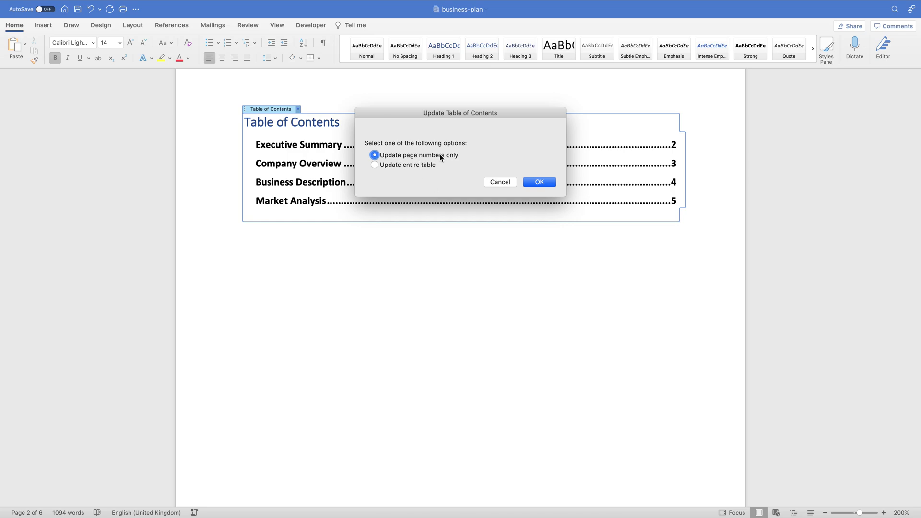
{"action": "left_click", "coordinate": [415, 165]}
{"action": "left_click", "coordinate": [540, 182]}
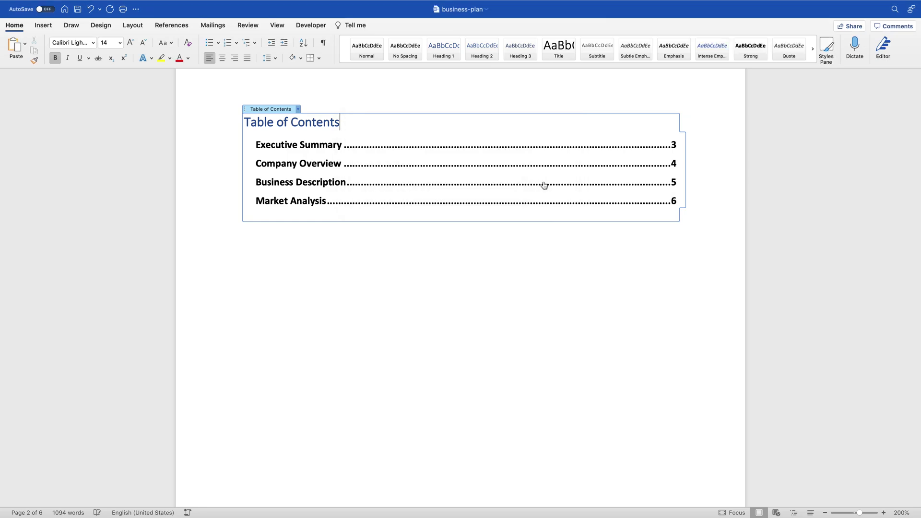
{"action": "left_click", "coordinate": [328, 150]}
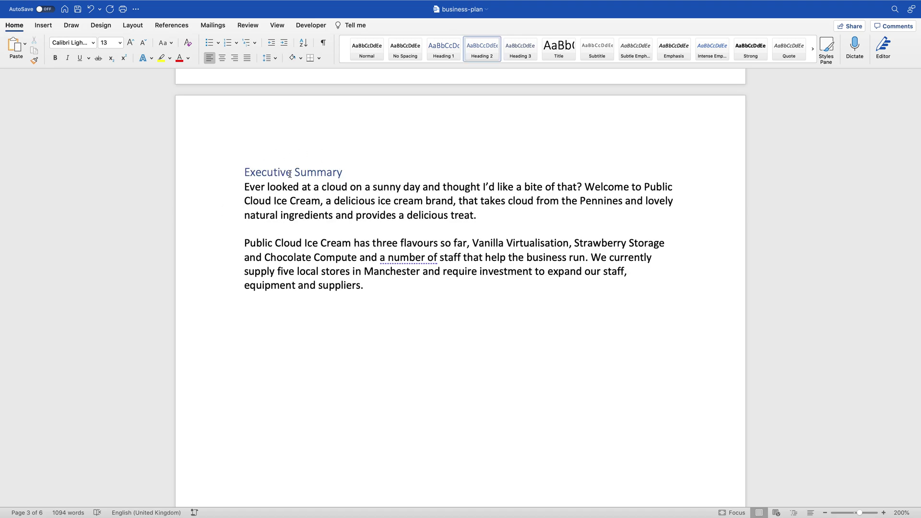
Step: Style 'Business Plan: Public Cloud Ice Cream' as a centred Title with an empty line below
{"action": "scroll", "coordinate": [290, 174], "scroll_direction": "up", "scroll_amount": 5}
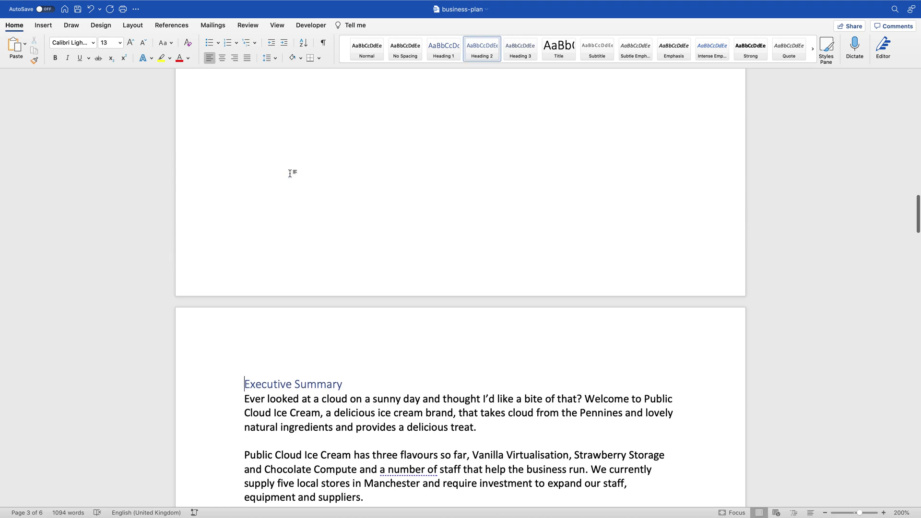
{"action": "scroll", "coordinate": [304, 239], "scroll_direction": "up", "scroll_amount": 20}
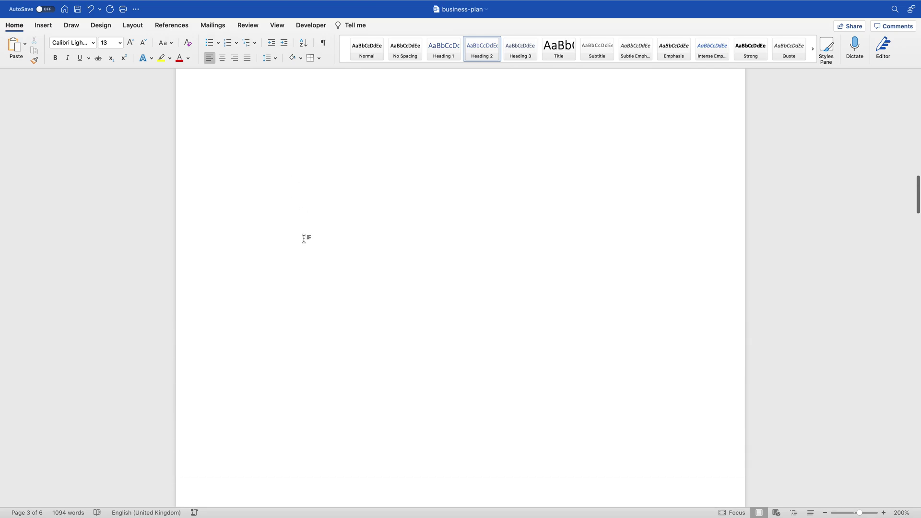
{"action": "scroll", "coordinate": [304, 238], "scroll_direction": "up", "scroll_amount": 10}
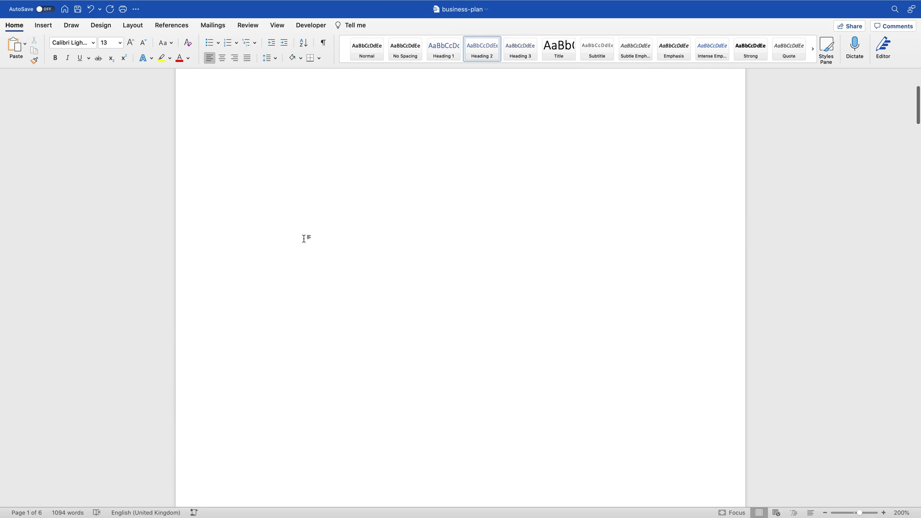
{"action": "left_click_drag", "start_coordinate": [242, 157], "coordinate": [425, 158]}
{"action": "left_click", "coordinate": [551, 53]}
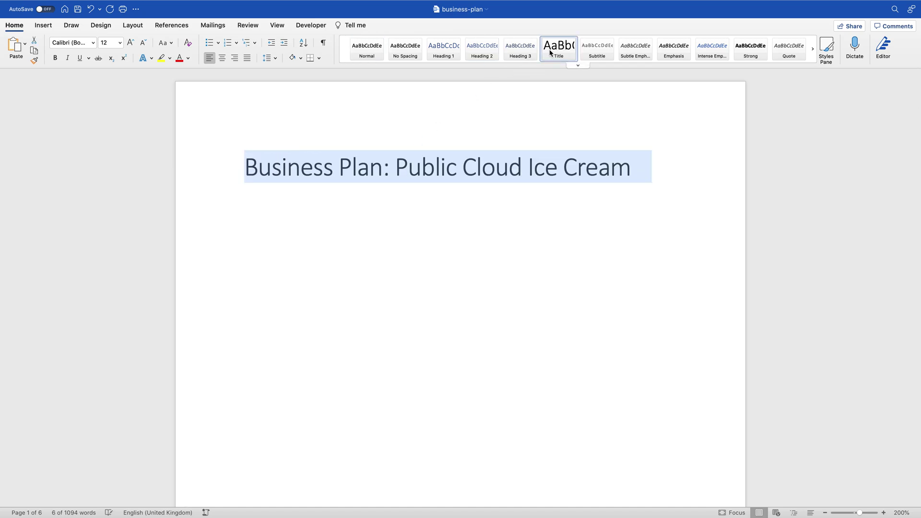
{"action": "left_click", "coordinate": [220, 60]}
{"action": "left_click", "coordinate": [659, 171]}
{"action": "key", "text": "Return"}
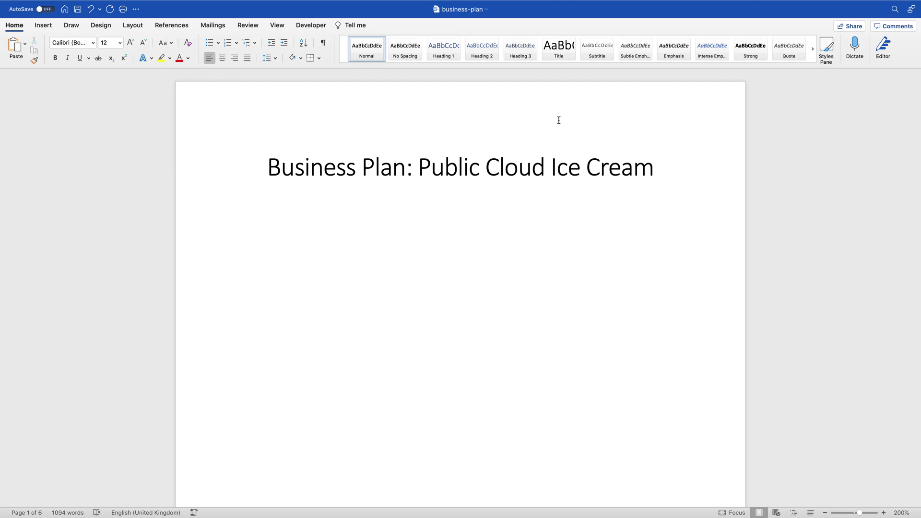
Step: Open the Stock Images panel from the Insert tab's Pictures menu
{"action": "left_click", "coordinate": [51, 24]}
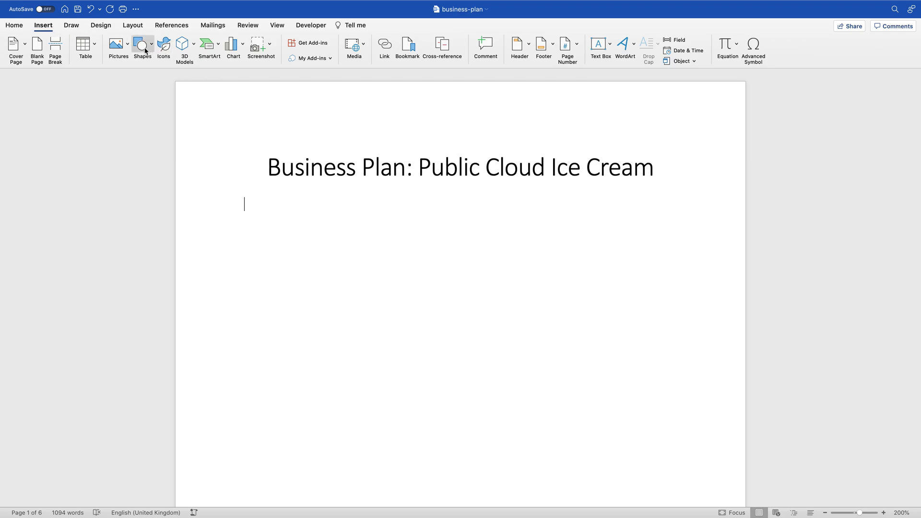
{"action": "left_click", "coordinate": [116, 45]}
{"action": "left_click", "coordinate": [129, 84]}
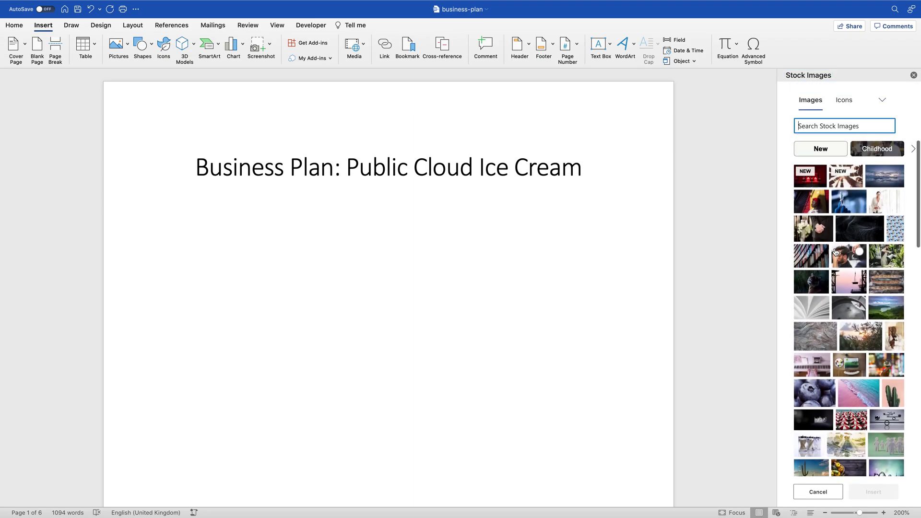
Step: Search the stock Icons for 'ice cream' and insert the outlined cone icon
{"action": "type", "text": "iice"}
{"action": "key", "text": "BackSpace"}
{"action": "key", "text": "BackSpace"}
{"action": "key", "text": "BackSpace"}
{"action": "type", "text": "cec "}
{"action": "type", "text": "c"}
{"action": "key", "text": "BackSpace"}
{"action": "key", "text": "BackSpace"}
{"action": "key", "text": "BackSpace"}
{"action": "type", "text": "cream"}
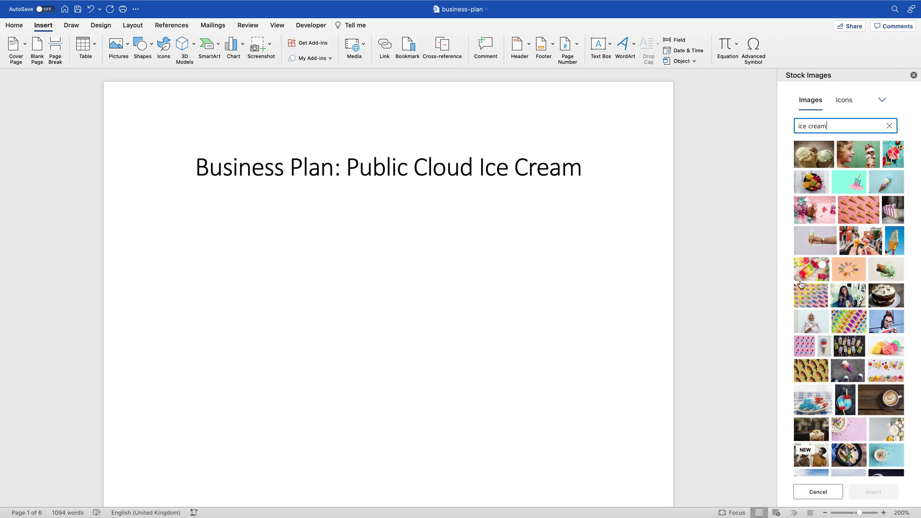
{"action": "left_click", "coordinate": [844, 100]}
{"action": "left_click", "coordinate": [834, 126]}
{"action": "type", "text": "ice cream"}
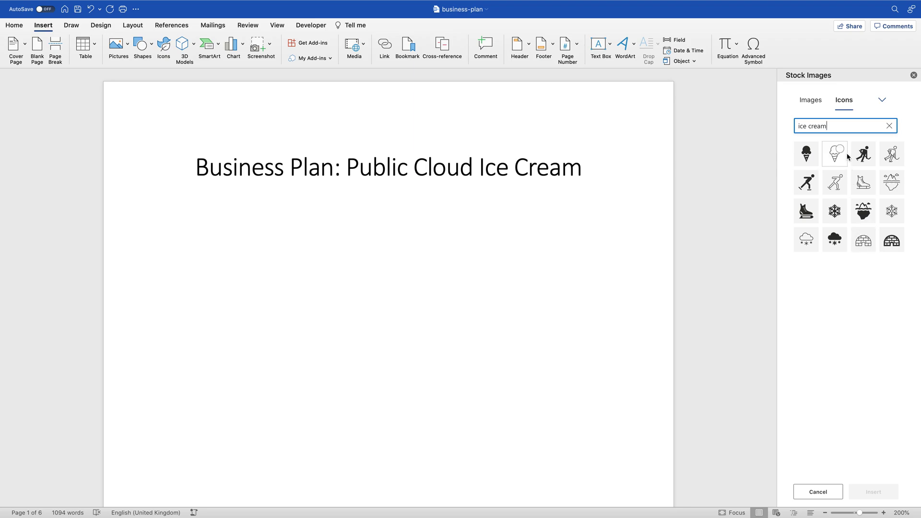
{"action": "left_click", "coordinate": [829, 155]}
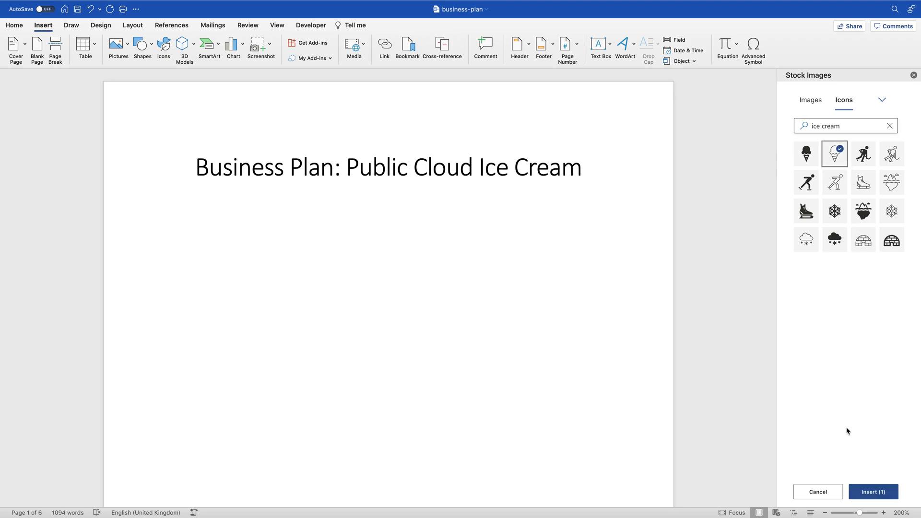
{"action": "left_click", "coordinate": [861, 494]}
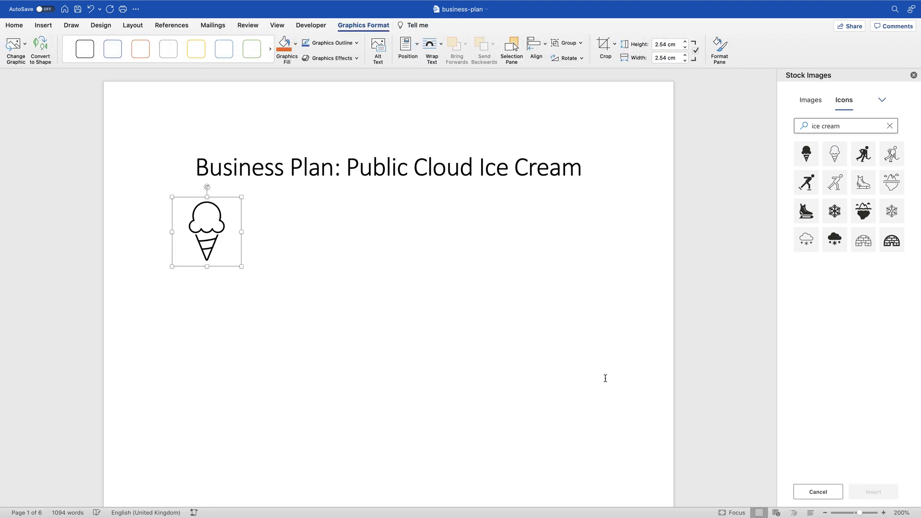
Step: Try outline styles and an orange-gold fill on the icon, ending with a light-blue outline
{"action": "double_click", "coordinate": [247, 245]}
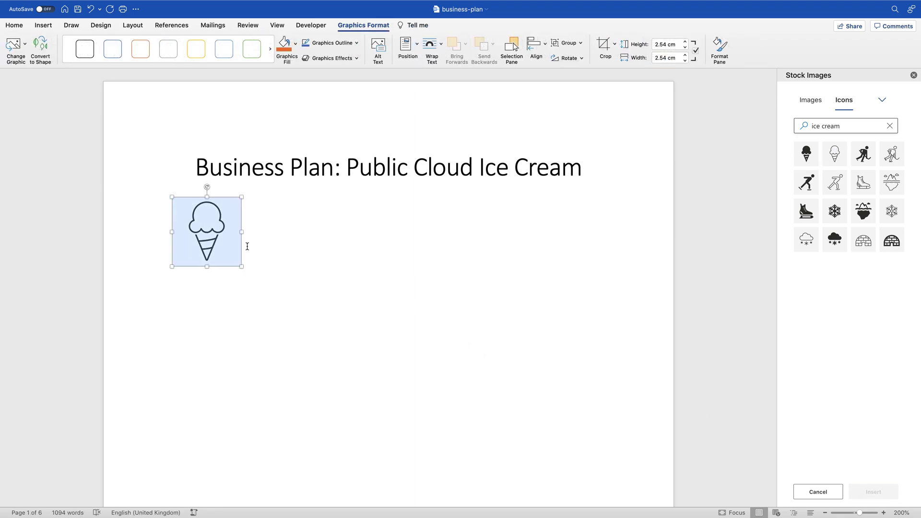
{"action": "left_click", "coordinate": [112, 52]}
{"action": "left_click", "coordinate": [142, 51]}
{"action": "left_click", "coordinate": [174, 54]}
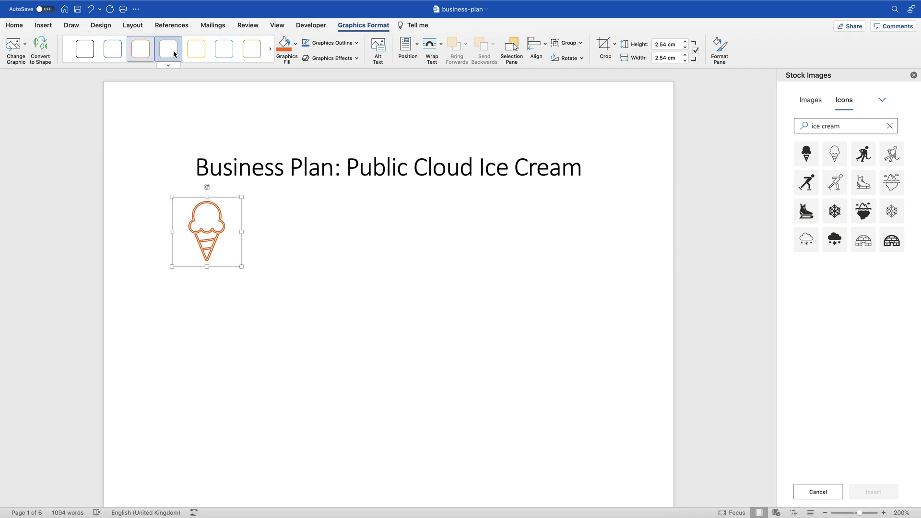
{"action": "left_click", "coordinate": [199, 50]}
{"action": "left_click", "coordinate": [223, 55]}
{"action": "left_click", "coordinate": [249, 56]}
{"action": "left_click", "coordinate": [295, 48]}
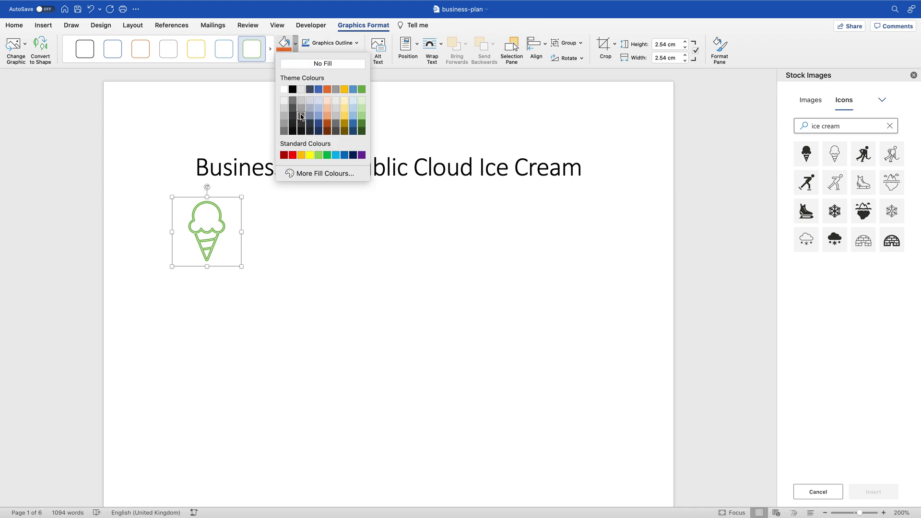
{"action": "left_click", "coordinate": [300, 155]}
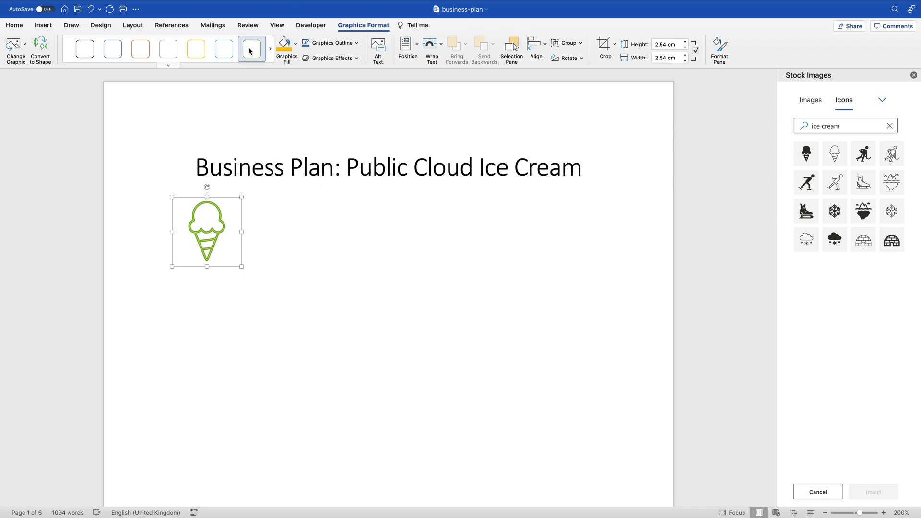
{"action": "left_click", "coordinate": [224, 48]}
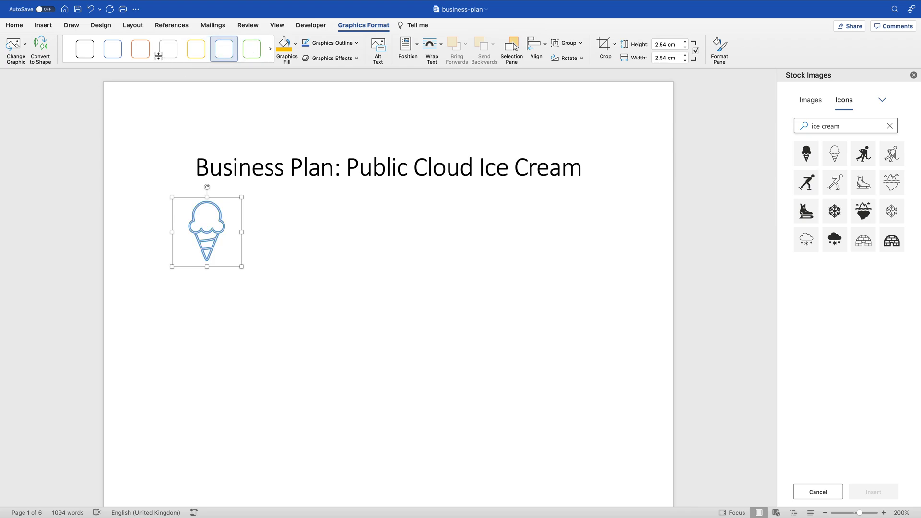
Step: Centre the ice-cream icon, then select and delete it
{"action": "left_click", "coordinate": [20, 27]}
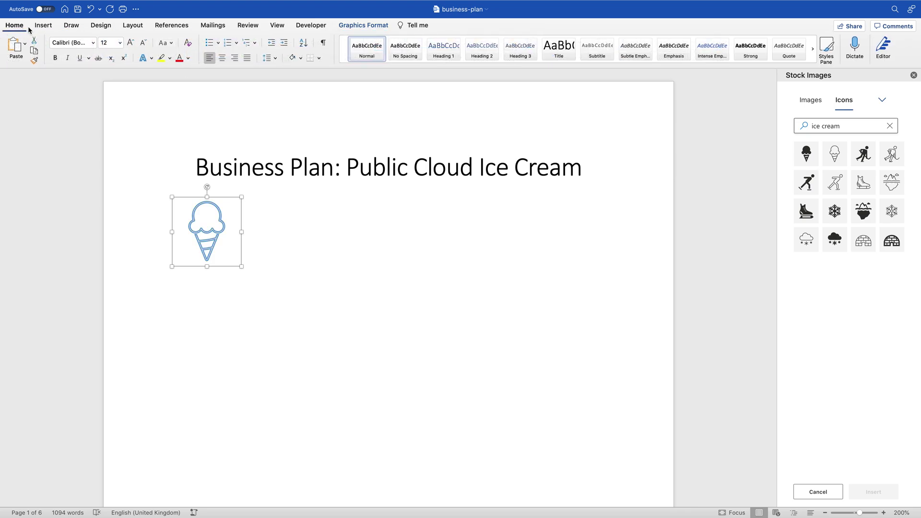
{"action": "left_click", "coordinate": [224, 58]}
{"action": "left_click", "coordinate": [473, 206]}
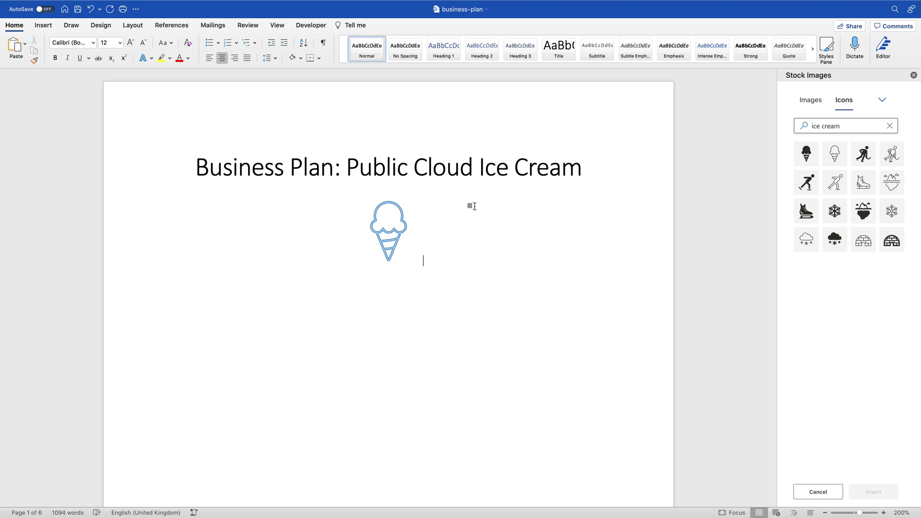
{"action": "key", "text": "shift+Left"}
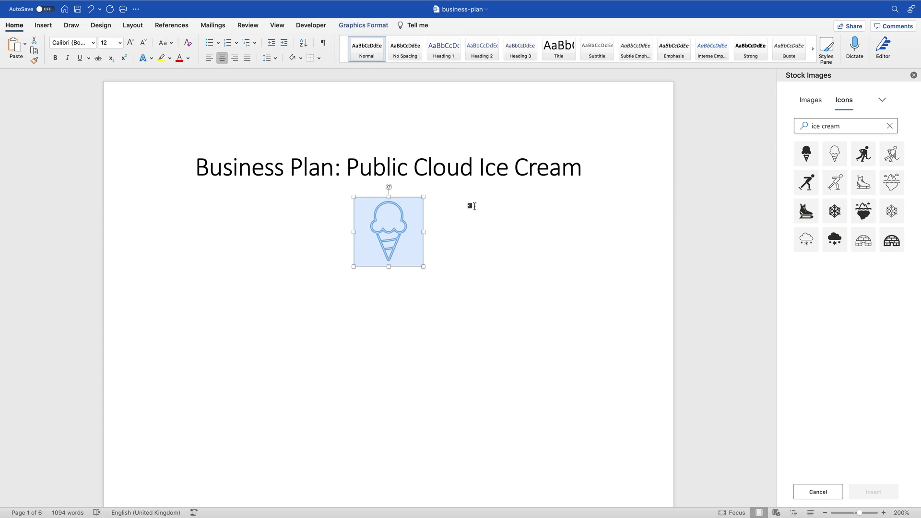
{"action": "key", "text": "Delete"}
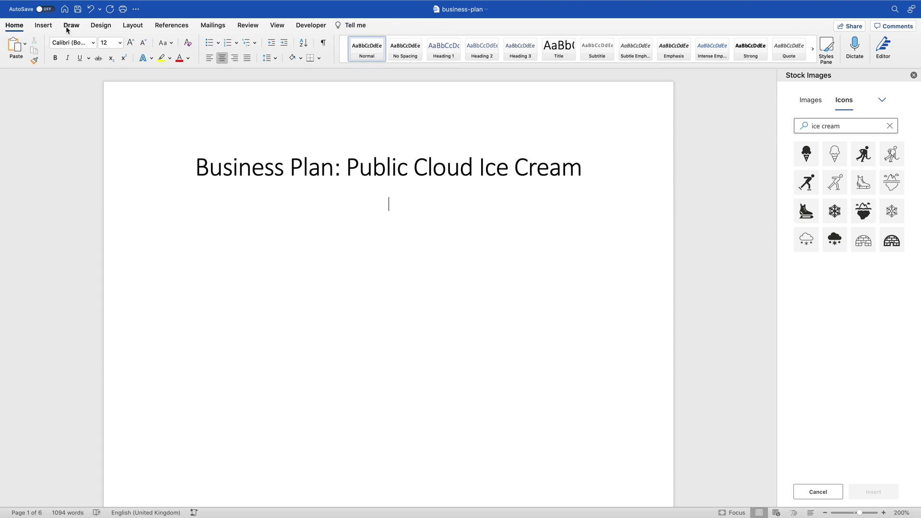
Step: Set up the first Draw pen in grey with the Ocean ink effect
{"action": "left_click", "coordinate": [67, 30]}
{"action": "left_click", "coordinate": [78, 46]}
{"action": "left_click", "coordinate": [79, 58]}
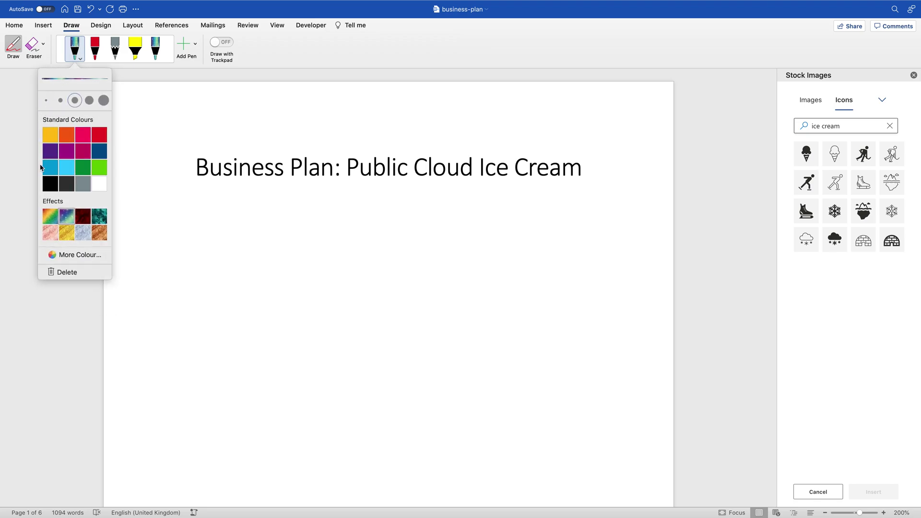
{"action": "left_click", "coordinate": [50, 185]}
{"action": "left_click", "coordinate": [67, 185]}
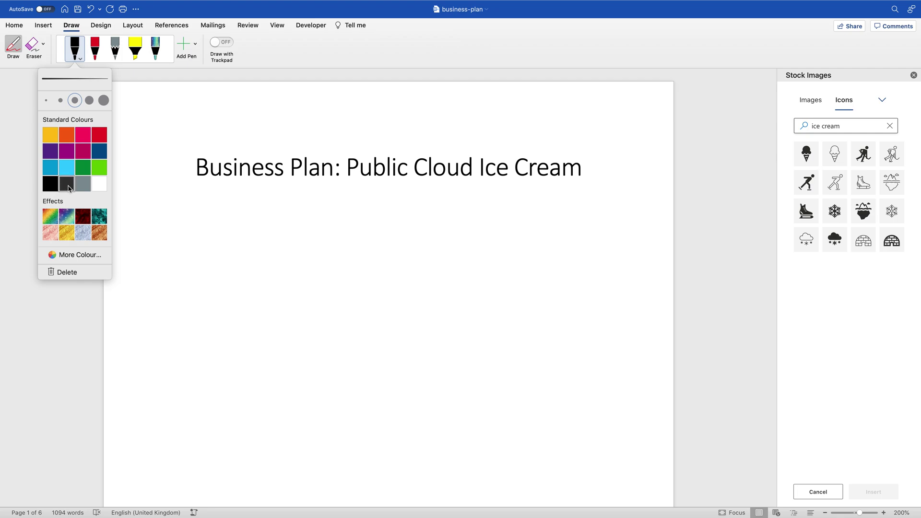
{"action": "left_click", "coordinate": [82, 187]}
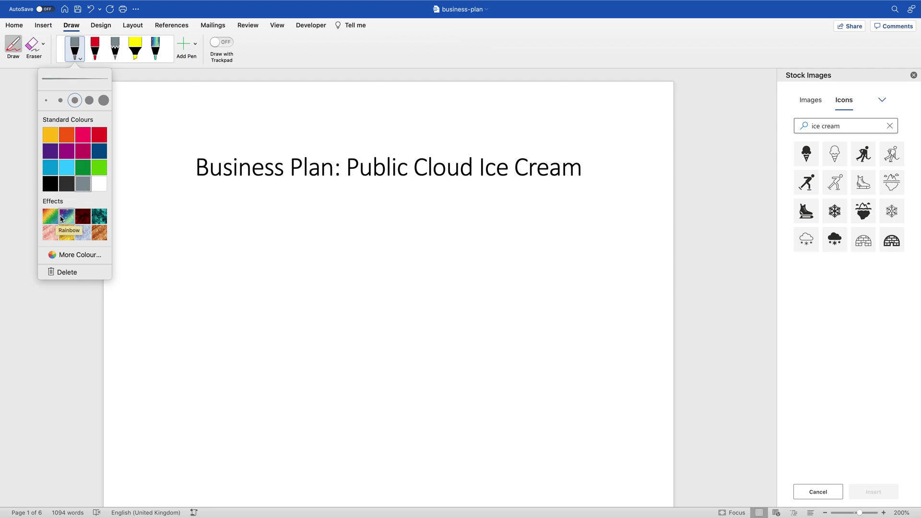
{"action": "left_click", "coordinate": [99, 219]}
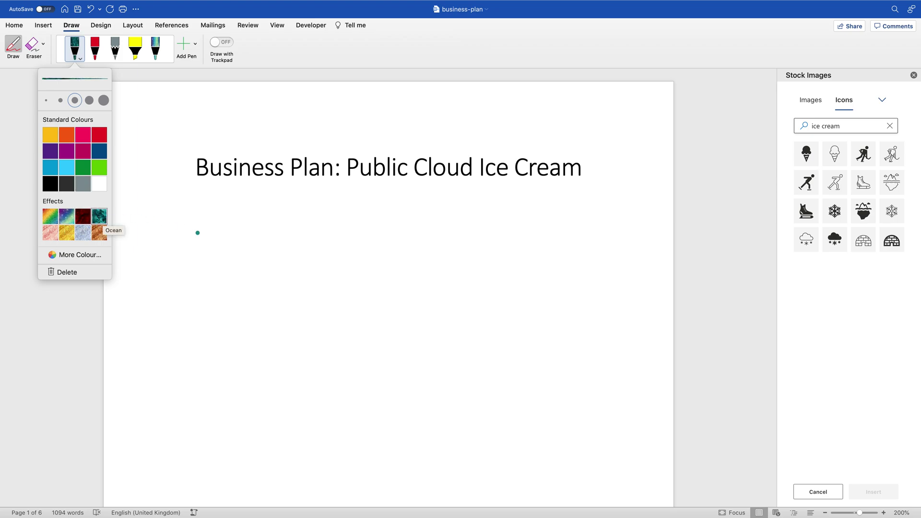
Step: Draw a test zigzag below the title and undo it
{"action": "mouse_move", "coordinate": [225, 236]}
{"action": "left_mouse_down"}
{"action": "mouse_move", "coordinate": [241, 332]}
{"action": "mouse_move", "coordinate": [542, 294]}
{"action": "left_mouse_up"}
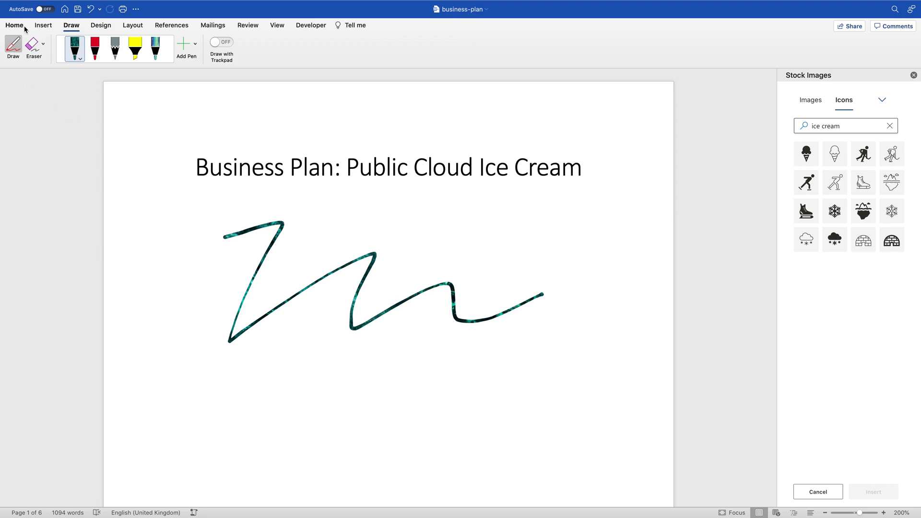
{"action": "key", "text": "super+z"}
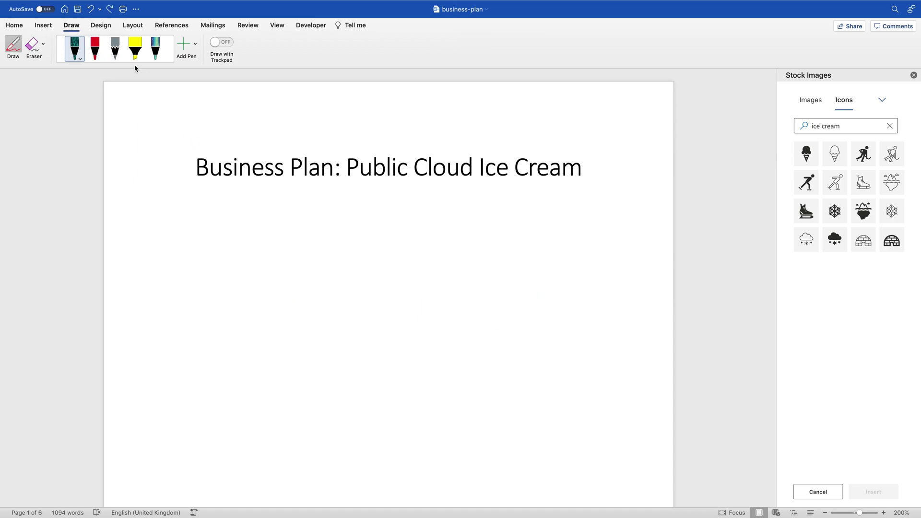
{"action": "left_click", "coordinate": [81, 57]}
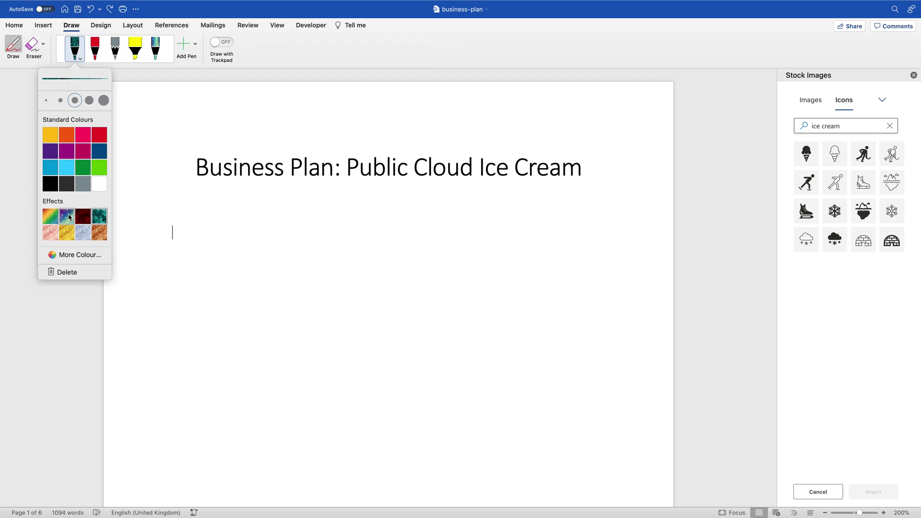
Step: Switch the pen to Galaxy ink and draw a cone with scoop and criss-cross lines below the title
{"action": "left_click", "coordinate": [68, 217]}
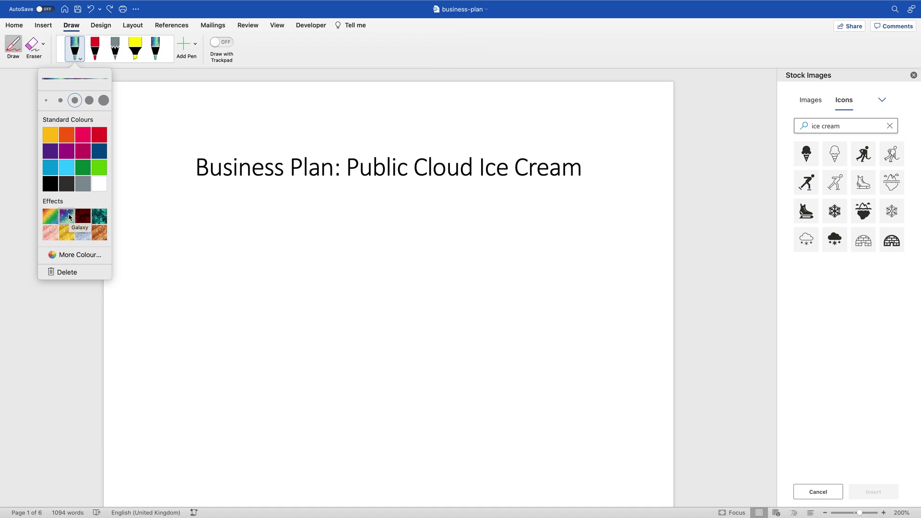
{"action": "left_click", "coordinate": [61, 100]}
{"action": "mouse_move", "coordinate": [305, 289]}
{"action": "left_mouse_down"}
{"action": "mouse_move", "coordinate": [284, 282]}
{"action": "mouse_move", "coordinate": [296, 256]}
{"action": "mouse_move", "coordinate": [286, 230]}
{"action": "mouse_move", "coordinate": [309, 223]}
{"action": "mouse_move", "coordinate": [317, 198]}
{"action": "mouse_move", "coordinate": [424, 231]}
{"action": "mouse_move", "coordinate": [426, 285]}
{"action": "mouse_move", "coordinate": [311, 291]}
{"action": "mouse_move", "coordinate": [371, 388]}
{"action": "mouse_move", "coordinate": [391, 292]}
{"action": "left_mouse_up"}
{"action": "left_click_drag", "start_coordinate": [323, 325], "coordinate": [393, 309]}
{"action": "left_click_drag", "start_coordinate": [344, 348], "coordinate": [381, 345]}
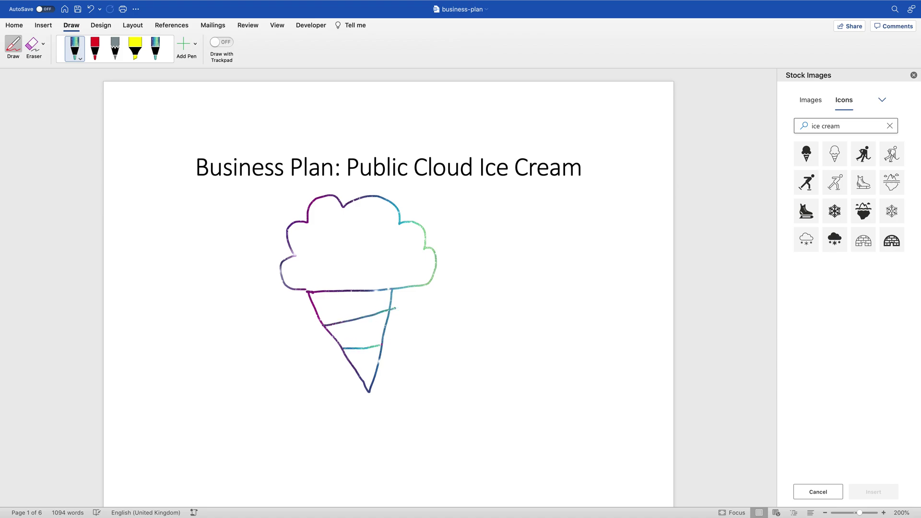
{"action": "left_click_drag", "start_coordinate": [330, 291], "coordinate": [381, 366]}
{"action": "left_click_drag", "start_coordinate": [363, 291], "coordinate": [386, 327]}
Step: Add a text watermark reading TOP SECRET from Design > Watermark
{"action": "left_click", "coordinate": [110, 27]}
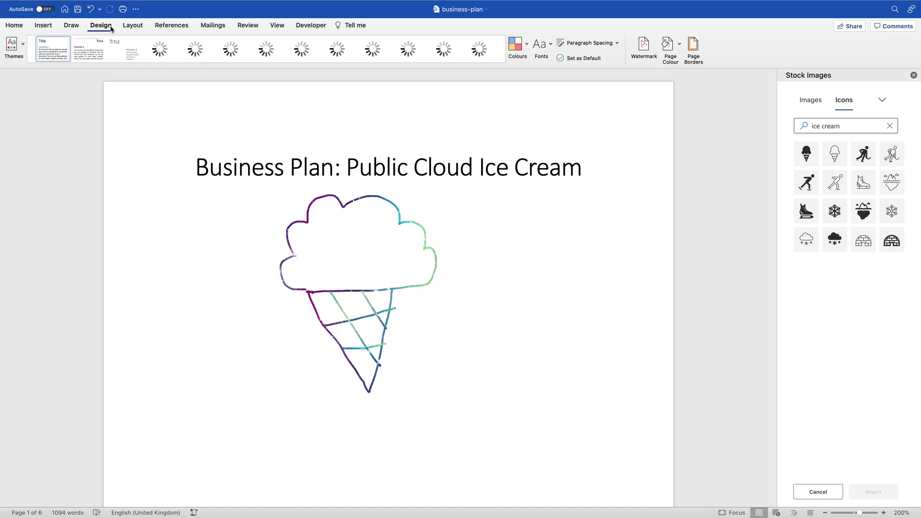
{"action": "left_click", "coordinate": [645, 47]}
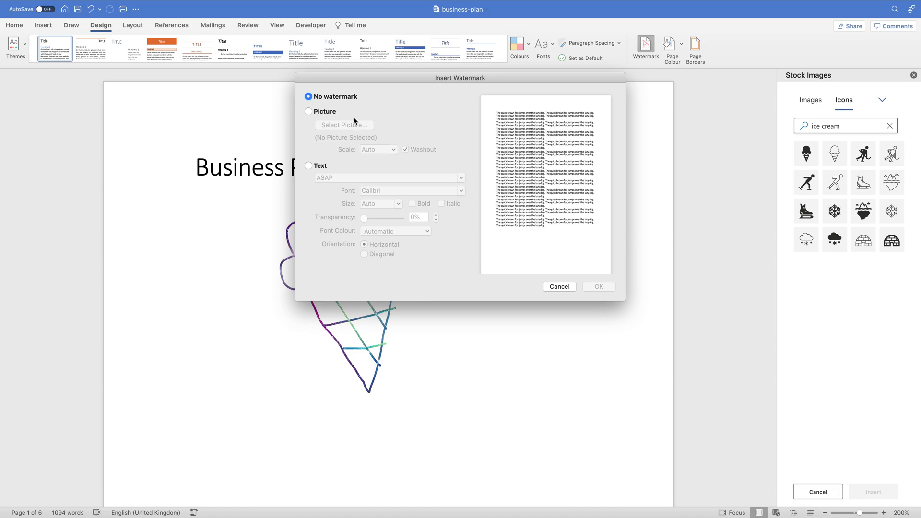
{"action": "left_click", "coordinate": [309, 111]}
{"action": "left_click", "coordinate": [309, 166]}
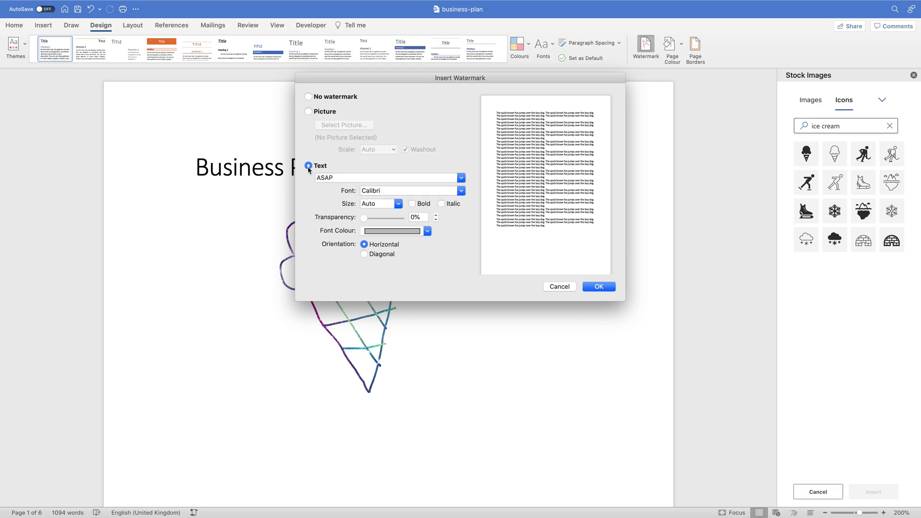
{"action": "double_click", "coordinate": [334, 177]}
{"action": "type", "text": "TOP SECRET"}
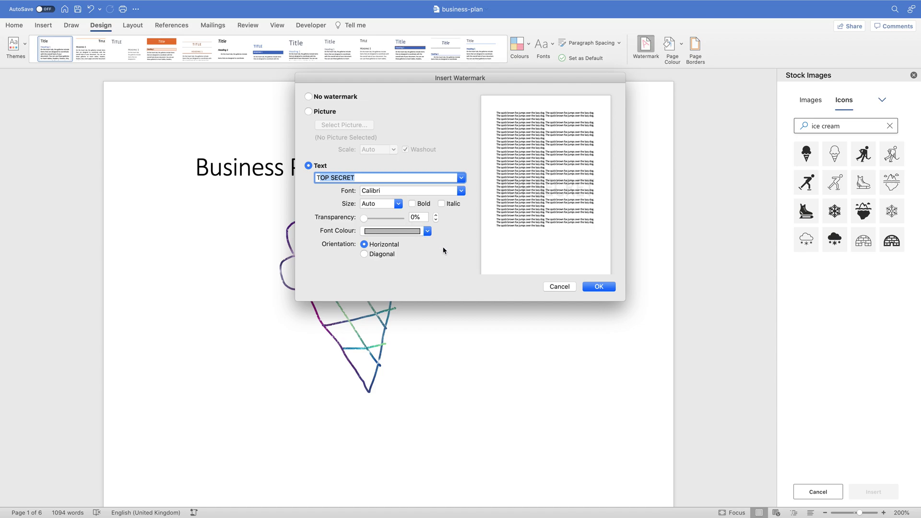
{"action": "left_click", "coordinate": [596, 287]}
Step: Replace the watermark wording with DRAFT
{"action": "scroll", "coordinate": [576, 301], "scroll_direction": "down", "scroll_amount": 3}
{"action": "scroll", "coordinate": [578, 300], "scroll_direction": "down", "scroll_amount": 5}
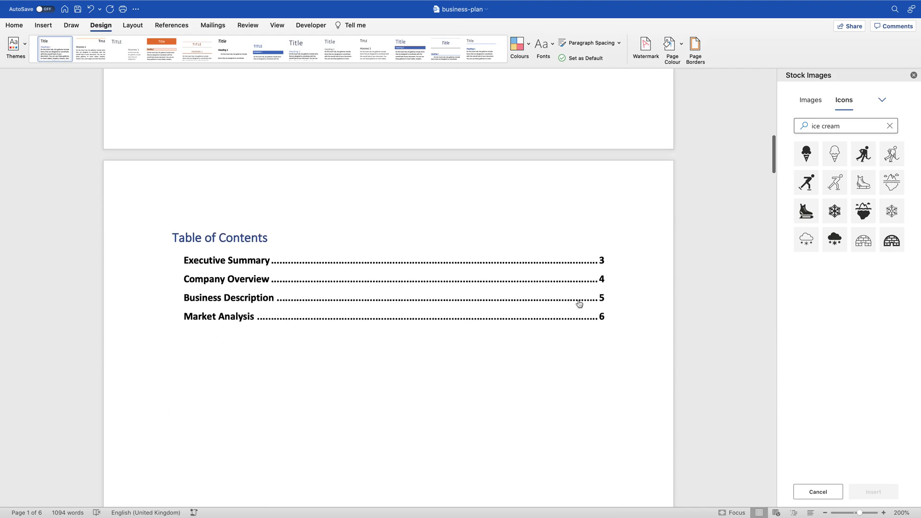
{"action": "scroll", "coordinate": [578, 300], "scroll_direction": "up", "scroll_amount": 5}
{"action": "scroll", "coordinate": [577, 301], "scroll_direction": "down", "scroll_amount": 15}
{"action": "scroll", "coordinate": [578, 304], "scroll_direction": "down", "scroll_amount": 20}
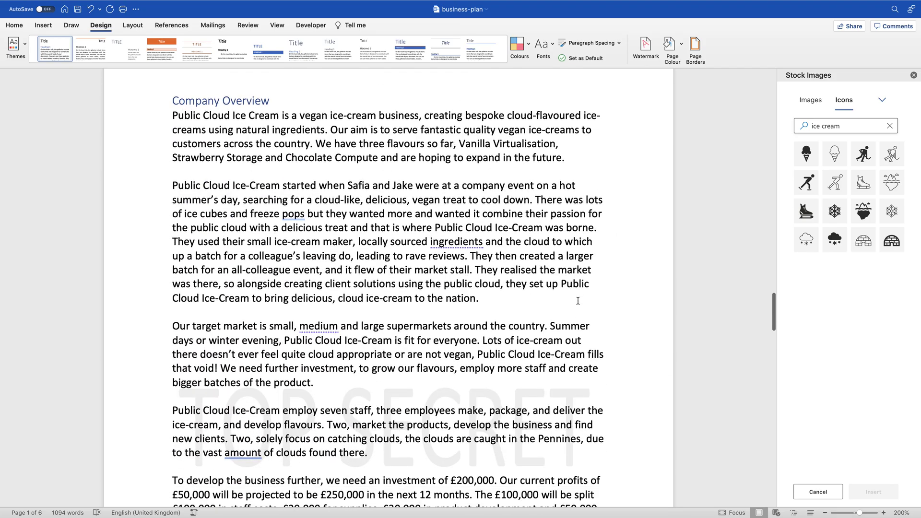
{"action": "scroll", "coordinate": [578, 304], "scroll_direction": "up", "scroll_amount": 20}
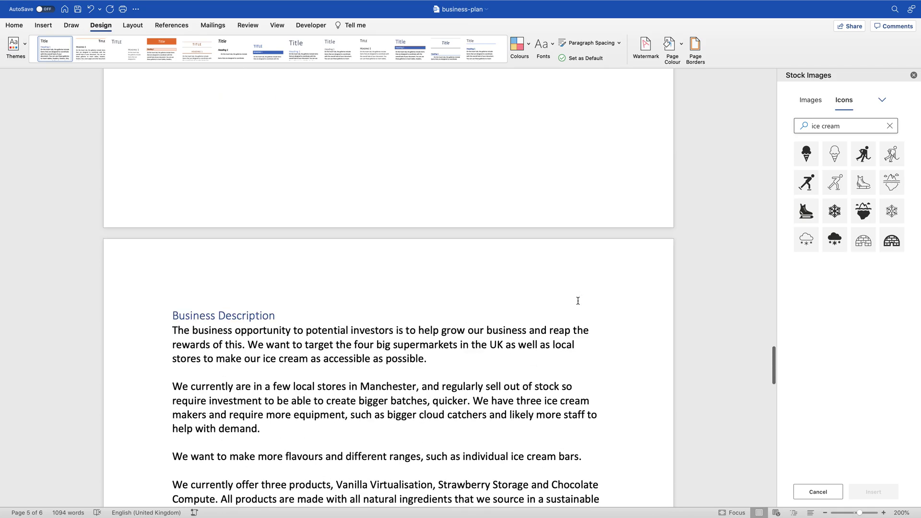
{"action": "scroll", "coordinate": [595, 131], "scroll_direction": "up", "scroll_amount": 20}
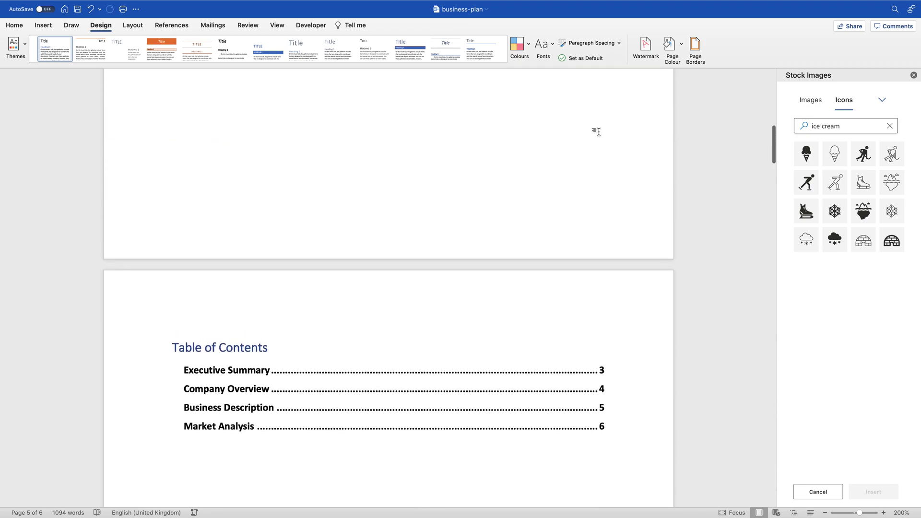
{"action": "scroll", "coordinate": [504, 195], "scroll_direction": "down", "scroll_amount": 3}
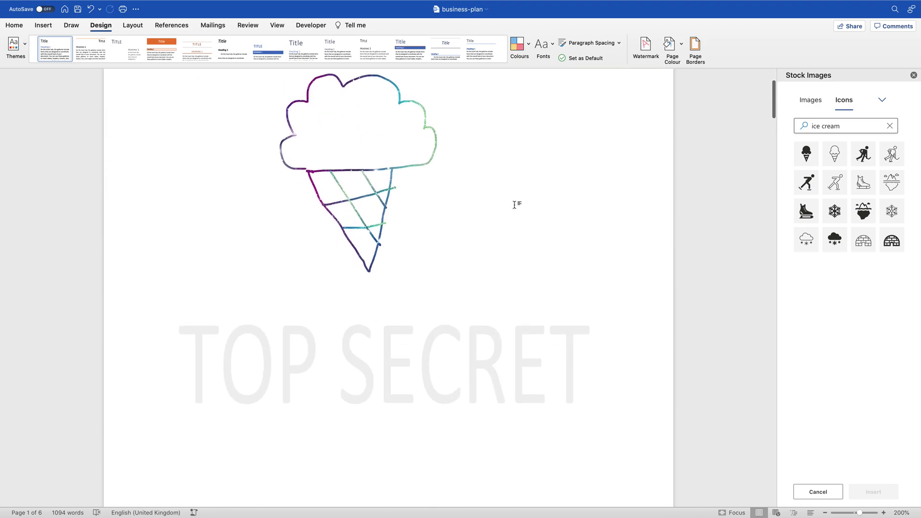
{"action": "left_click", "coordinate": [646, 48]}
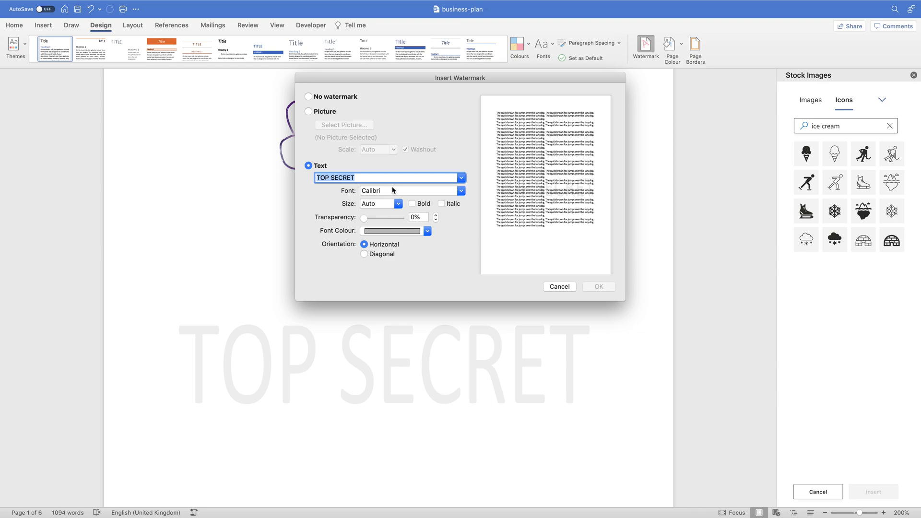
{"action": "type", "text": "DRA"}
{"action": "type", "text": "FR"}
{"action": "type", "text": "T"}
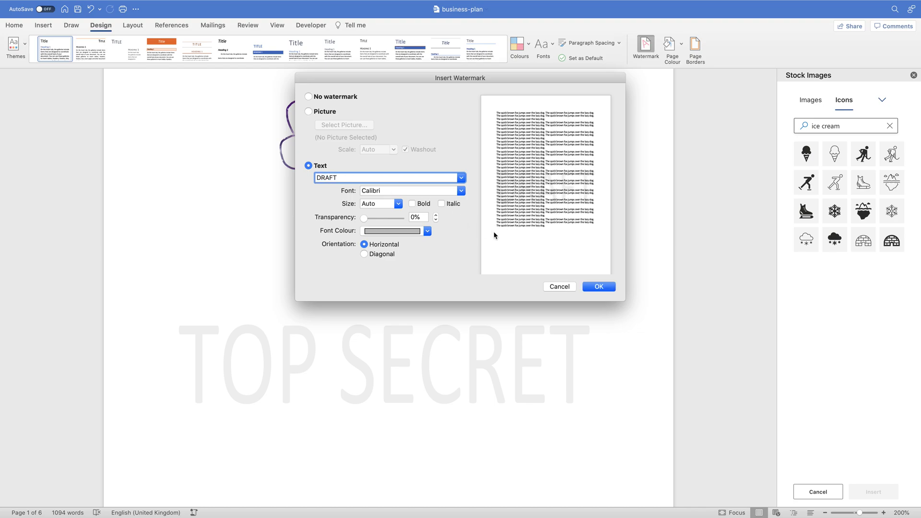
{"action": "left_click", "coordinate": [587, 286]}
Step: Close the stock images panel
{"action": "scroll", "coordinate": [582, 286], "scroll_direction": "down", "scroll_amount": 15}
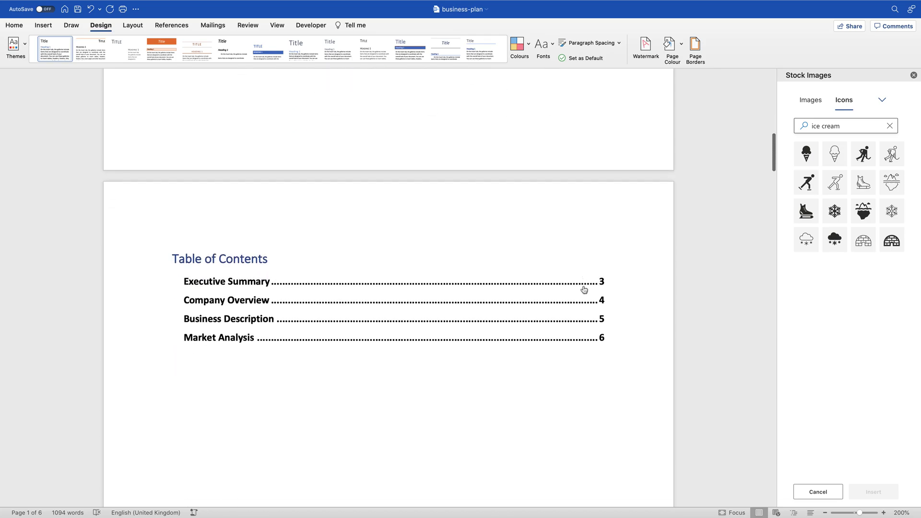
{"action": "scroll", "coordinate": [583, 286], "scroll_direction": "down", "scroll_amount": 15}
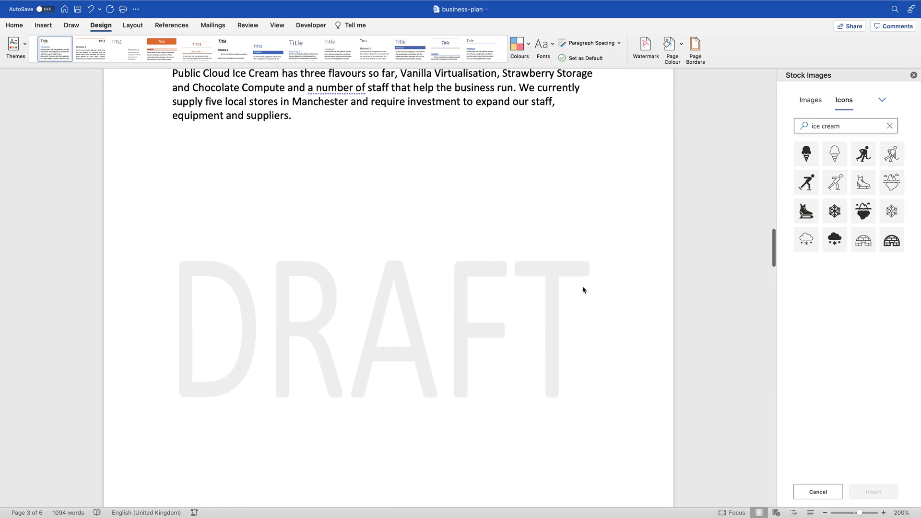
{"action": "scroll", "coordinate": [582, 286], "scroll_direction": "down", "scroll_amount": 15}
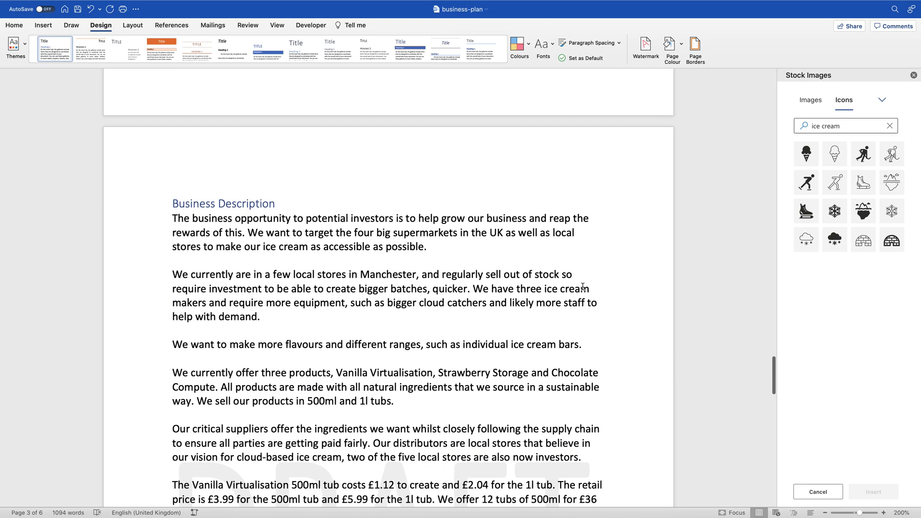
{"action": "scroll", "coordinate": [583, 286], "scroll_direction": "up", "scroll_amount": 20}
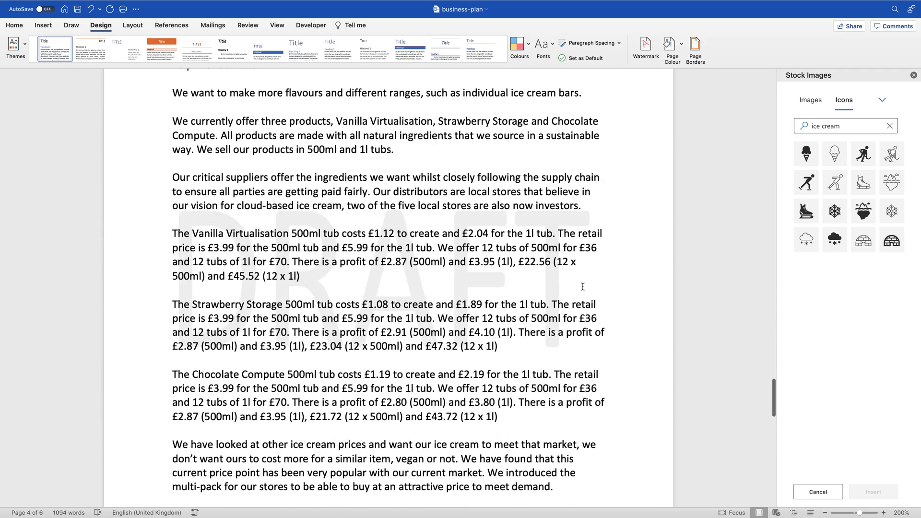
{"action": "scroll", "coordinate": [584, 289], "scroll_direction": "up", "scroll_amount": 20}
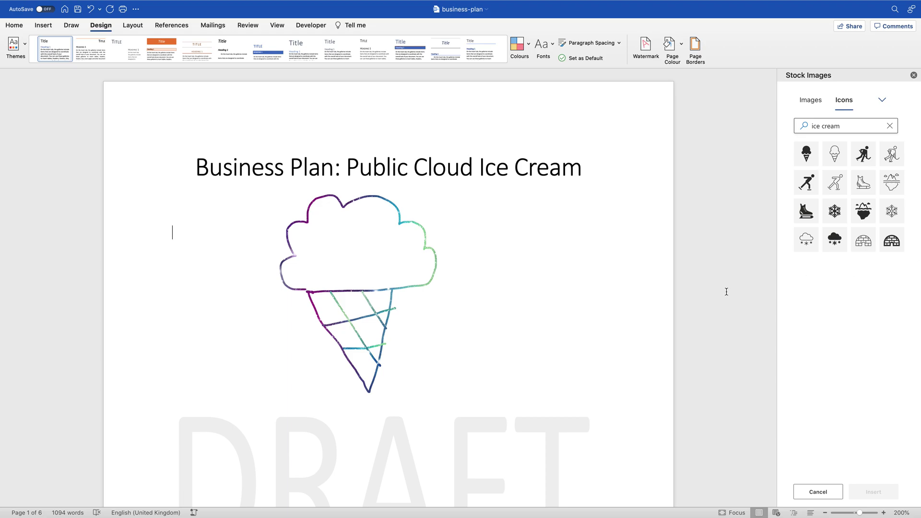
{"action": "left_click", "coordinate": [914, 76]}
Step: Deselect the phrase 'a number of' and return to the Home tab
{"action": "scroll", "coordinate": [626, 301], "scroll_direction": "down", "scroll_amount": 15}
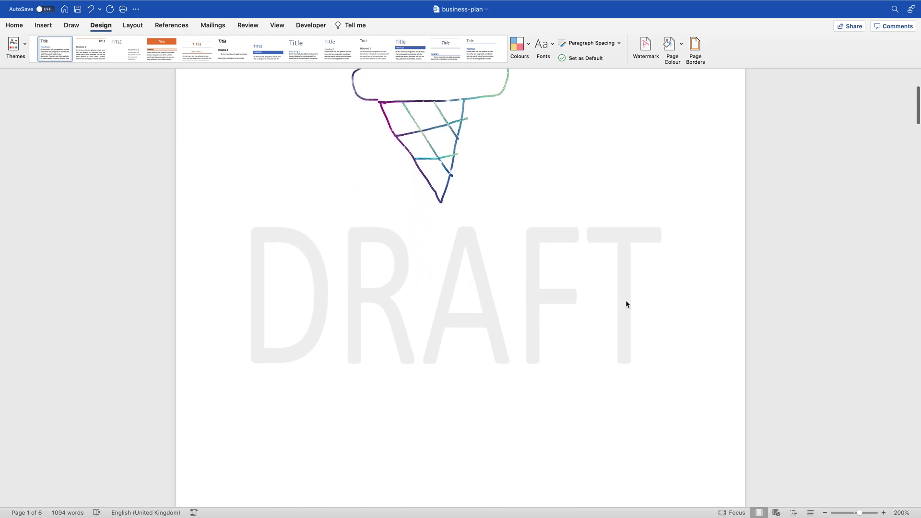
{"action": "scroll", "coordinate": [626, 304], "scroll_direction": "down", "scroll_amount": 20}
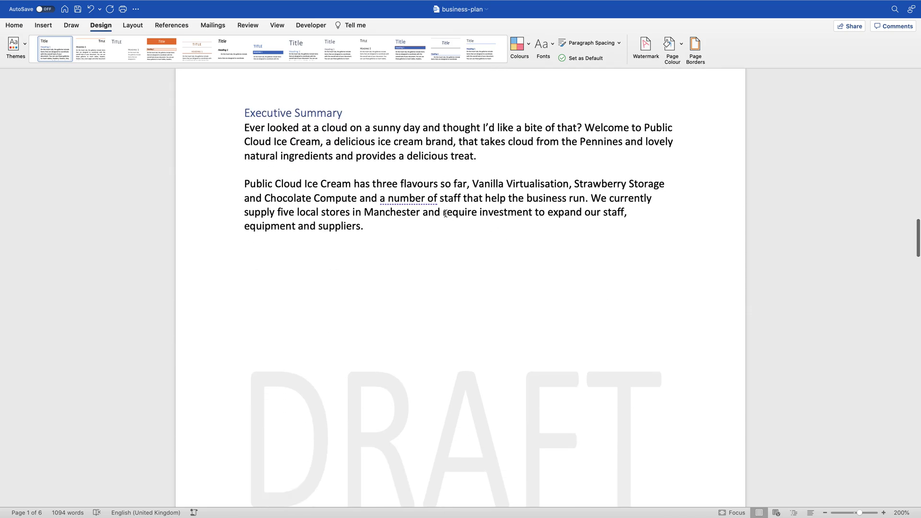
{"action": "left_click_drag", "start_coordinate": [438, 198], "coordinate": [380, 198]}
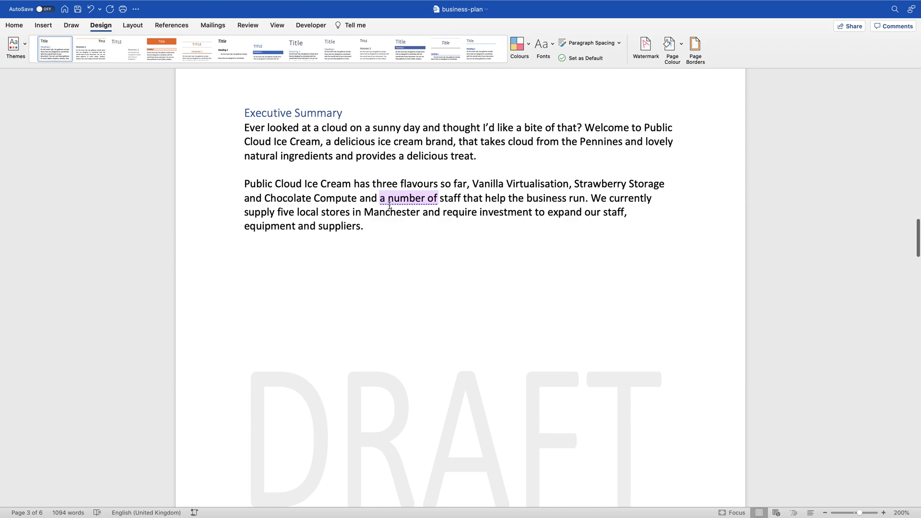
{"action": "left_click", "coordinate": [205, 150]}
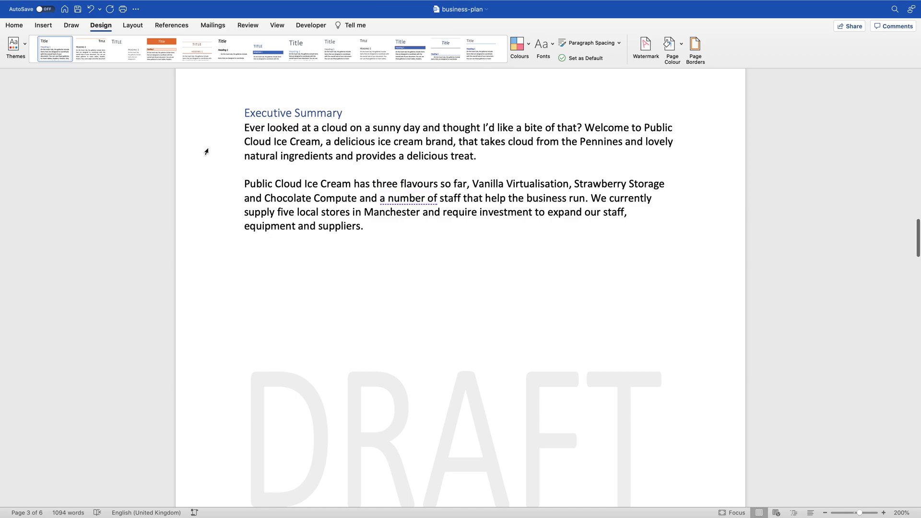
{"action": "left_click", "coordinate": [22, 27]}
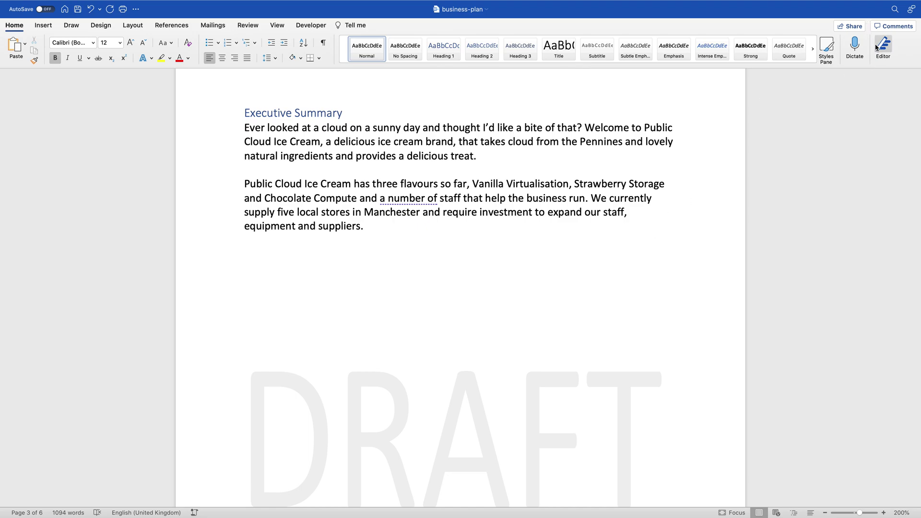
Step: In Editor's Grammar check, add a comma after 'pops' and change 'amount' to 'number'
{"action": "left_click", "coordinate": [882, 46]}
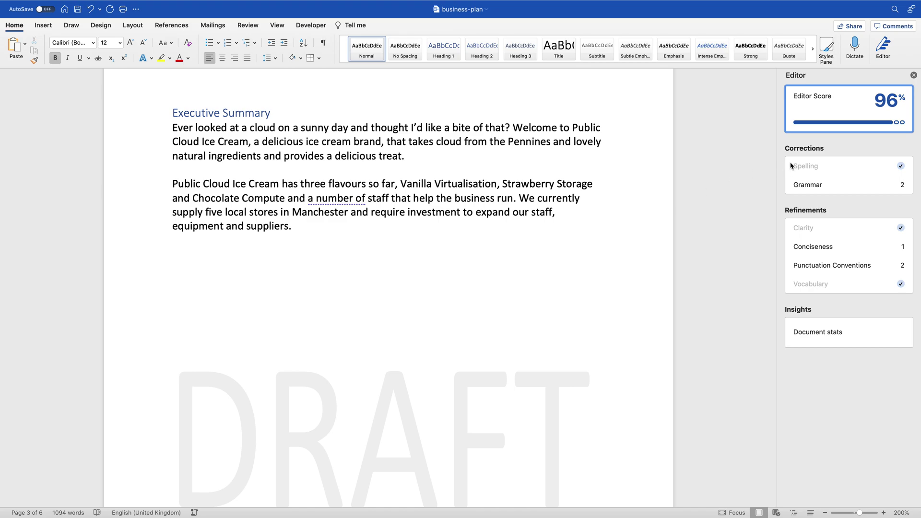
{"action": "left_click", "coordinate": [801, 184]}
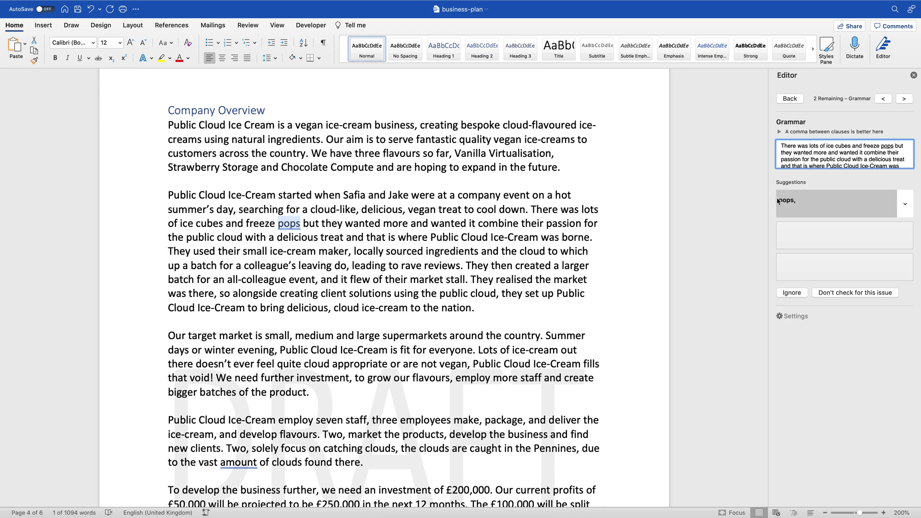
{"action": "left_click", "coordinate": [817, 207]}
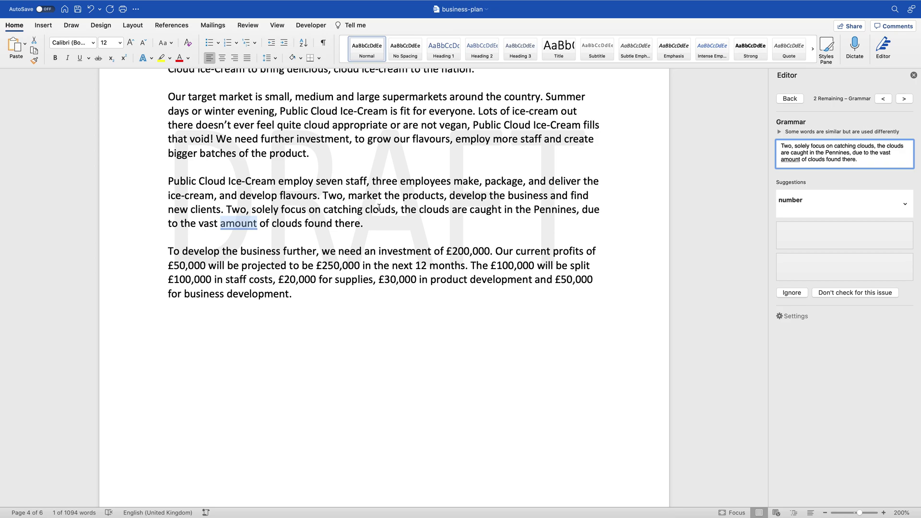
{"action": "double_click", "coordinate": [246, 227]}
{"action": "left_click", "coordinate": [858, 210]}
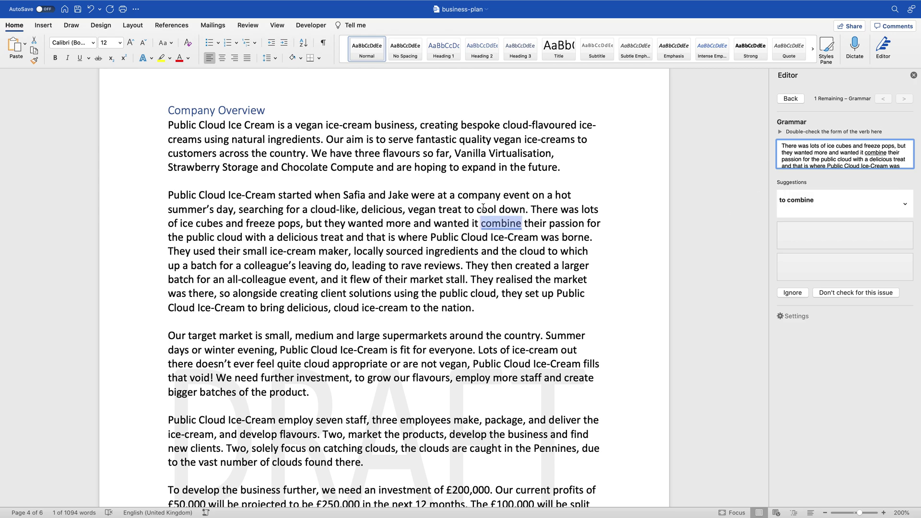
Step: Accept 'to combine' and replace 'a number of' with 'several' in Editor
{"action": "left_click", "coordinate": [809, 199]}
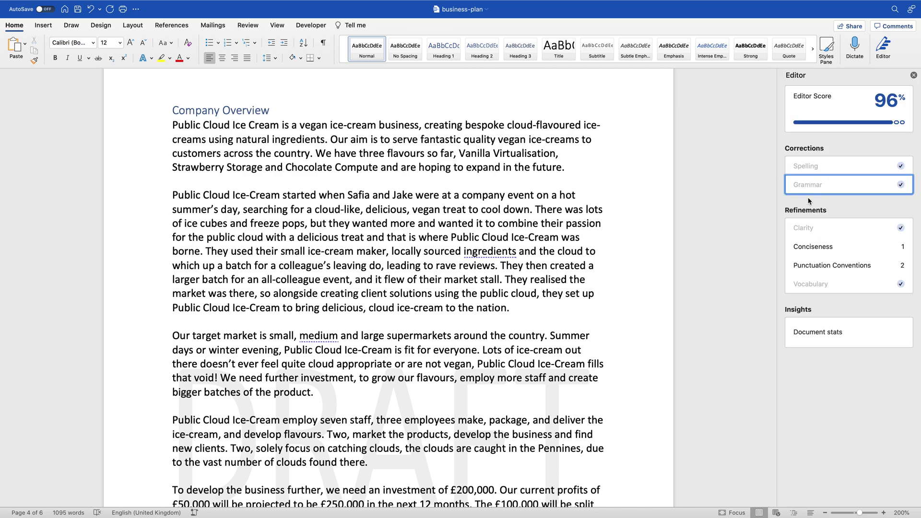
{"action": "left_click", "coordinate": [808, 250]}
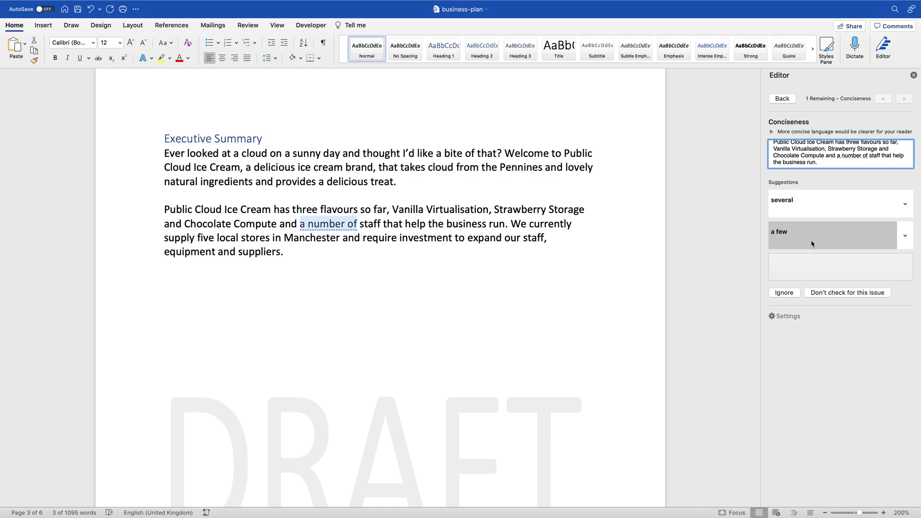
{"action": "left_click", "coordinate": [807, 202]}
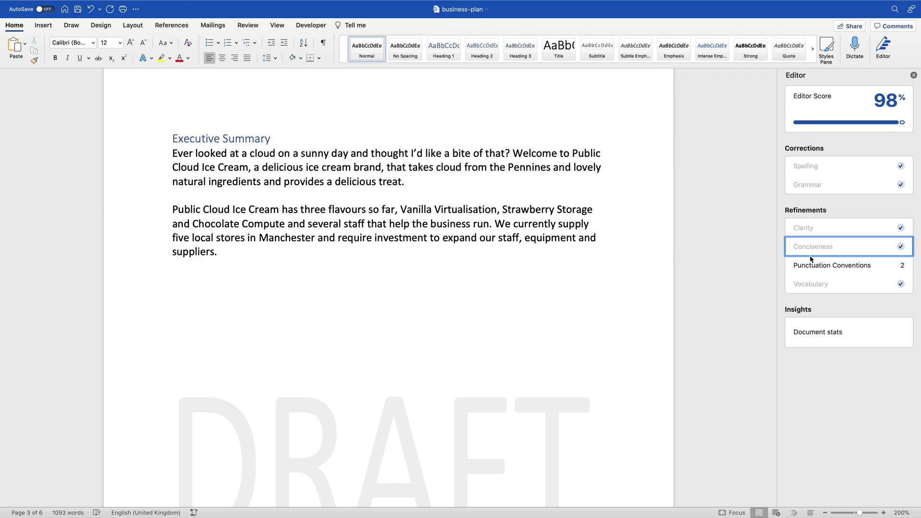
Step: Accept the punctuation fixes adding commas after 'ingredients' and 'medium'
{"action": "left_click", "coordinate": [813, 267]}
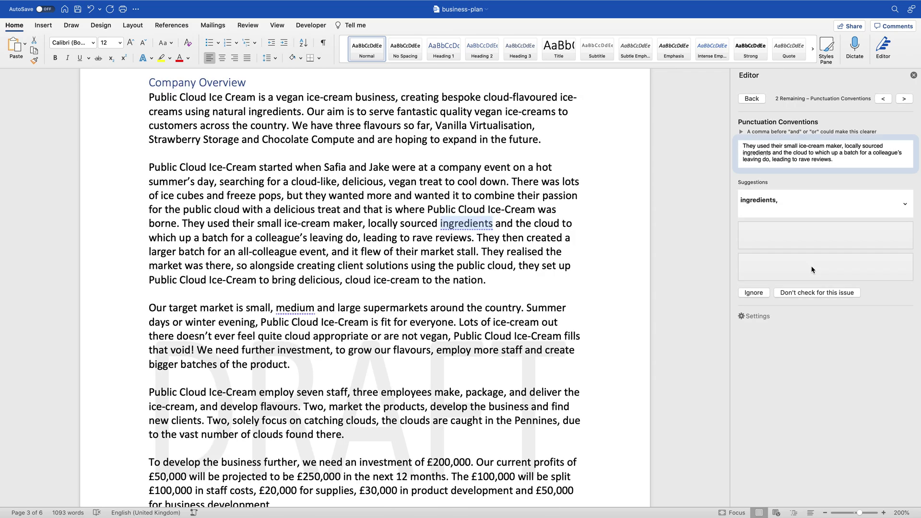
{"action": "left_click", "coordinate": [799, 203]}
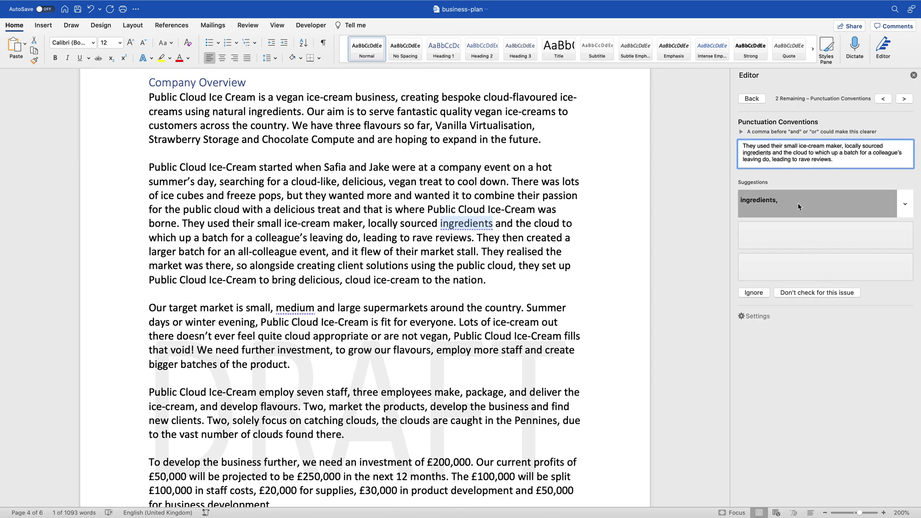
{"action": "left_click", "coordinate": [798, 204]}
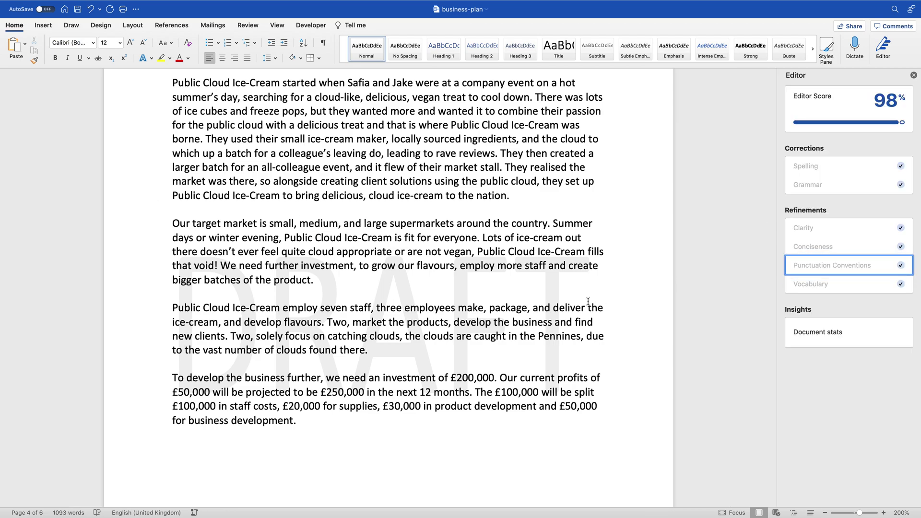
{"action": "scroll", "coordinate": [588, 302], "scroll_direction": "up", "scroll_amount": 10}
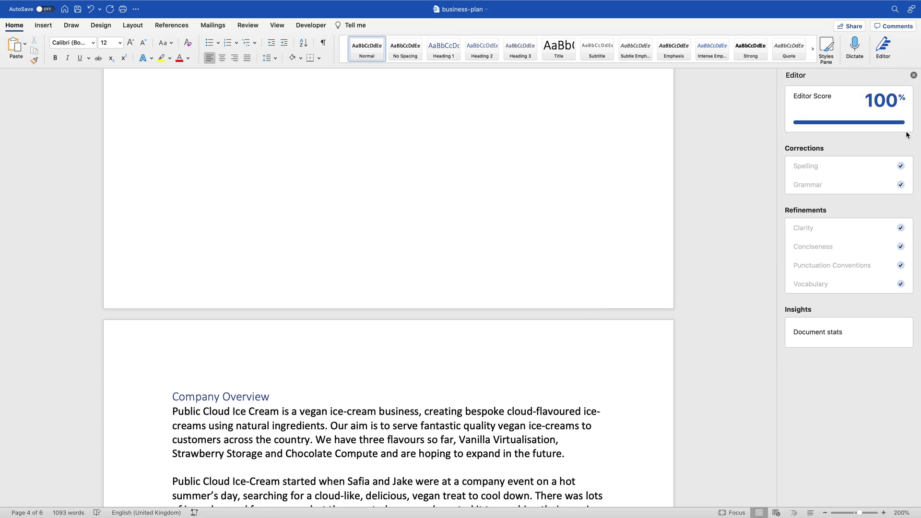
Step: Scroll up to page 1 showing the business plan title and ice-cream drawing
{"action": "scroll", "coordinate": [535, 268], "scroll_direction": "up", "scroll_amount": 15}
{"action": "scroll", "coordinate": [533, 271], "scroll_direction": "up", "scroll_amount": 20}
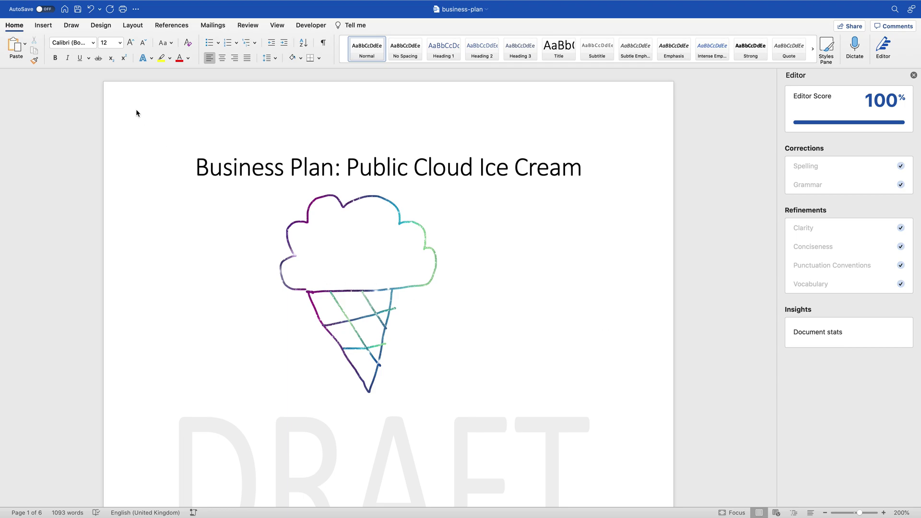
Step: Run Review > Check Accessibility and select Ink 11, the drawing missing alt text
{"action": "left_click", "coordinate": [245, 28]}
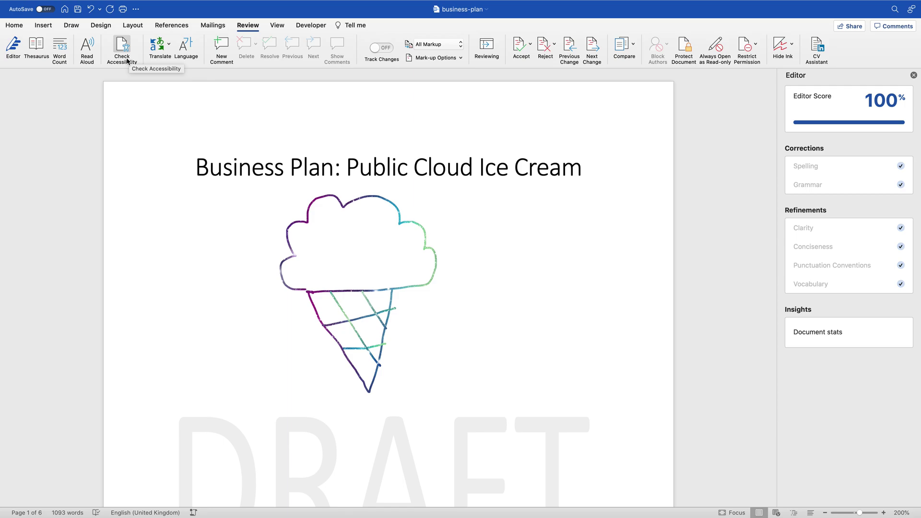
{"action": "left_click", "coordinate": [127, 62]}
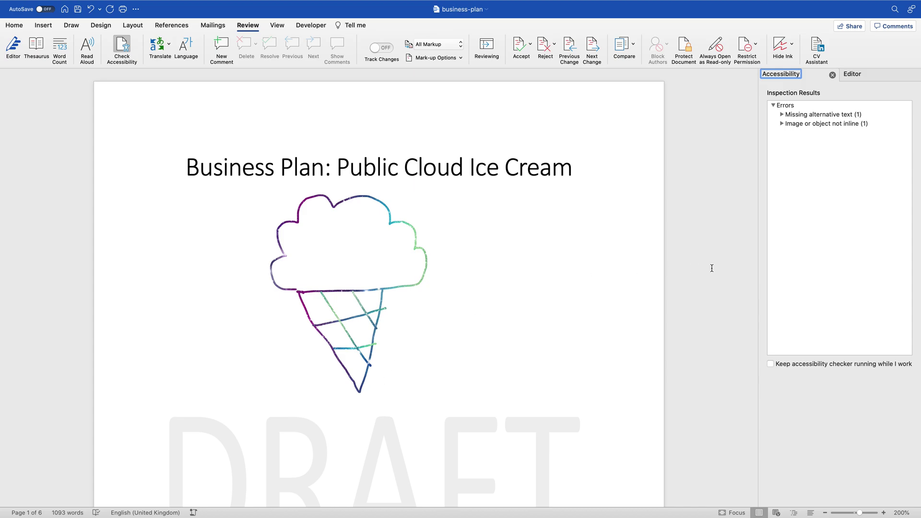
{"action": "left_click", "coordinate": [782, 116]}
{"action": "left_click", "coordinate": [781, 132]}
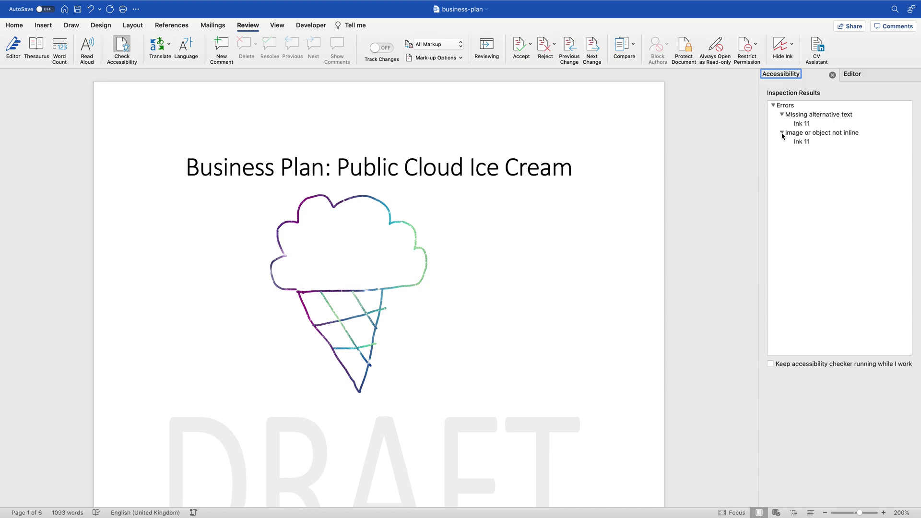
{"action": "left_click", "coordinate": [818, 115]}
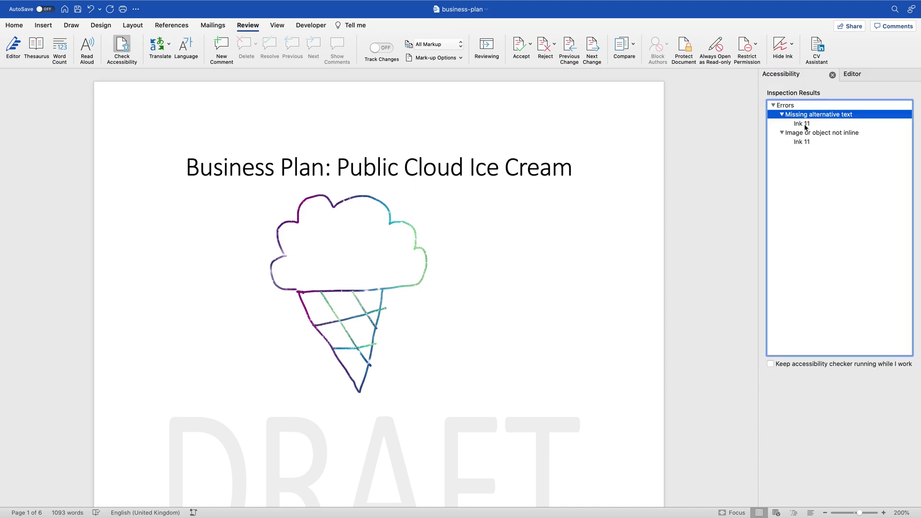
{"action": "left_click", "coordinate": [809, 124]}
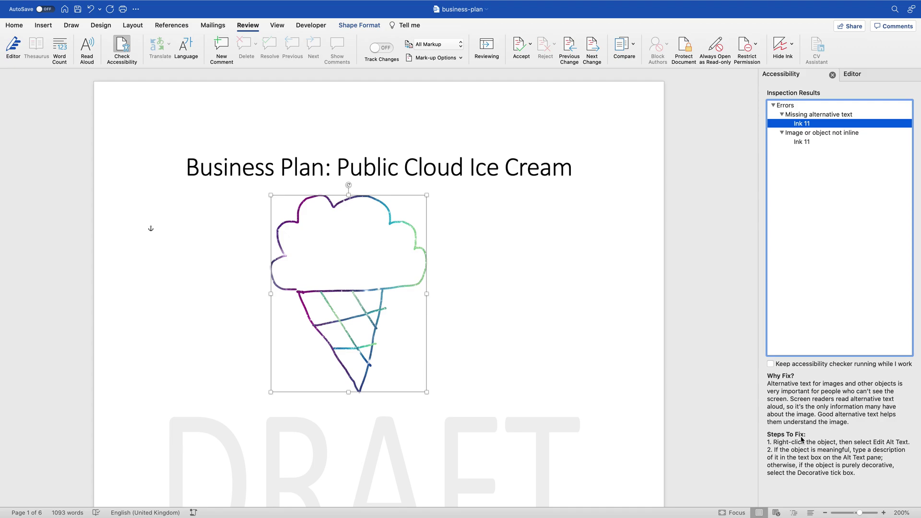
{"action": "left_click", "coordinate": [374, 309]}
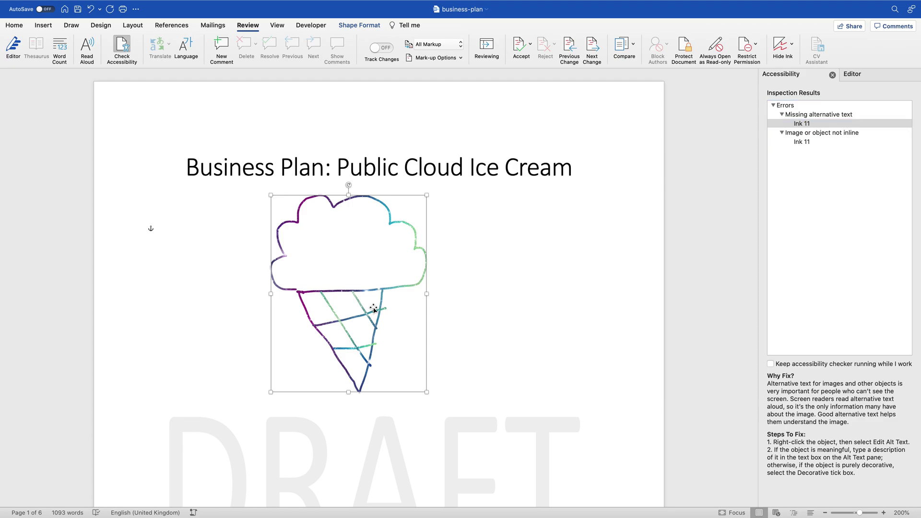
Step: Add alt text describing a cloud with a galaxy-swirl ice cream cone logo
{"action": "right_click", "coordinate": [373, 309]}
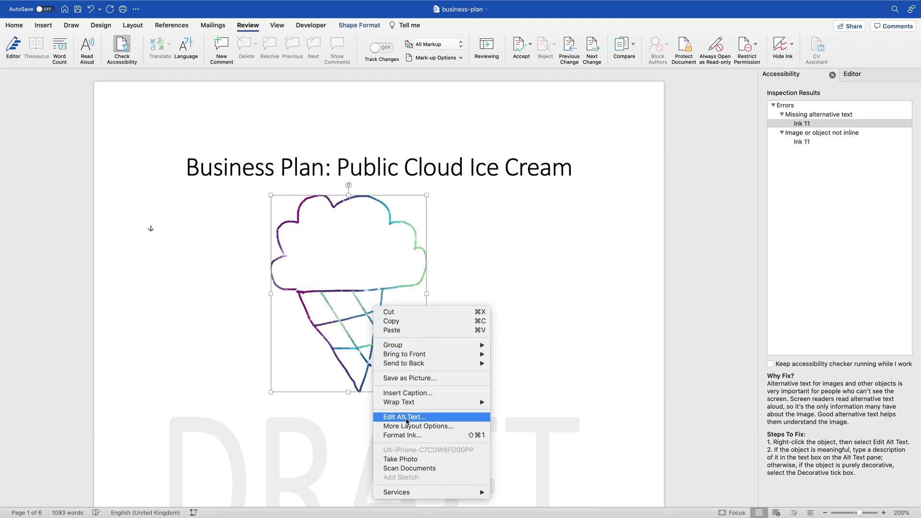
{"action": "left_click", "coordinate": [406, 418]}
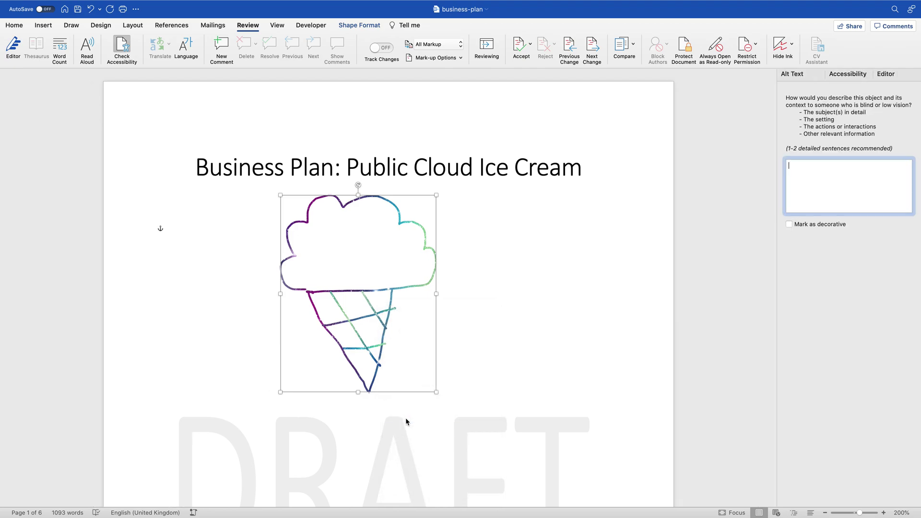
{"action": "left_click", "coordinate": [868, 189]}
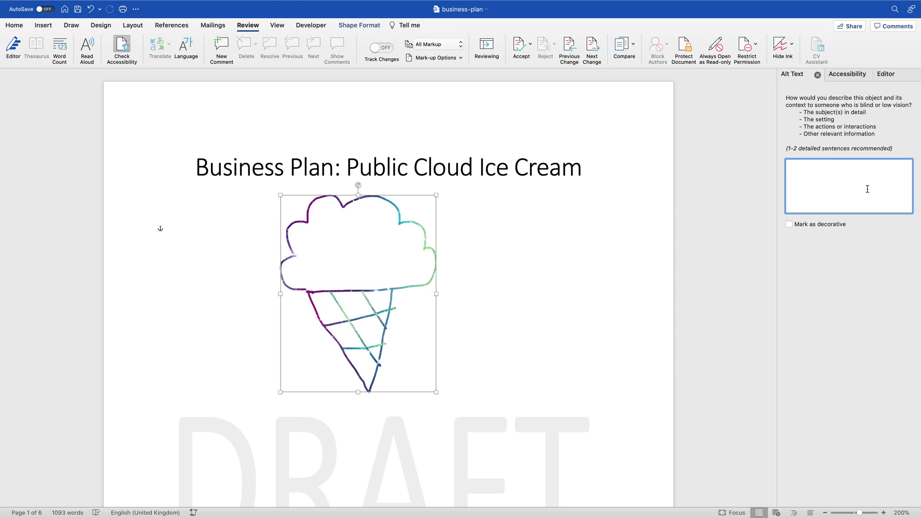
{"action": "type", "text": "This is a picture of a cloud with an ice cream cone"}
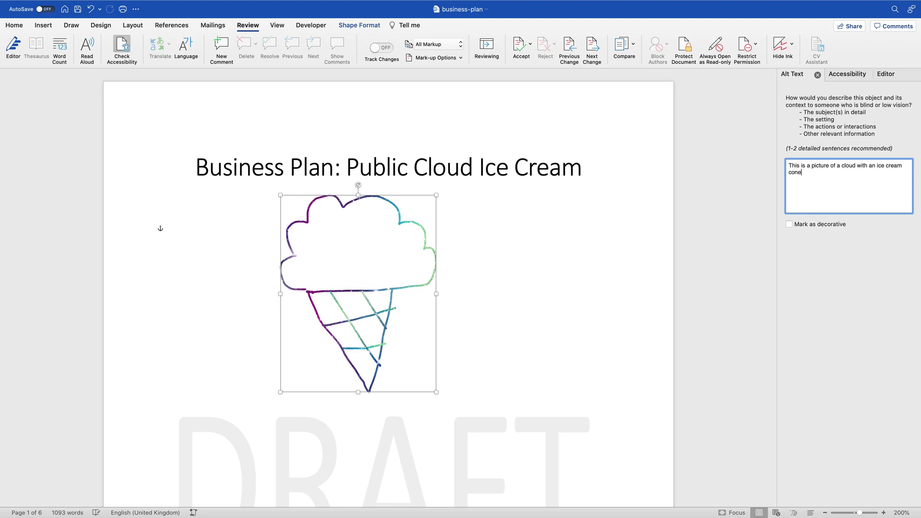
{"action": "type", "text": " written with a galaxy swi"}
{"action": "key", "text": "BackSpace"}
{"action": "type", "text": "wirl colour. This is the logo"}
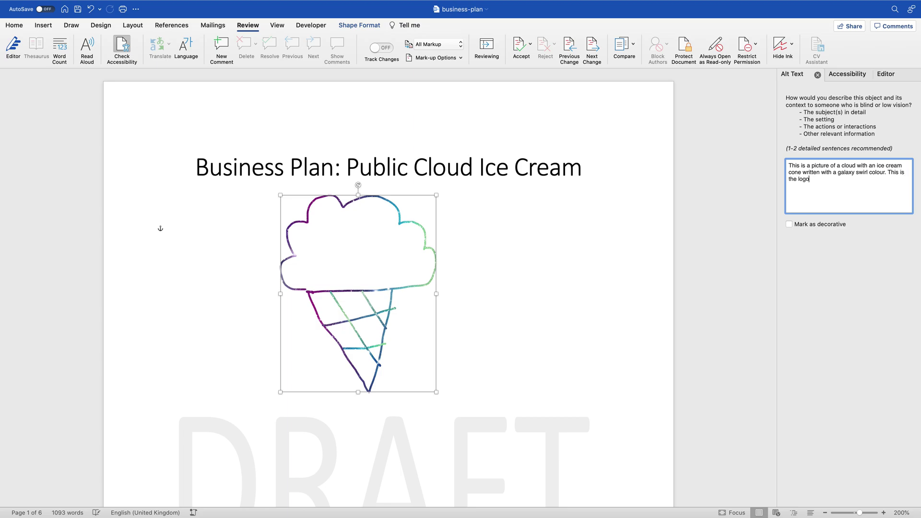
{"action": "type", "text": "o liic cloud ice cream."}
{"action": "left_click", "coordinate": [846, 76]}
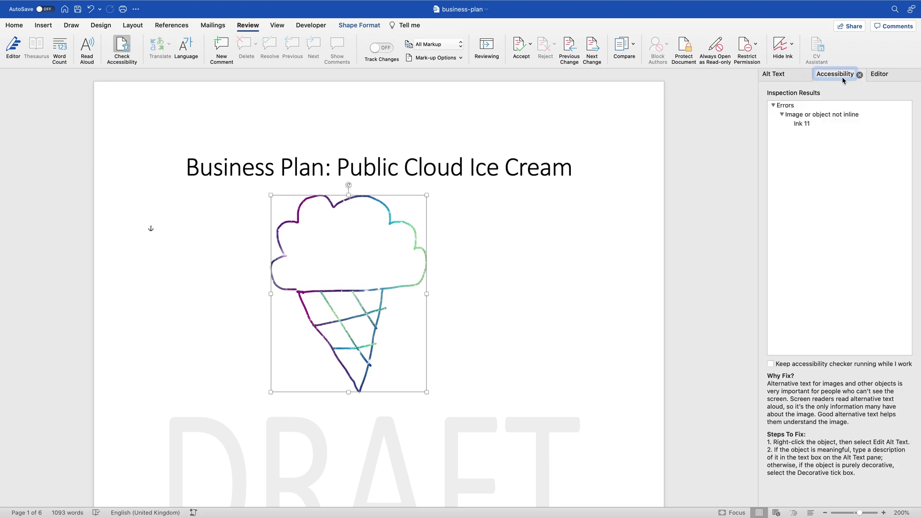
Step: Set the ice-cream drawing's text wrapping to In Line with Text
{"action": "left_click", "coordinate": [811, 115]}
{"action": "left_click", "coordinate": [806, 124]}
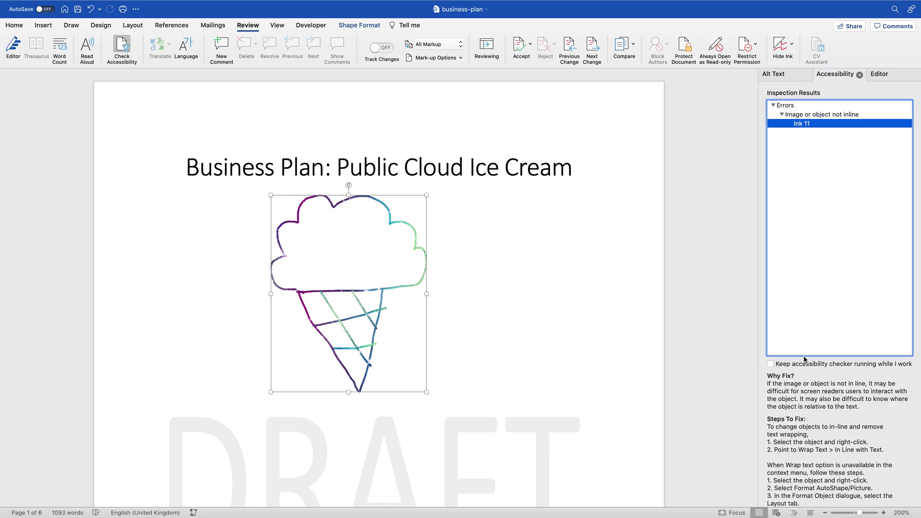
{"action": "scroll", "coordinate": [804, 365], "scroll_direction": "down", "scroll_amount": 1}
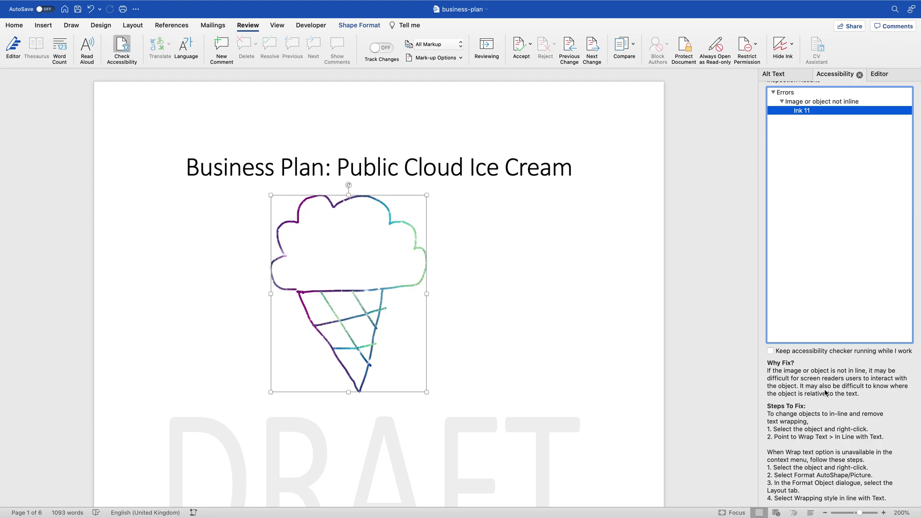
{"action": "right_click", "coordinate": [370, 299]}
{"action": "mouse_move", "coordinate": [412, 392]}
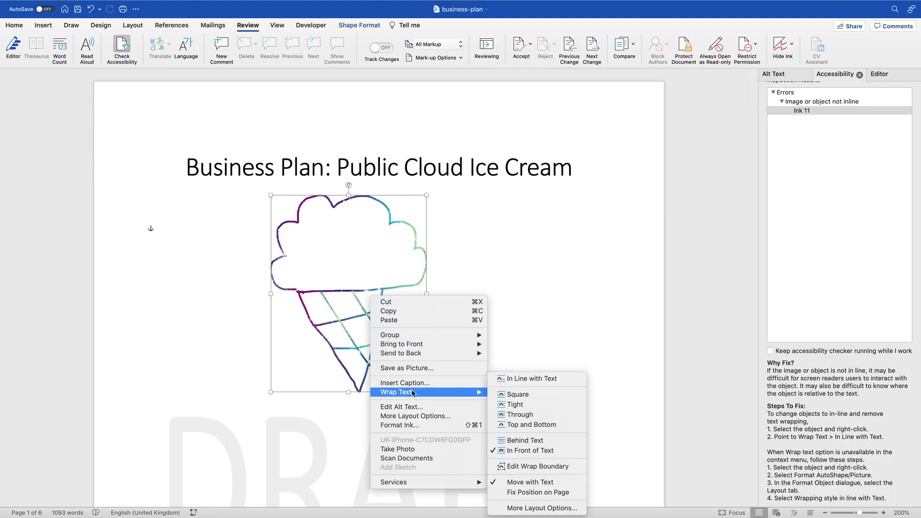
{"action": "left_click", "coordinate": [526, 379]}
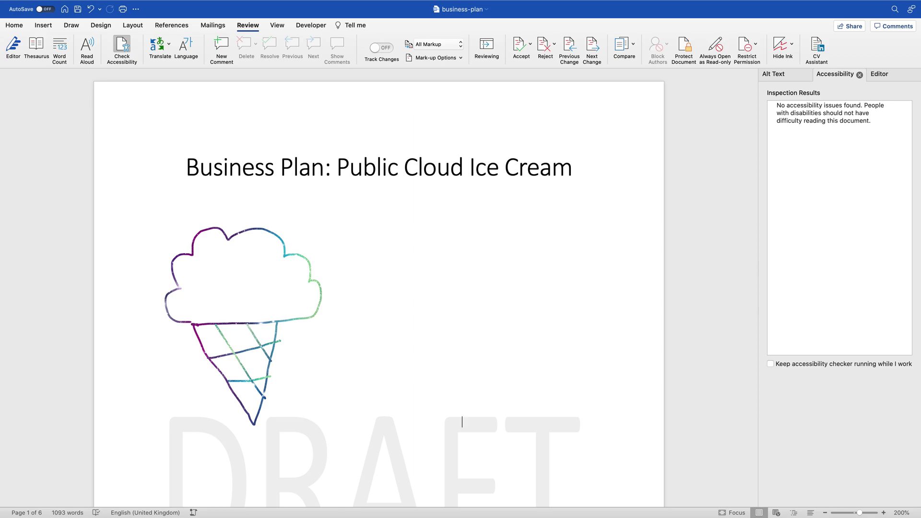
Step: Scroll down past the title and contents pages to the page 3 Executive Summary
{"action": "scroll", "coordinate": [366, 339], "scroll_direction": "down", "scroll_amount": 5}
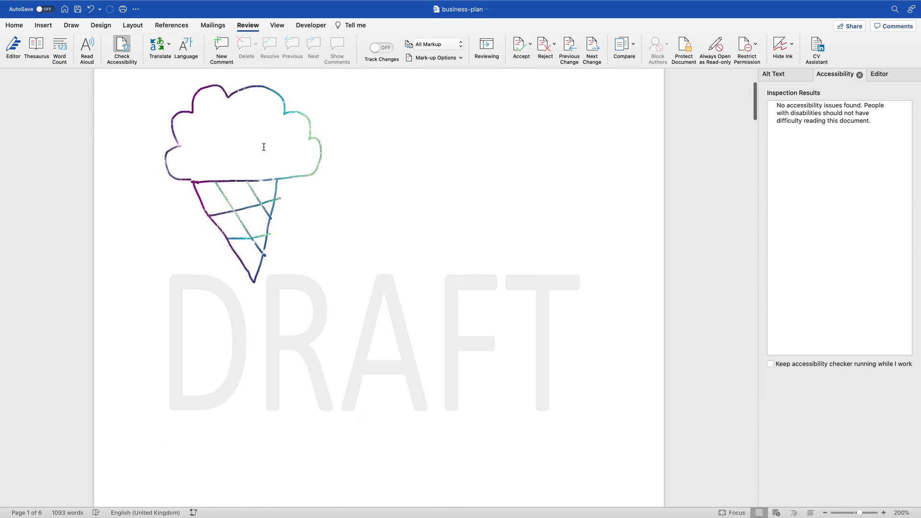
{"action": "scroll", "coordinate": [264, 146], "scroll_direction": "down", "scroll_amount": 10}
{"action": "scroll", "coordinate": [263, 149], "scroll_direction": "up", "scroll_amount": 5}
{"action": "scroll", "coordinate": [264, 149], "scroll_direction": "down", "scroll_amount": 10}
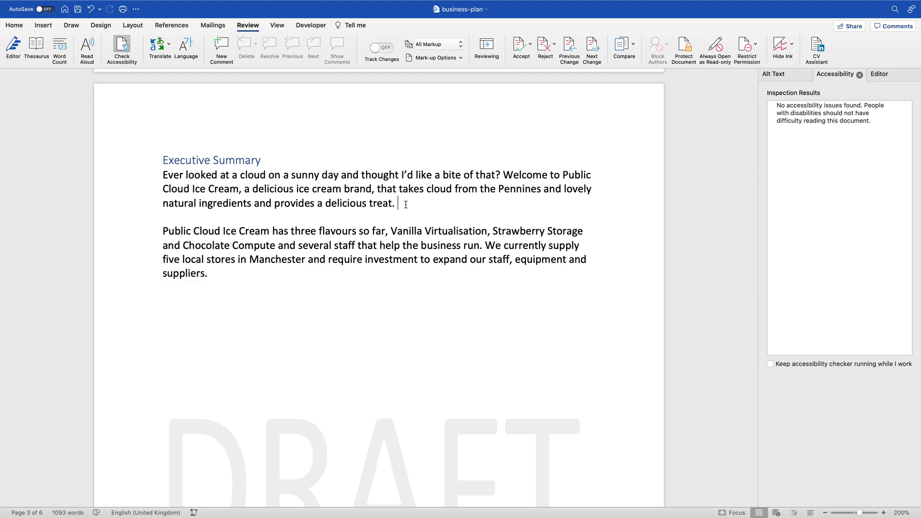
{"action": "left_click", "coordinate": [347, 205]}
{"action": "double_click", "coordinate": [347, 203]}
{"action": "left_click", "coordinate": [402, 202]}
{"action": "left_click", "coordinate": [14, 25]}
{"action": "left_click", "coordinate": [176, 53]}
{"action": "type", "text": "Maybe"}
{"action": "double_click", "coordinate": [416, 203]}
{"action": "left_click", "coordinate": [180, 58]}
{"action": "left_click", "coordinate": [443, 201]}
{"action": "type", "text": "sco"}
{"action": "key", "text": "BackSpace"}
{"action": "key", "text": "BackSpace"}
{"action": "key", "text": "BackSpace"}
{"action": "key", "text": "BackSpace"}
{"action": "key", "text": "BackSpace"}
{"action": "type", "text": "e "}
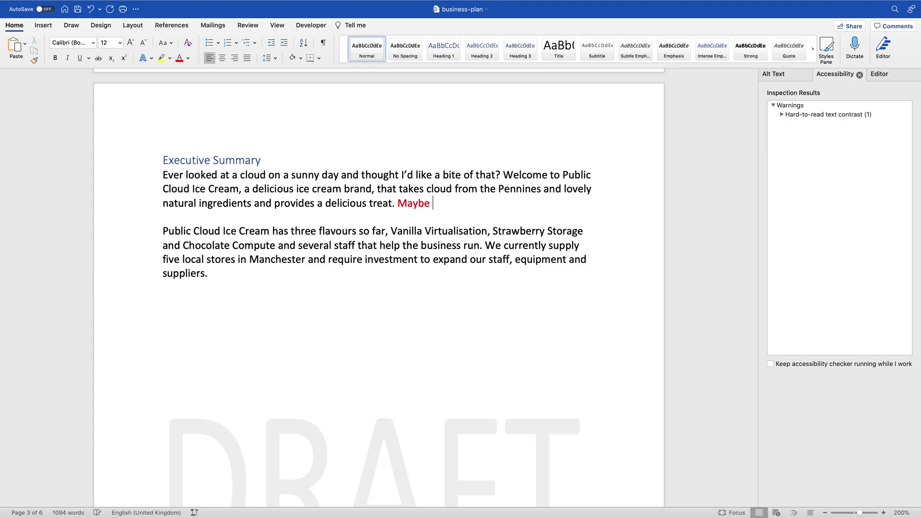
{"action": "type", "text": "scrumptious instead of delicious?"}
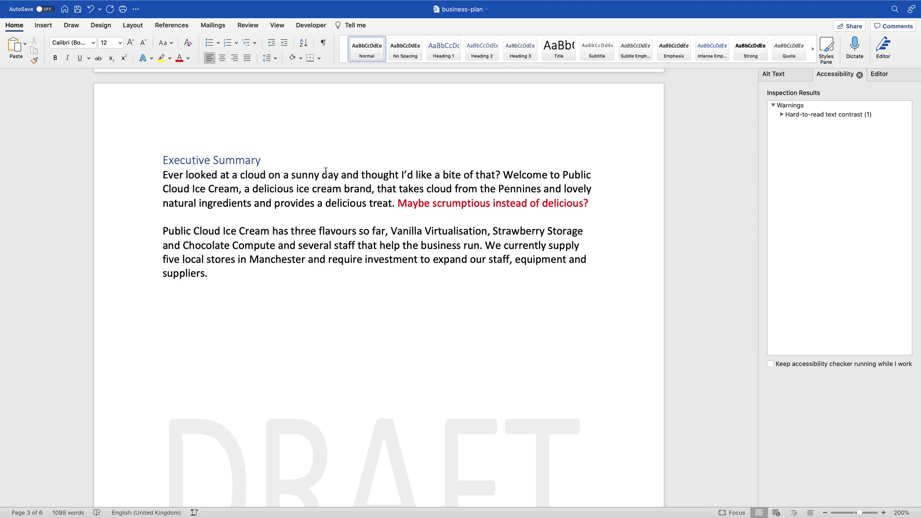
{"action": "left_click_drag", "start_coordinate": [609, 206], "coordinate": [414, 208]}
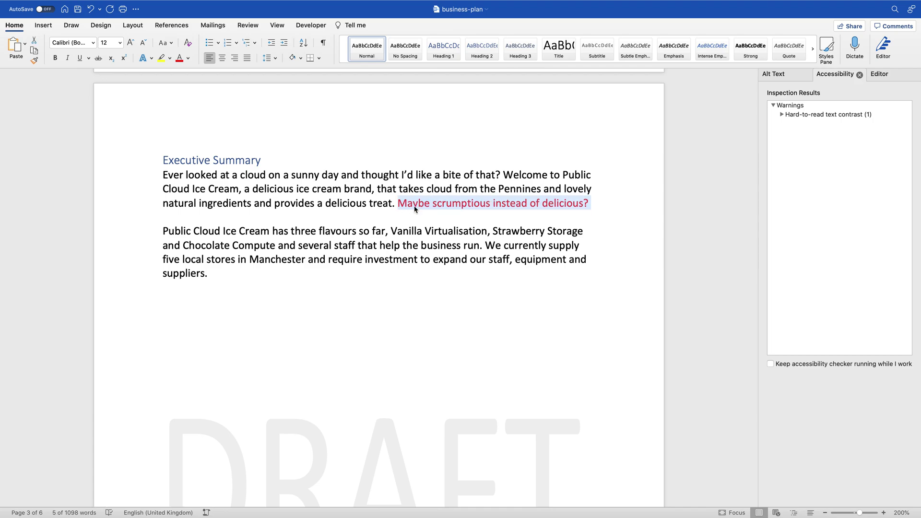
{"action": "key", "text": "BackSpace"}
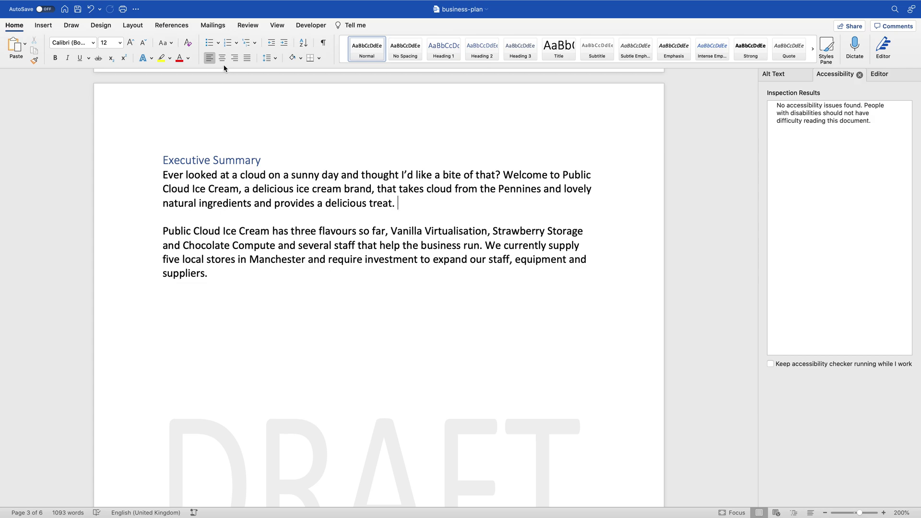
Step: Close the Accessibility, Editor and Alt Text side panes
{"action": "left_click", "coordinate": [238, 27]}
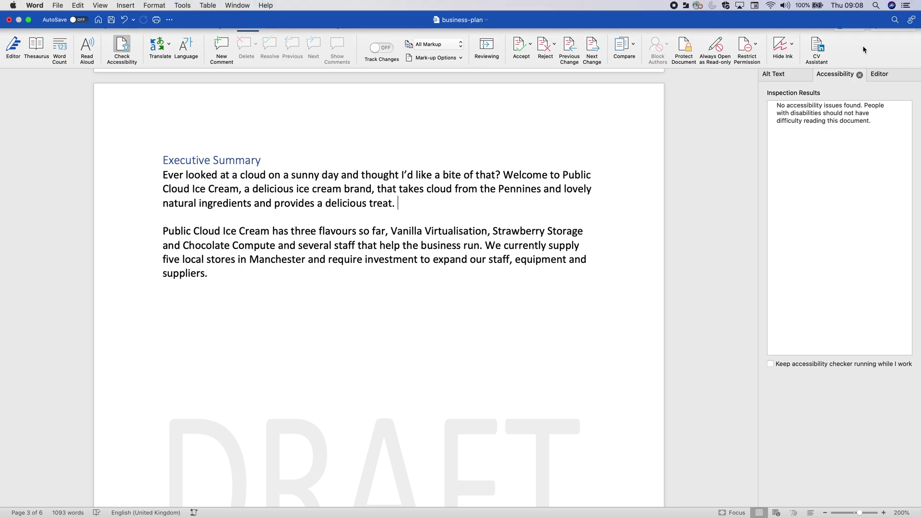
{"action": "left_click", "coordinate": [860, 75]}
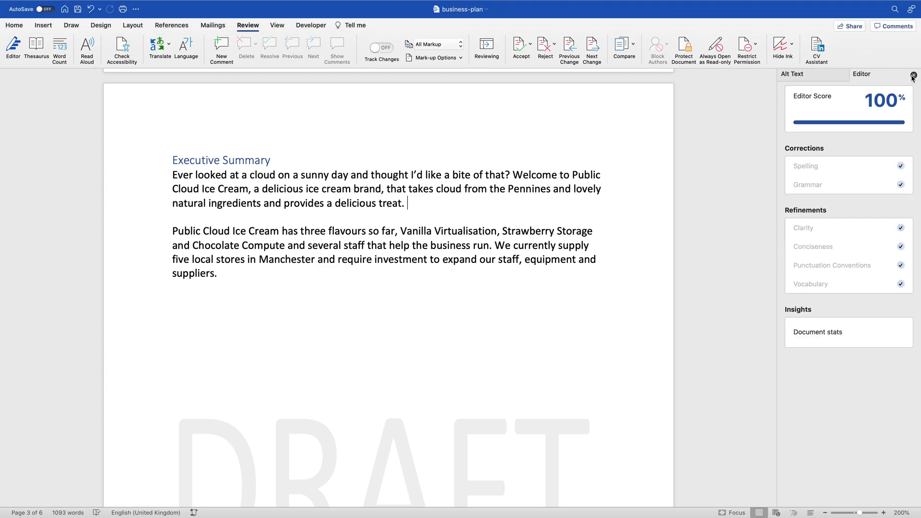
{"action": "left_click", "coordinate": [913, 77]}
{"action": "left_click", "coordinate": [912, 77]}
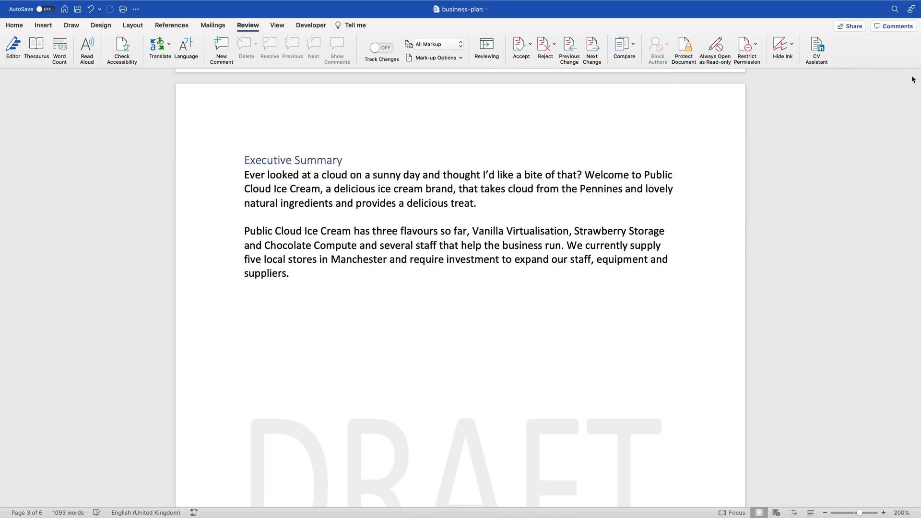
Step: Comment 'What about scrumptious instead?' on the word 'delicious'
{"action": "left_click", "coordinate": [221, 55]}
{"action": "double_click", "coordinate": [311, 202]}
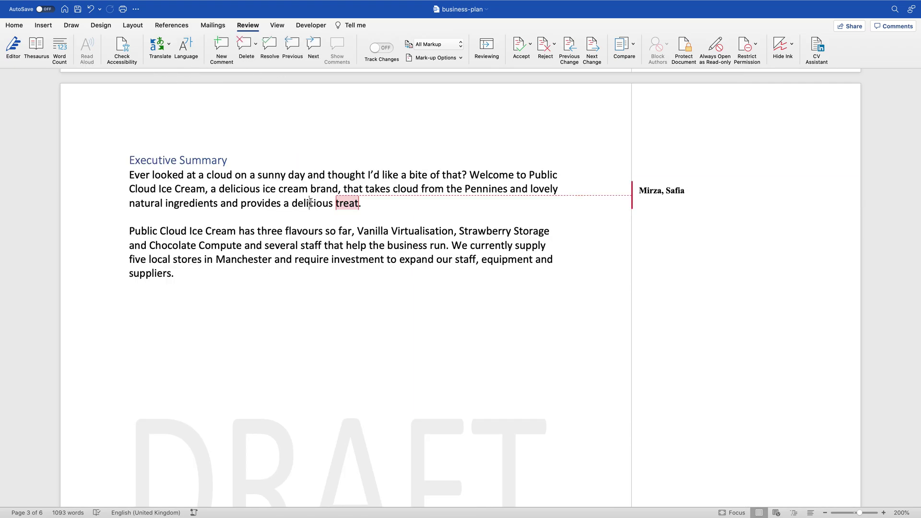
{"action": "key", "text": "Down"}
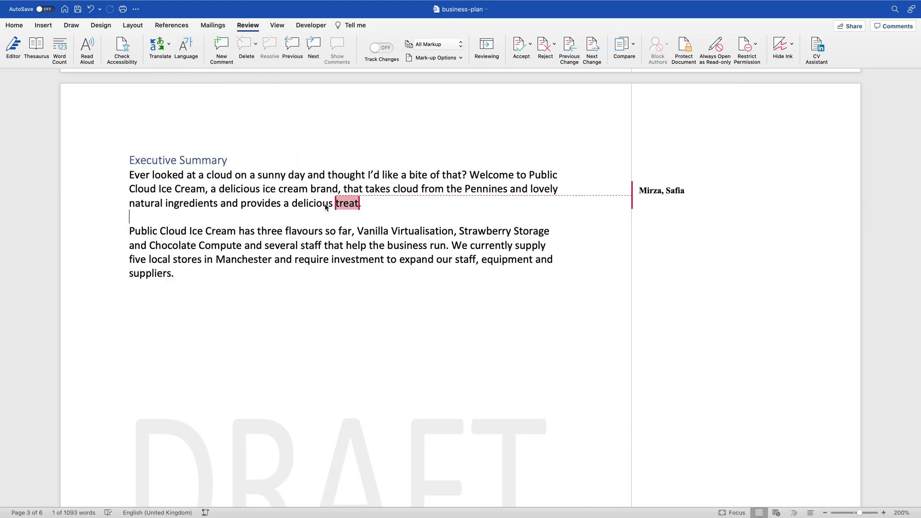
{"action": "left_click_drag", "start_coordinate": [291, 203], "coordinate": [333, 202]}
{"action": "left_click", "coordinate": [221, 45]}
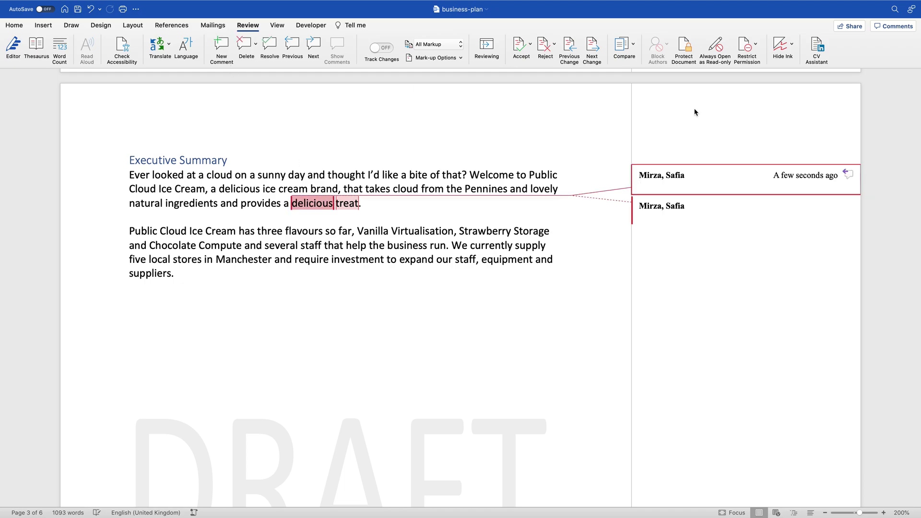
{"action": "type", "text": "What about scrumptious instead?"}
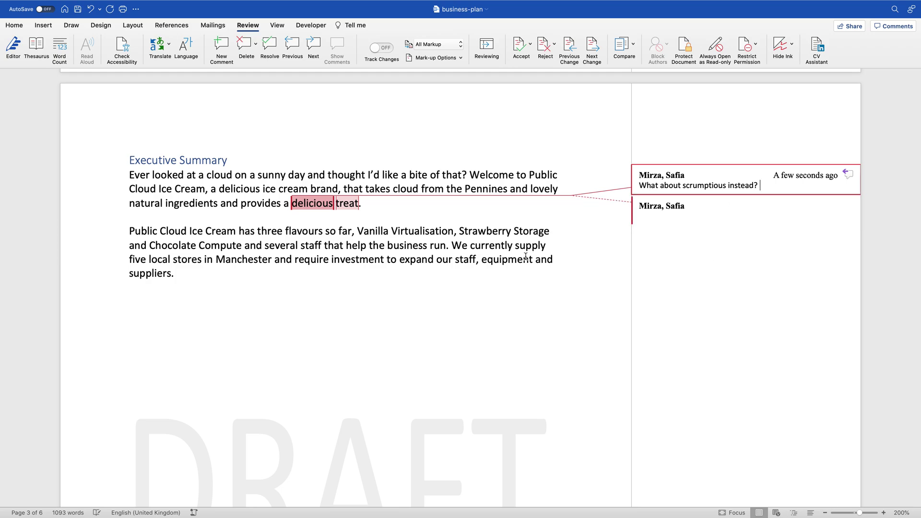
Step: Delete the stray empty comment on 'treat'
{"action": "left_click", "coordinate": [349, 204]}
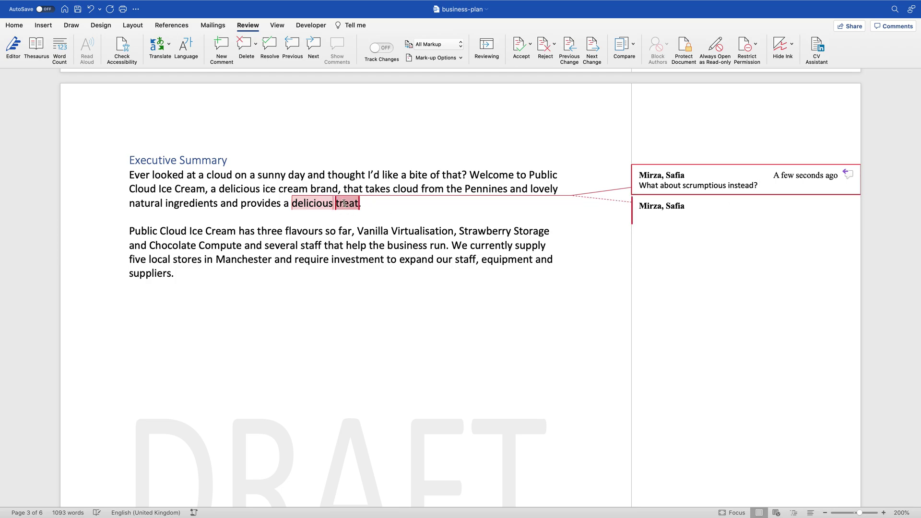
{"action": "left_click", "coordinate": [679, 213]}
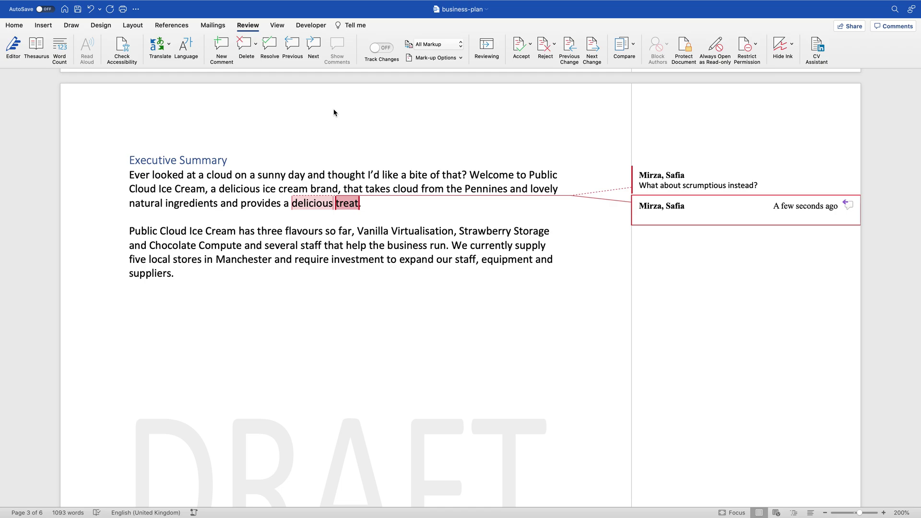
{"action": "left_click", "coordinate": [242, 46]}
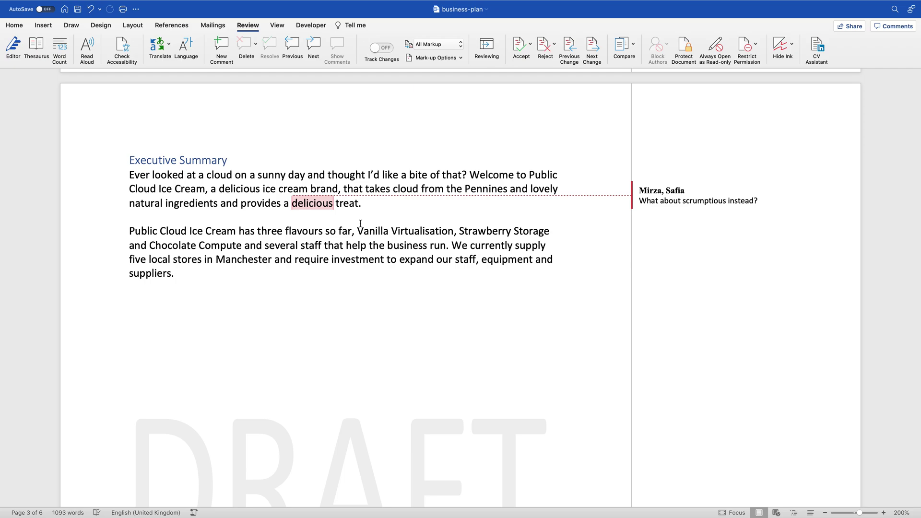
Step: Comment 'What about the Alps?' on the word Pennines, then move to the scrumptious comment and resolve it
{"action": "double_click", "coordinate": [470, 190]}
{"action": "type", "text": "What about hte"}
{"action": "type", "text": " Alps?"}
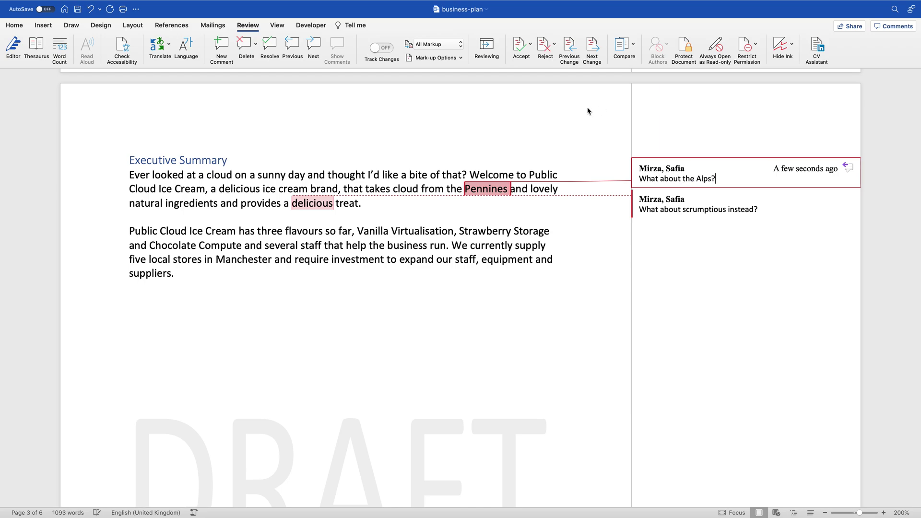
{"action": "left_click", "coordinate": [314, 45]}
{"action": "left_click", "coordinate": [313, 45]}
{"action": "left_click", "coordinate": [313, 45]}
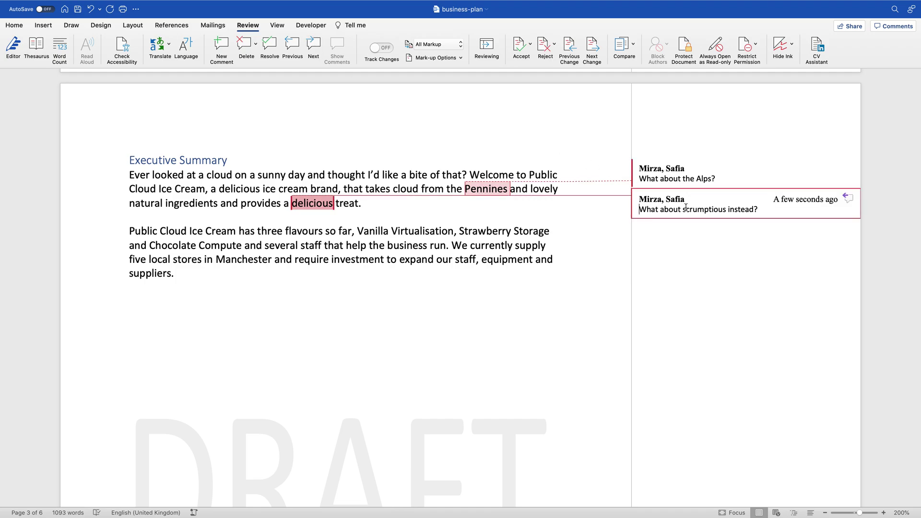
{"action": "left_click", "coordinate": [269, 45]}
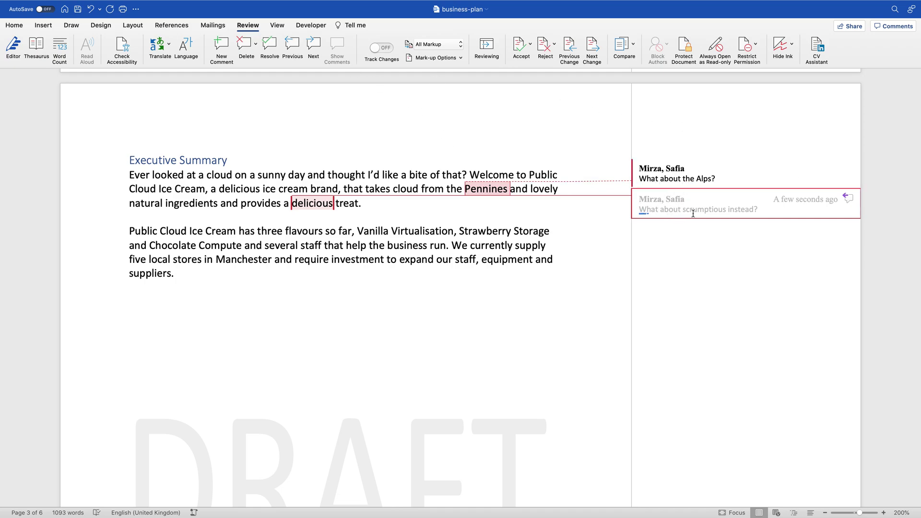
Step: Resolve the Alps comment, then delete both the Alps and the scrumptious comments
{"action": "triple_click", "coordinate": [672, 176]}
{"action": "left_click", "coordinate": [271, 49]}
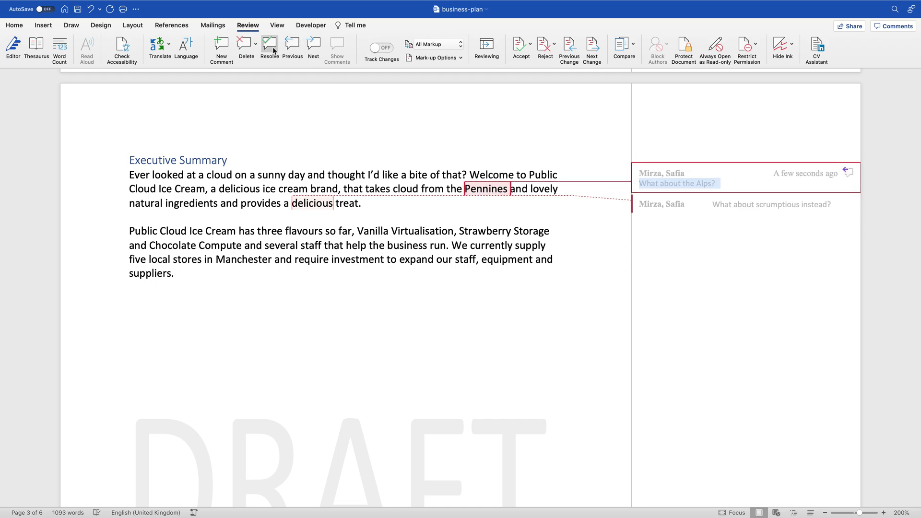
{"action": "left_click", "coordinate": [235, 41]}
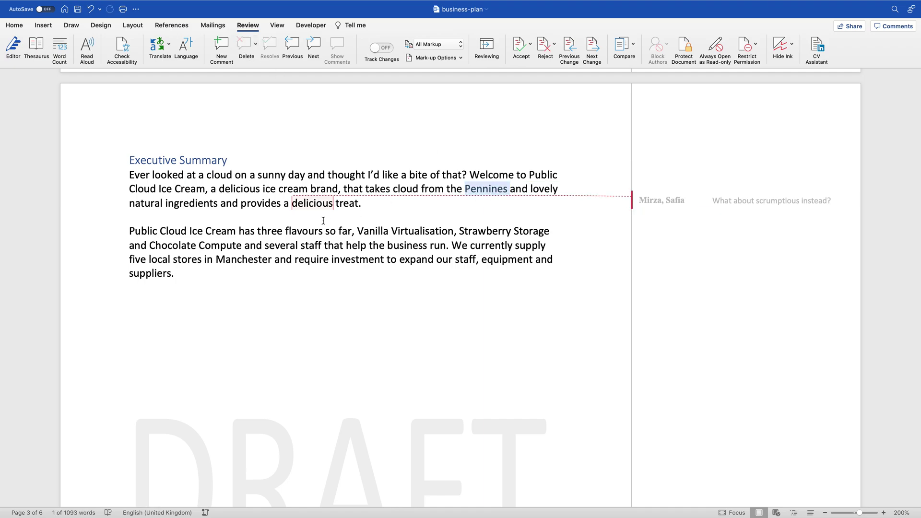
{"action": "left_click", "coordinate": [245, 46]}
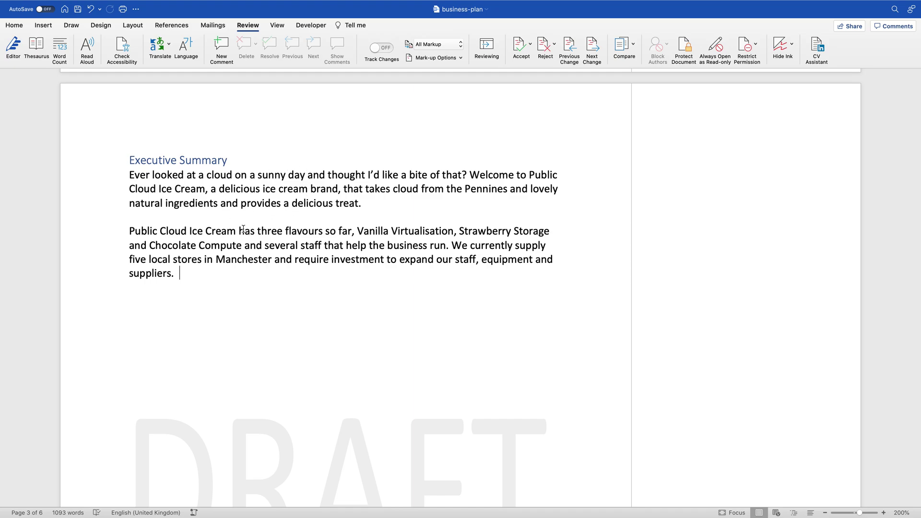
Step: Scroll back up to page 1 showing the title and the ice-cream cone drawing
{"action": "scroll", "coordinate": [242, 229], "scroll_direction": "down", "scroll_amount": 15}
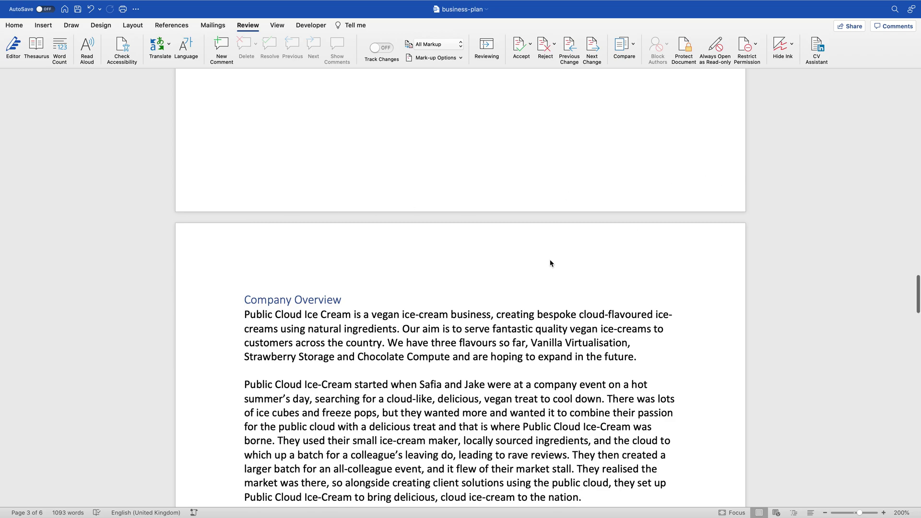
{"action": "scroll", "coordinate": [550, 260], "scroll_direction": "up", "scroll_amount": 1}
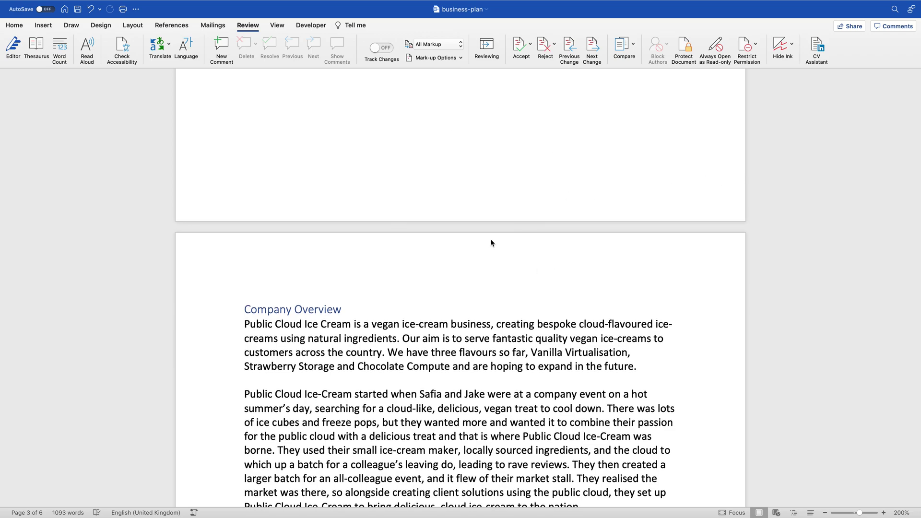
{"action": "scroll", "coordinate": [443, 322], "scroll_direction": "down", "scroll_amount": 3}
{"action": "scroll", "coordinate": [444, 322], "scroll_direction": "up", "scroll_amount": 20}
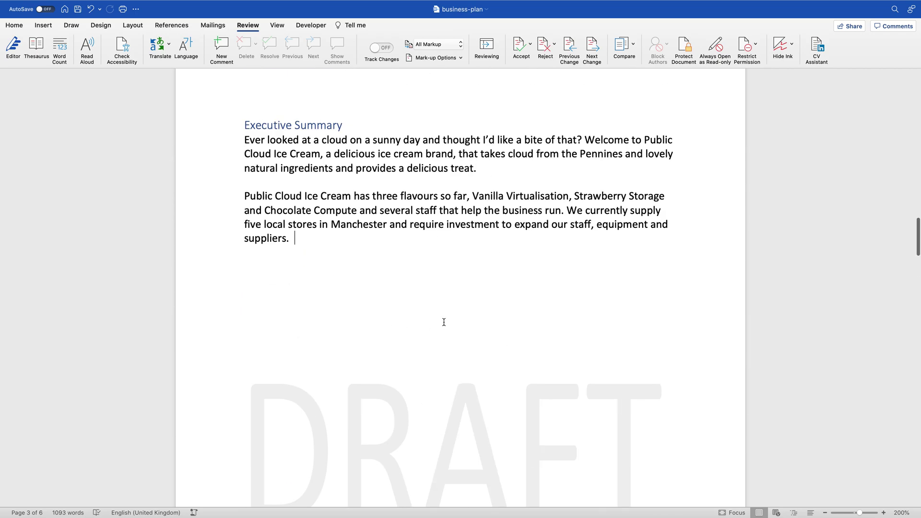
{"action": "scroll", "coordinate": [444, 322], "scroll_direction": "down", "scroll_amount": 15}
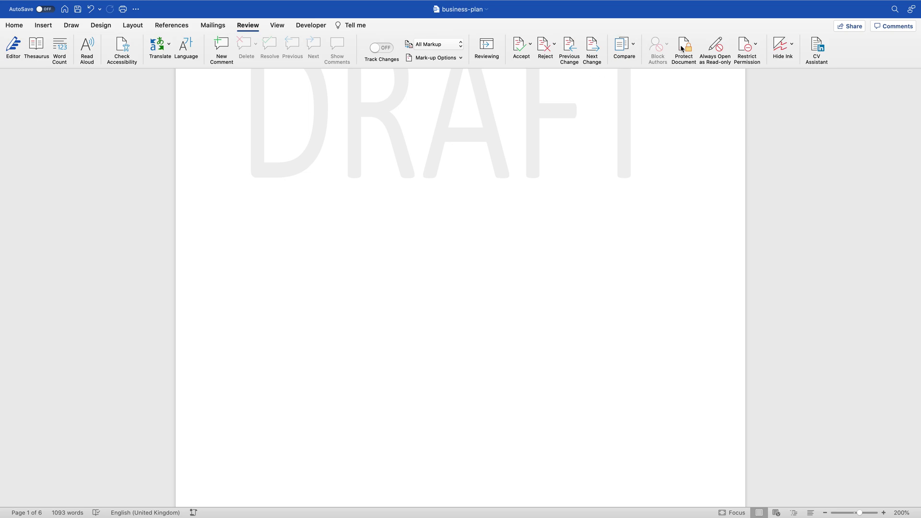
{"action": "scroll", "coordinate": [614, 165], "scroll_direction": "up", "scroll_amount": 10}
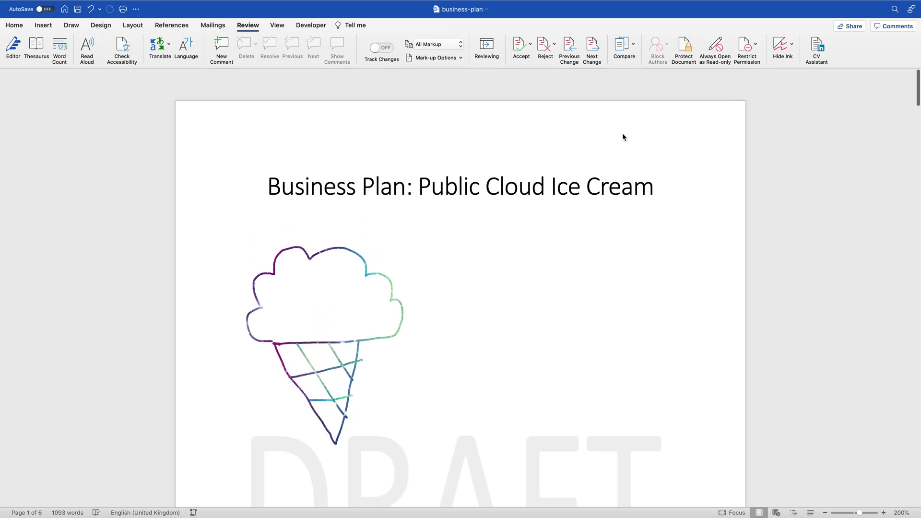
Step: Protect the document with an opening password, entered and confirmed via Protect Document
{"action": "left_click", "coordinate": [680, 48]}
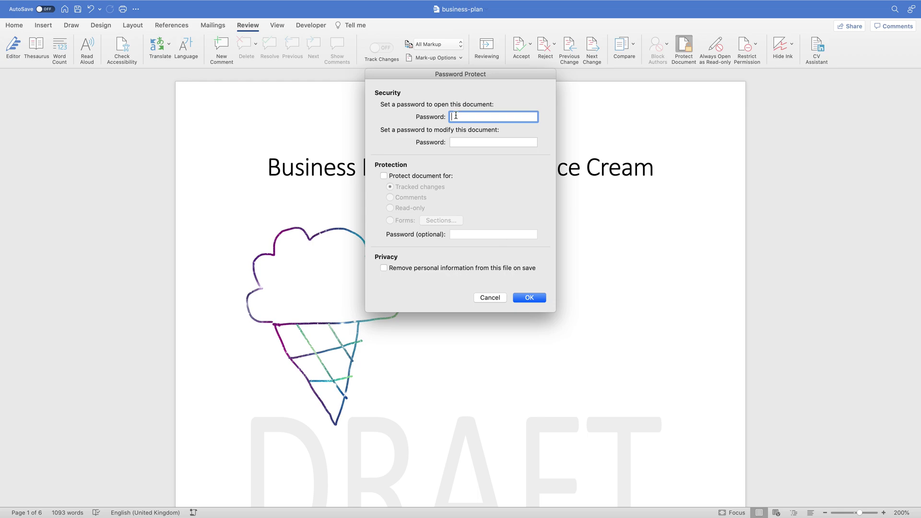
{"action": "type", "text": "*********"}
{"action": "left_click", "coordinate": [530, 298]}
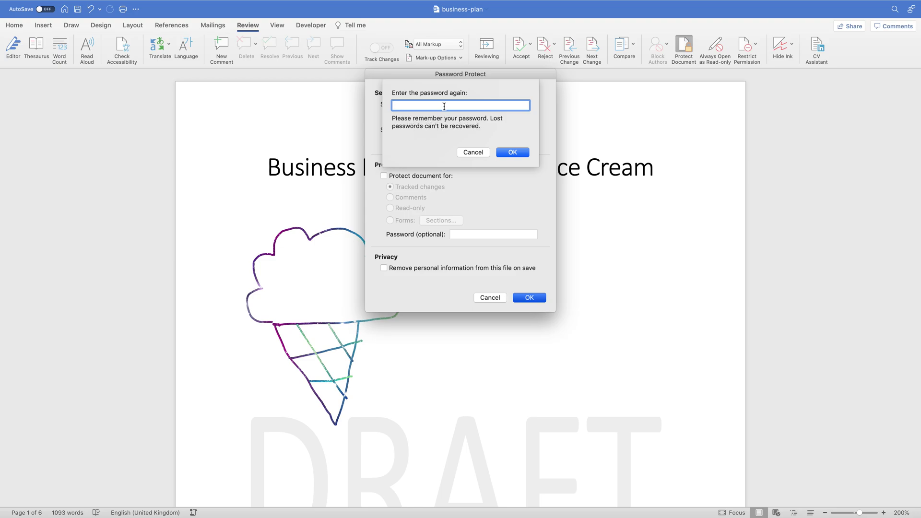
{"action": "type", "text": "•••••••••"}
{"action": "left_click", "coordinate": [517, 153]}
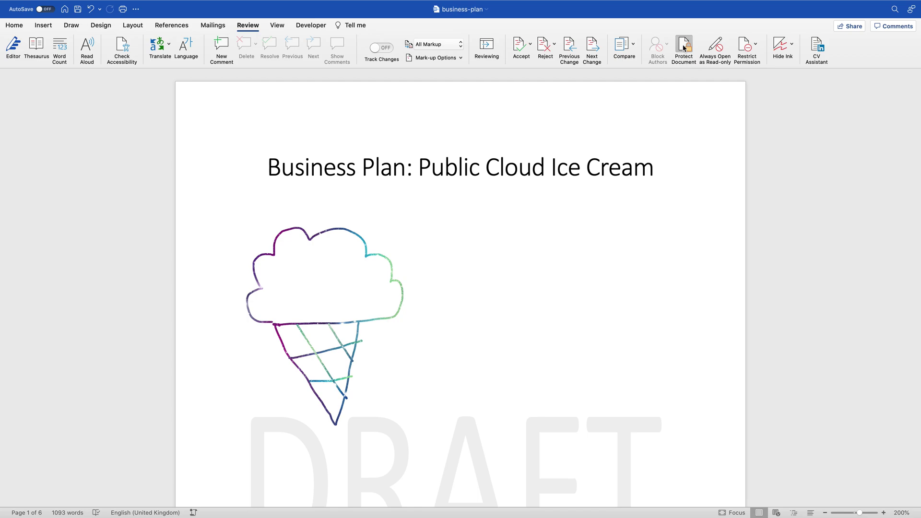
Step: Clear the opening password again so the business plan is unprotected
{"action": "left_click", "coordinate": [683, 47]}
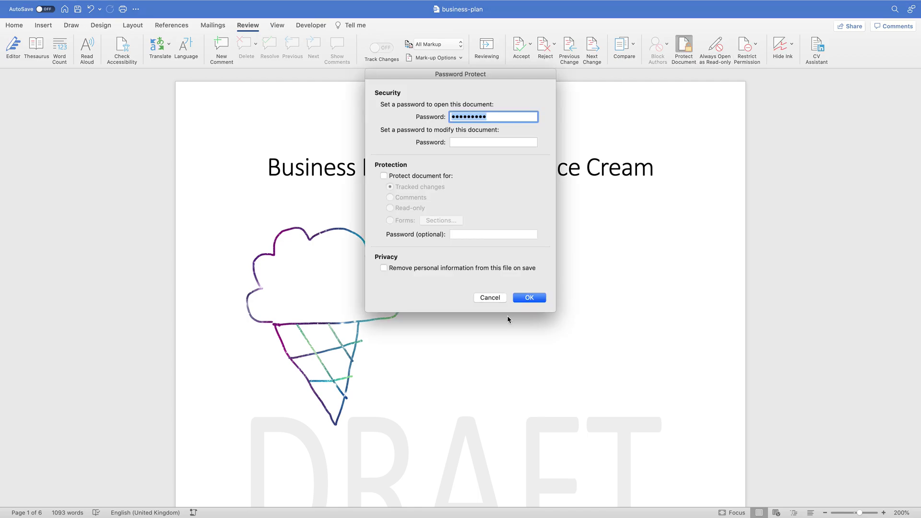
{"action": "key", "text": "BackSpace"}
{"action": "left_click", "coordinate": [530, 298]}
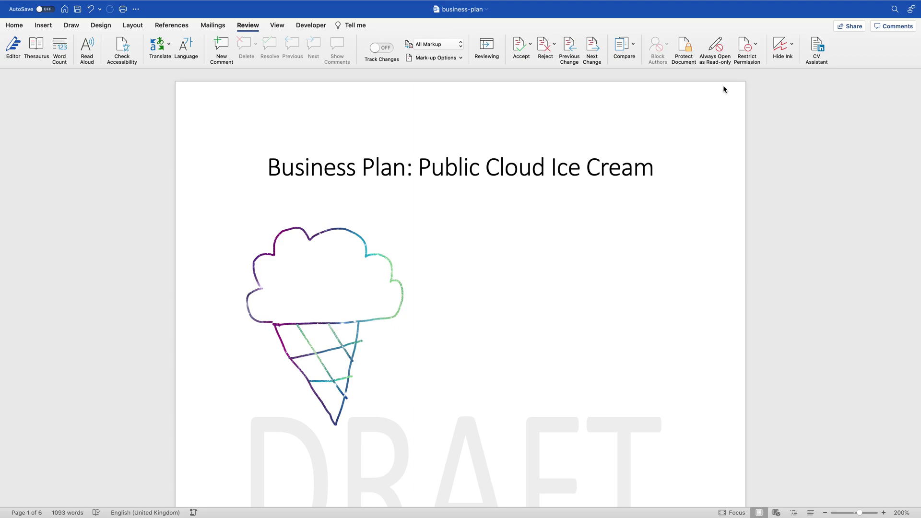
{"action": "scroll", "coordinate": [533, 219], "scroll_direction": "down", "scroll_amount": 10}
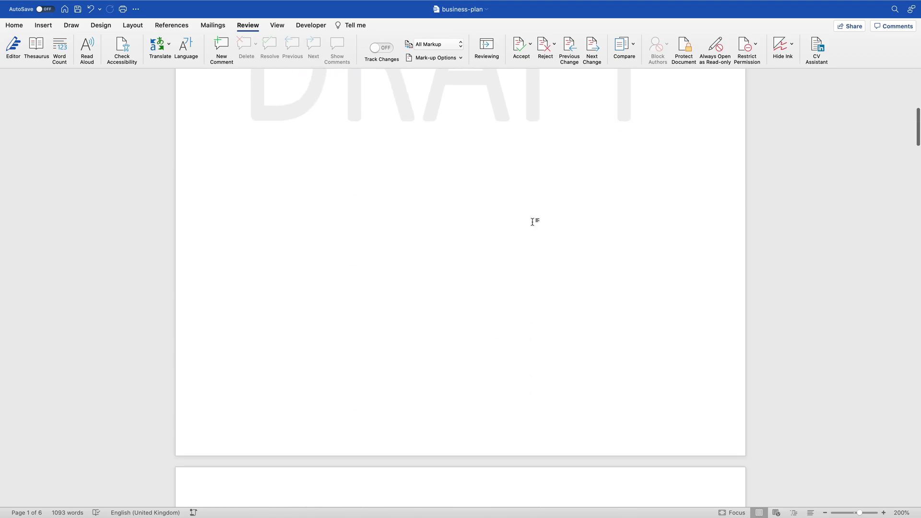
{"action": "scroll", "coordinate": [532, 222], "scroll_direction": "down", "scroll_amount": 5}
{"action": "scroll", "coordinate": [532, 222], "scroll_direction": "up", "scroll_amount": 10}
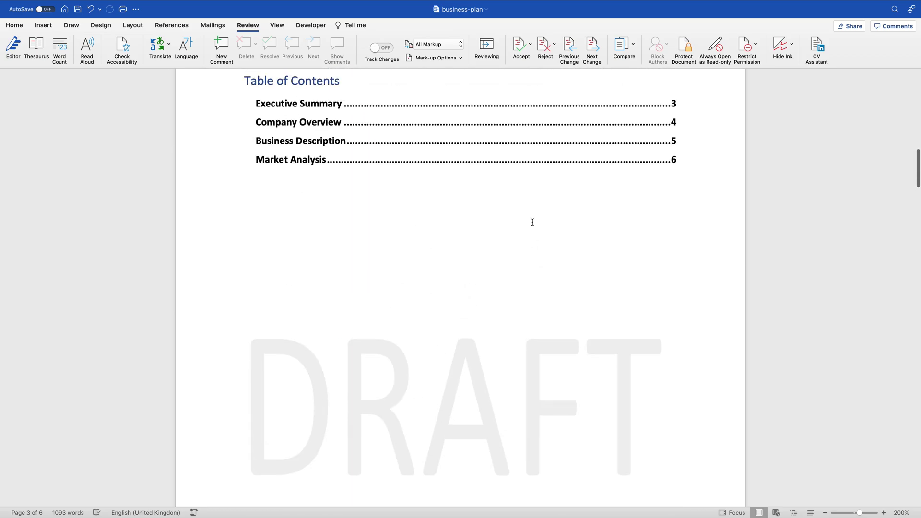
{"action": "scroll", "coordinate": [533, 222], "scroll_direction": "up", "scroll_amount": 2}
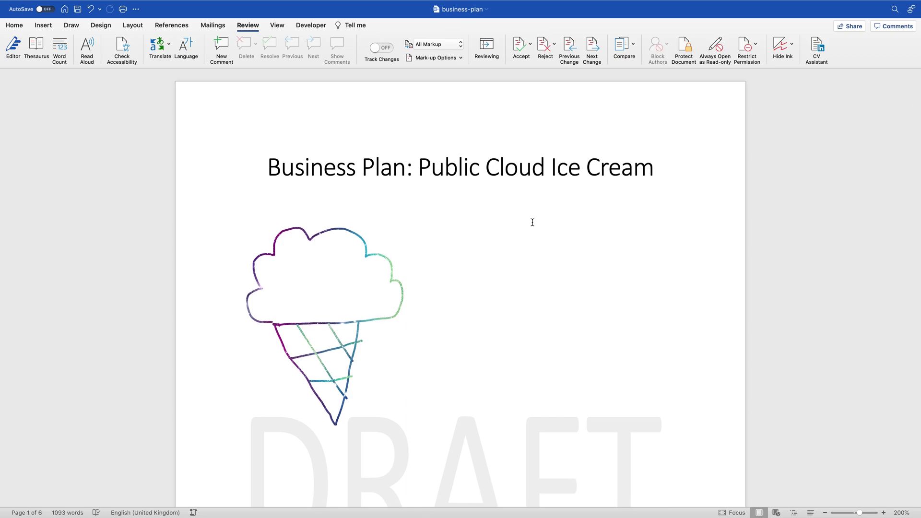
{"action": "double_click", "coordinate": [522, 168]}
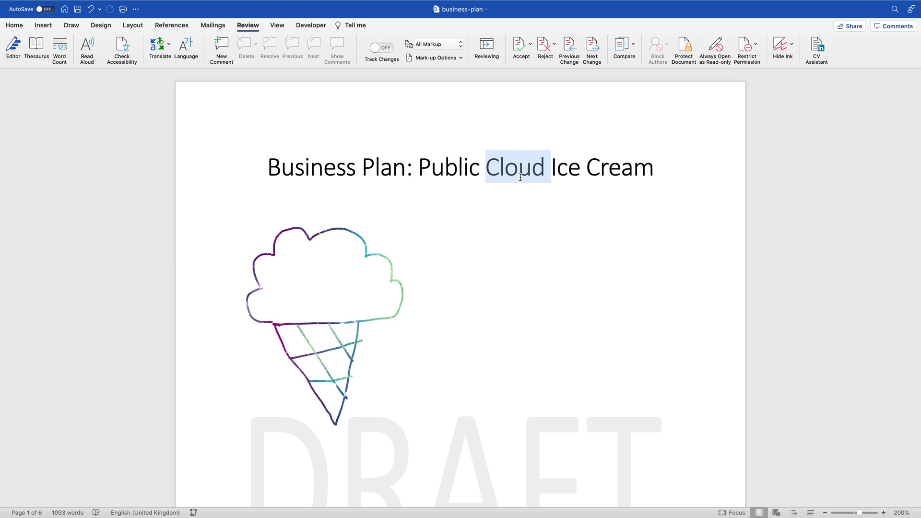
{"action": "left_click", "coordinate": [519, 221]}
{"action": "scroll", "coordinate": [519, 221], "scroll_direction": "down", "scroll_amount": 20}
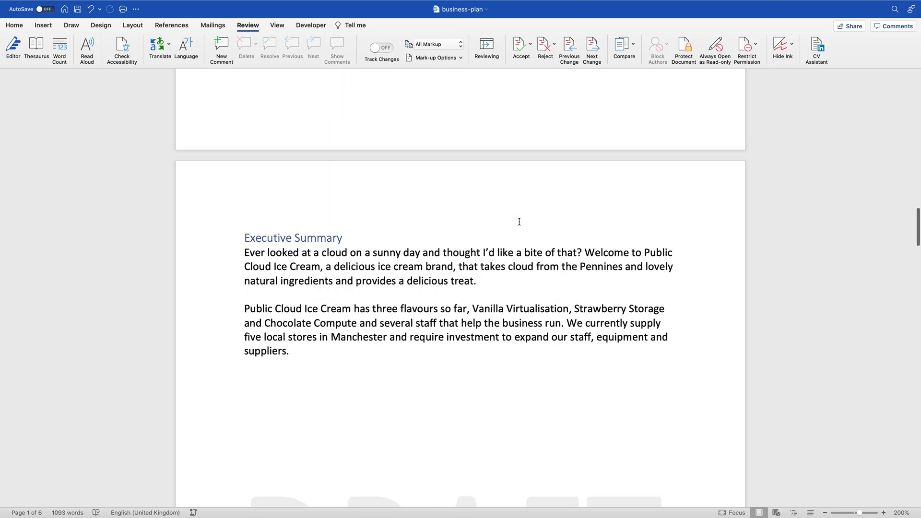
{"action": "scroll", "coordinate": [519, 222], "scroll_direction": "down", "scroll_amount": 10}
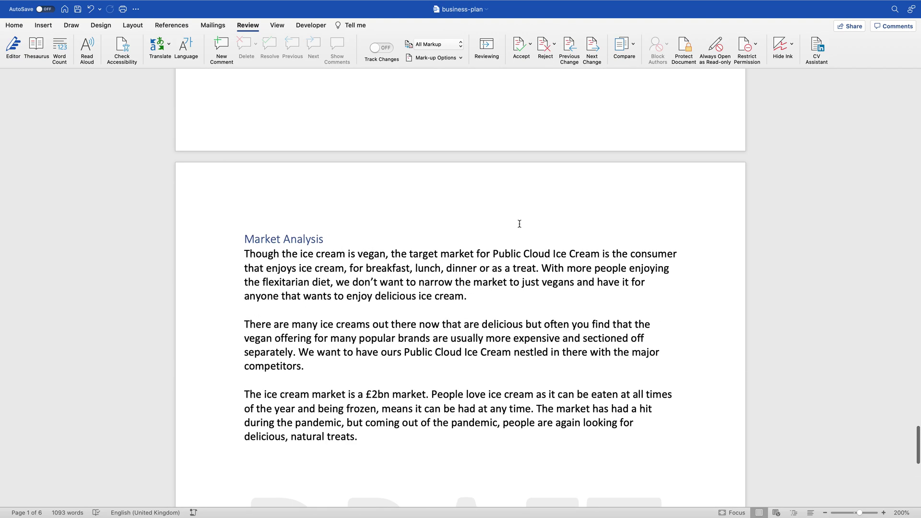
{"action": "scroll", "coordinate": [388, 223], "scroll_direction": "up", "scroll_amount": 20}
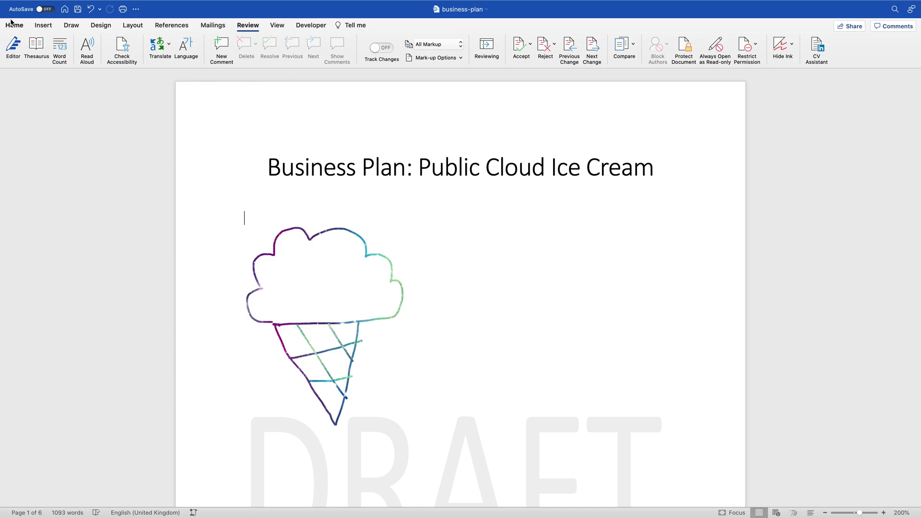
{"action": "mouse_move", "coordinate": [20, 3]}
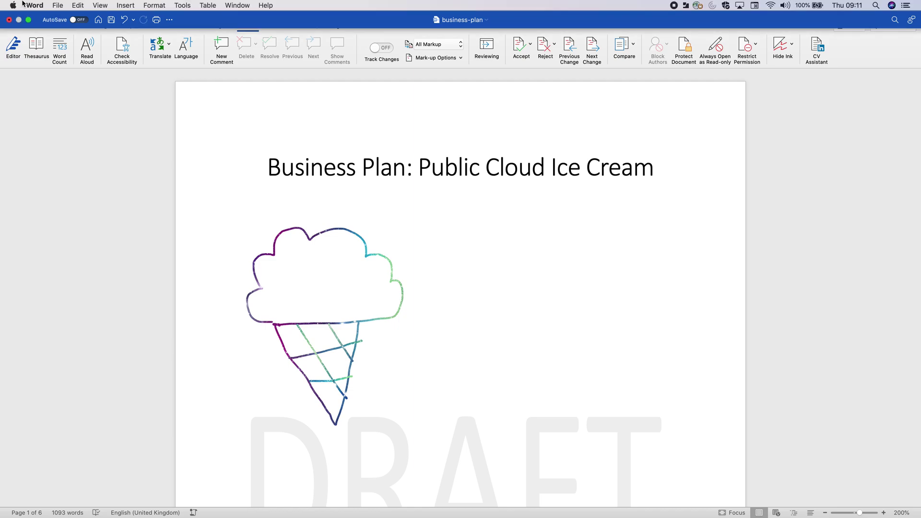
Step: Save As a PDF named business-plan into Documents > ktc-s1
{"action": "left_click", "coordinate": [58, 5]}
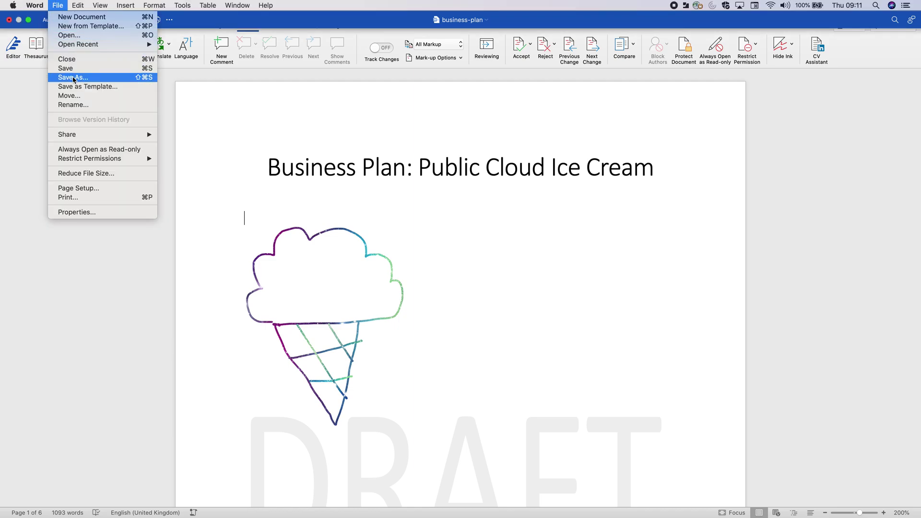
{"action": "left_click", "coordinate": [74, 78]}
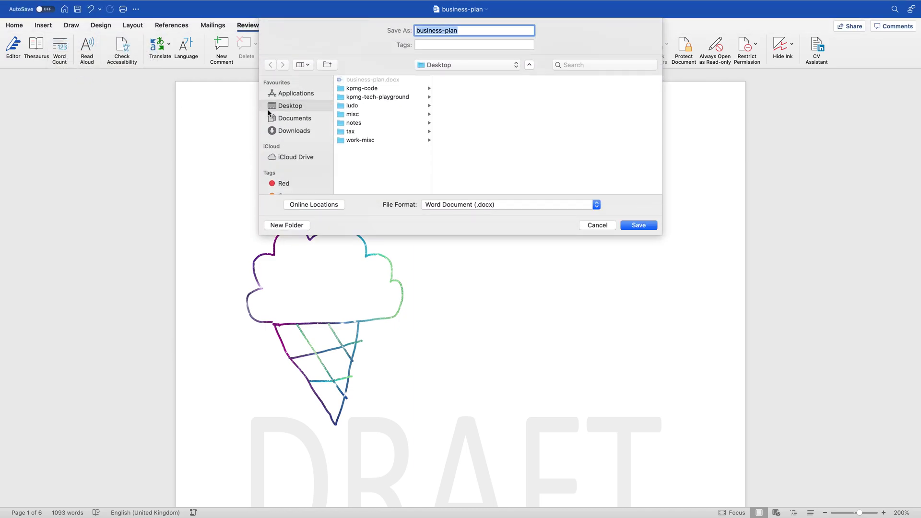
{"action": "left_click", "coordinate": [283, 119]}
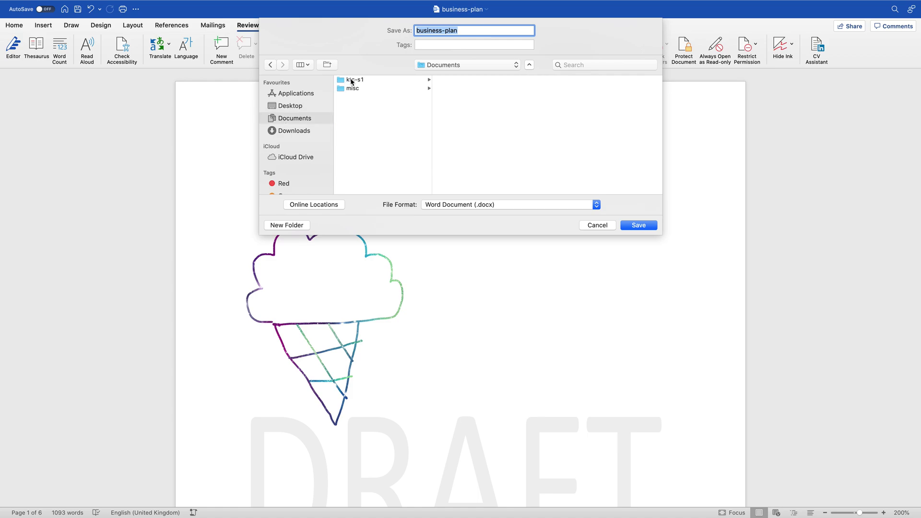
{"action": "left_click", "coordinate": [352, 80]}
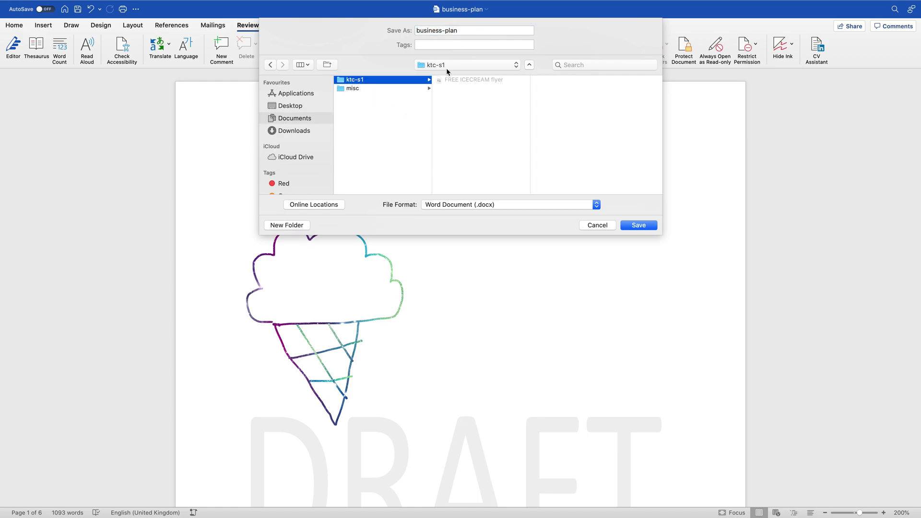
{"action": "left_click", "coordinate": [497, 206]}
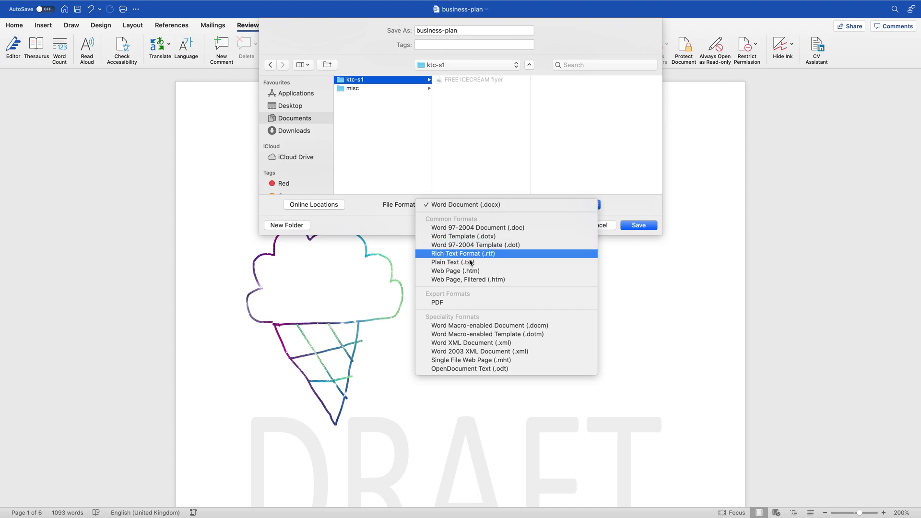
{"action": "left_click", "coordinate": [453, 304]}
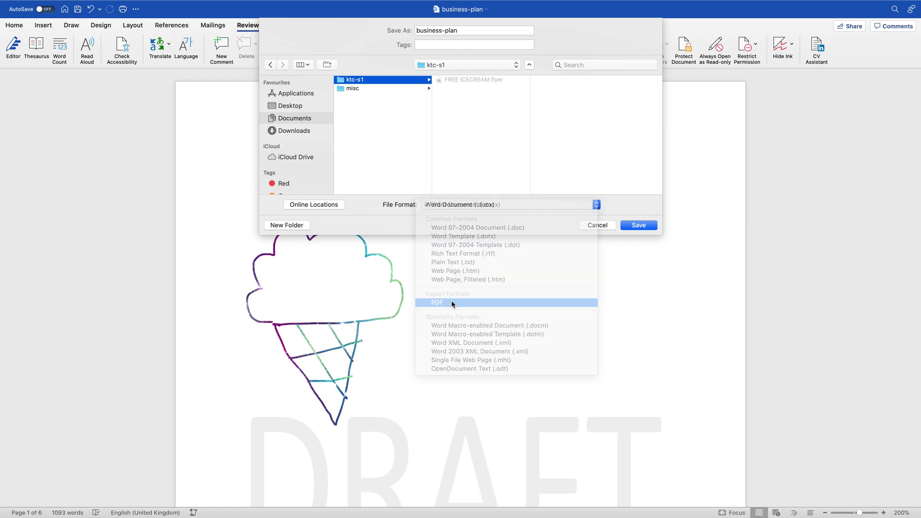
{"action": "left_click", "coordinate": [631, 226]}
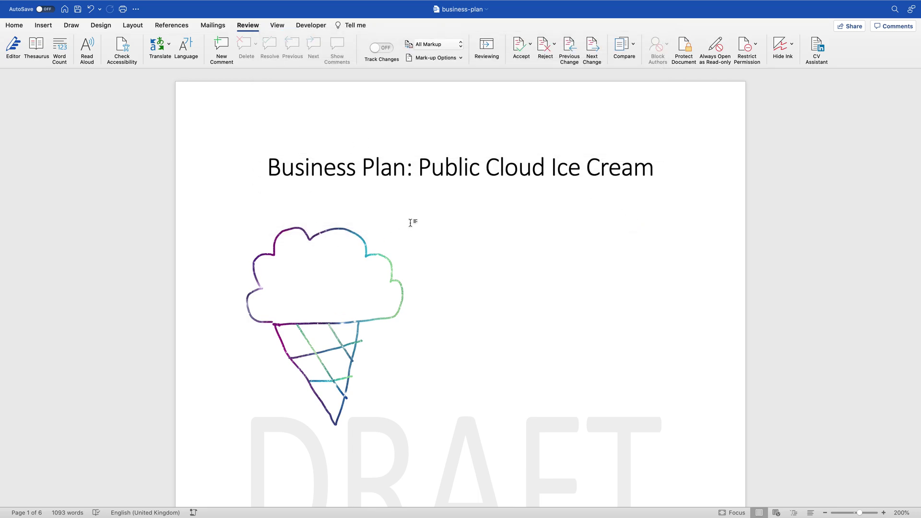
{"action": "key", "text": "ctrl+Right"}
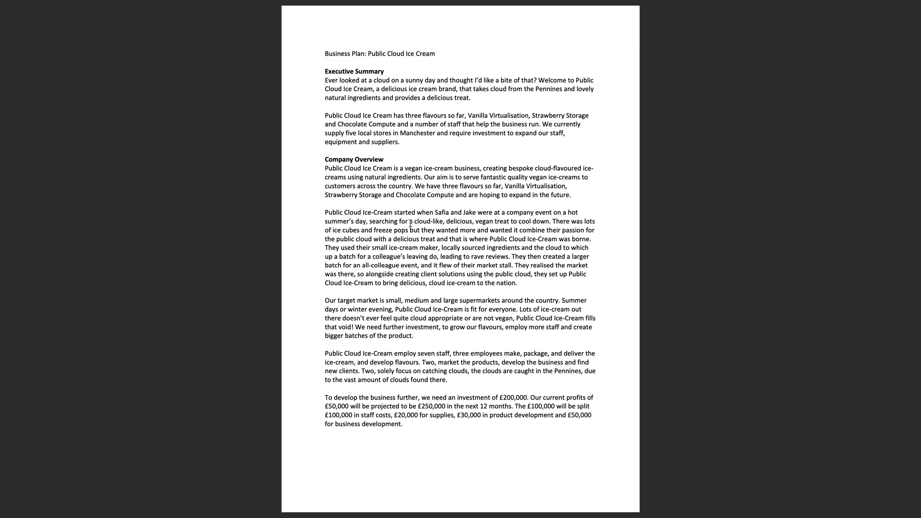
{"action": "key", "text": "ctrl+Left"}
{"action": "key", "text": "ctrl+Right"}
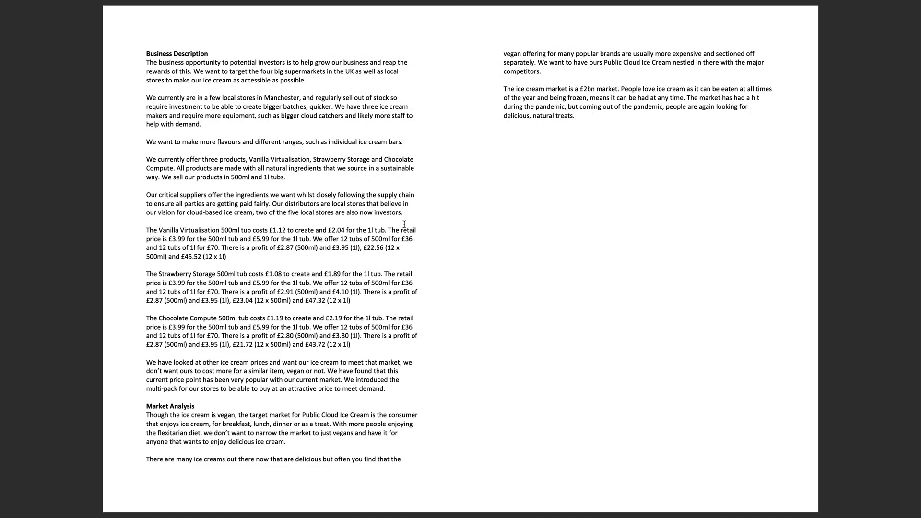
{"action": "left_click_drag", "start_coordinate": [197, 256], "coordinate": [355, 265]}
{"action": "left_click_drag", "start_coordinate": [368, 301], "coordinate": [167, 188]}
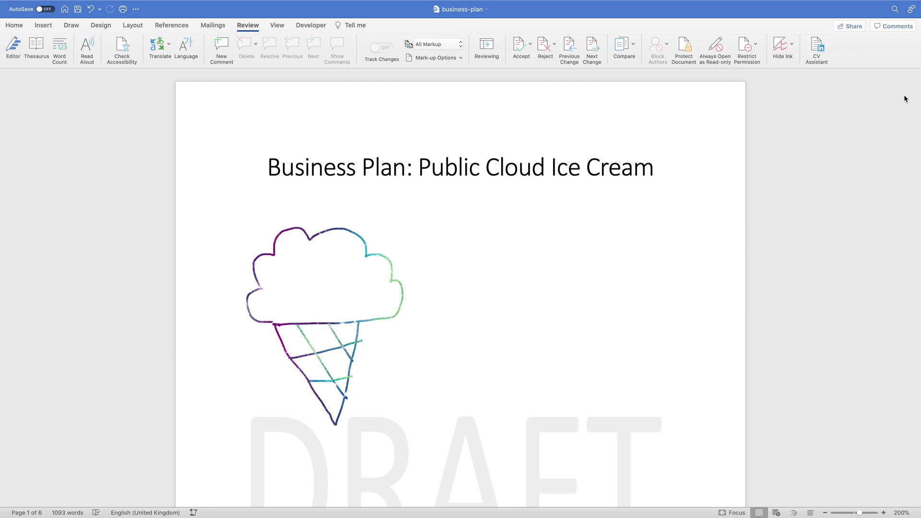
Step: Replace the DRAFT text watermark with TOP SECRET via Design > Watermark
{"action": "scroll", "coordinate": [612, 197], "scroll_direction": "down", "scroll_amount": 15}
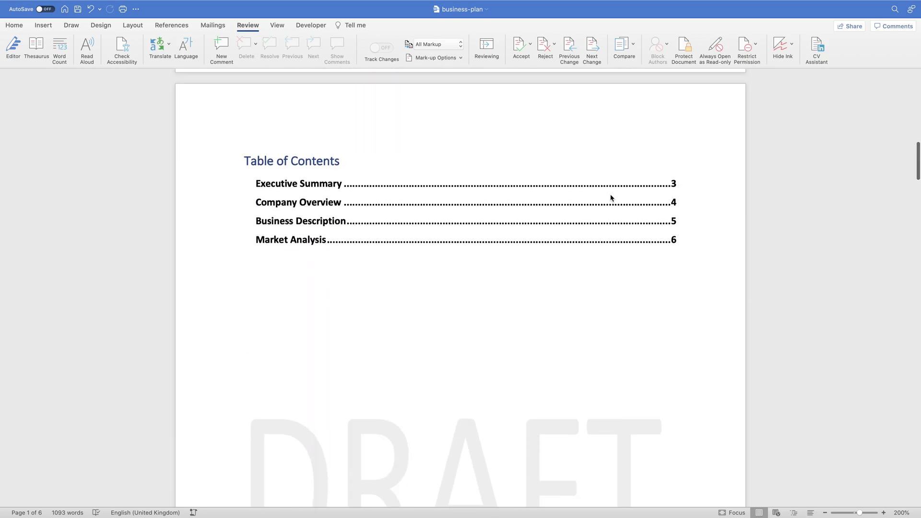
{"action": "scroll", "coordinate": [611, 198], "scroll_direction": "up", "scroll_amount": 15}
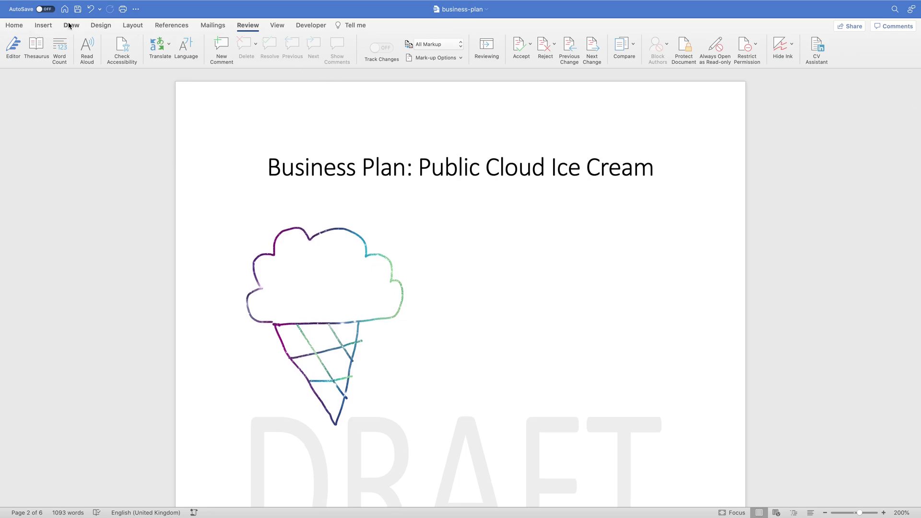
{"action": "left_click", "coordinate": [103, 25]}
{"action": "left_click", "coordinate": [640, 40]}
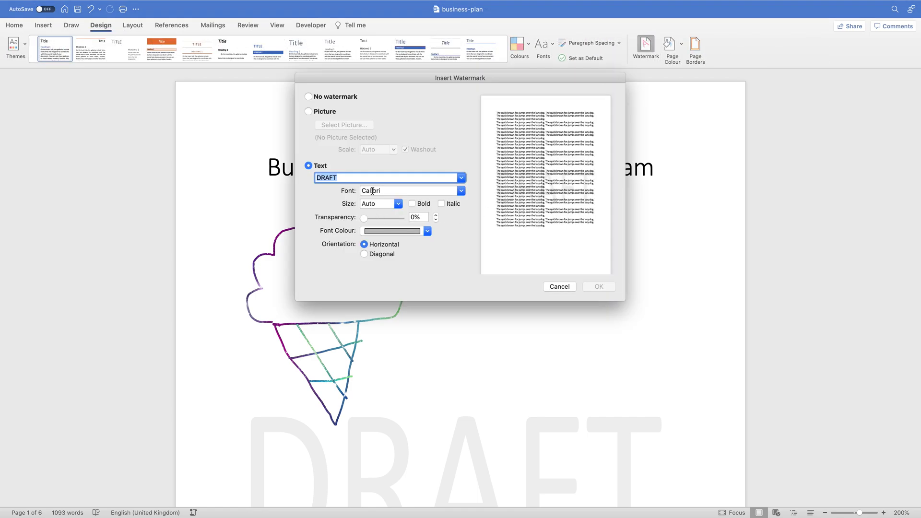
{"action": "type", "text": "TOP SECRET"}
{"action": "left_click", "coordinate": [593, 287]}
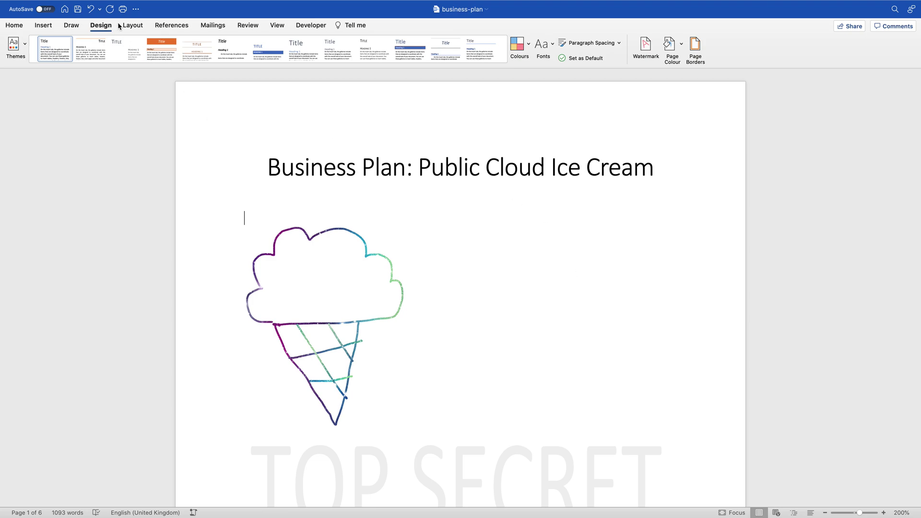
Step: Create a new blank Document1 from the File menu
{"action": "left_click", "coordinate": [58, 6]}
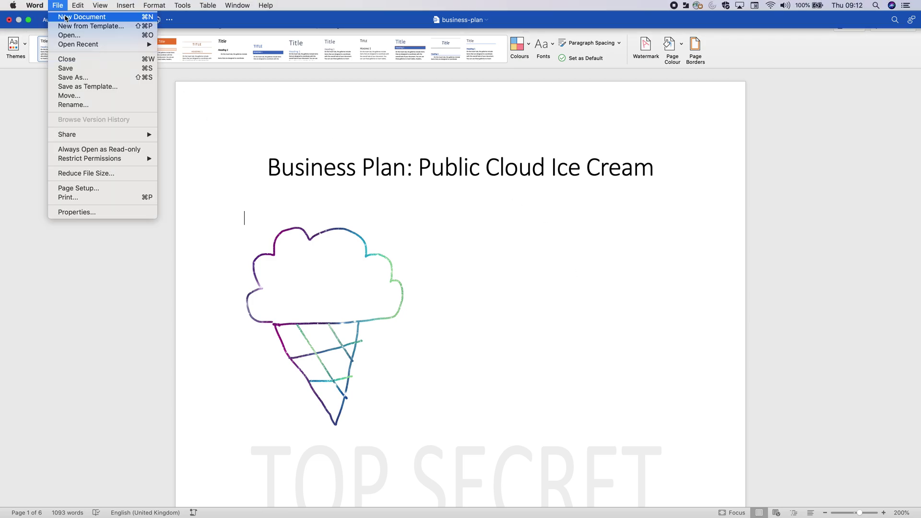
{"action": "left_click", "coordinate": [94, 25]}
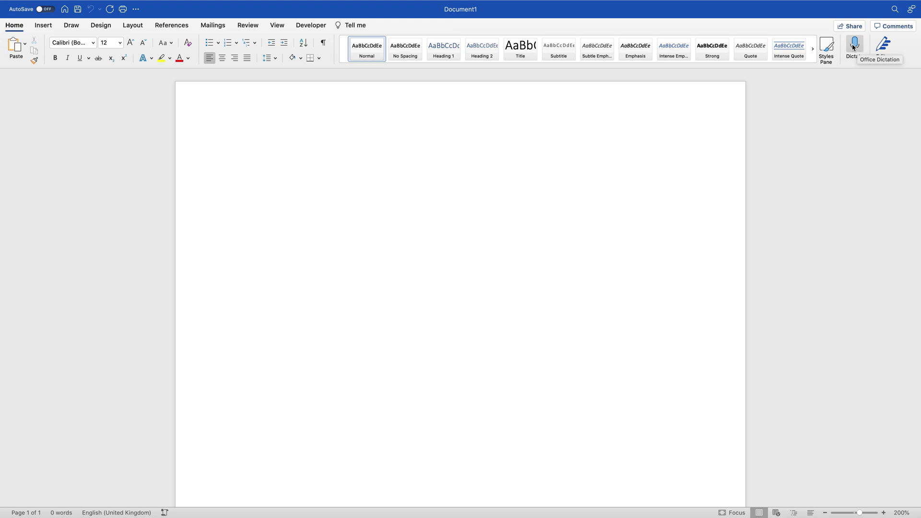
Step: Dictate the 55-word Miami ice cream convention letter, then pause and close Dictation
{"action": "left_click", "coordinate": [854, 48]}
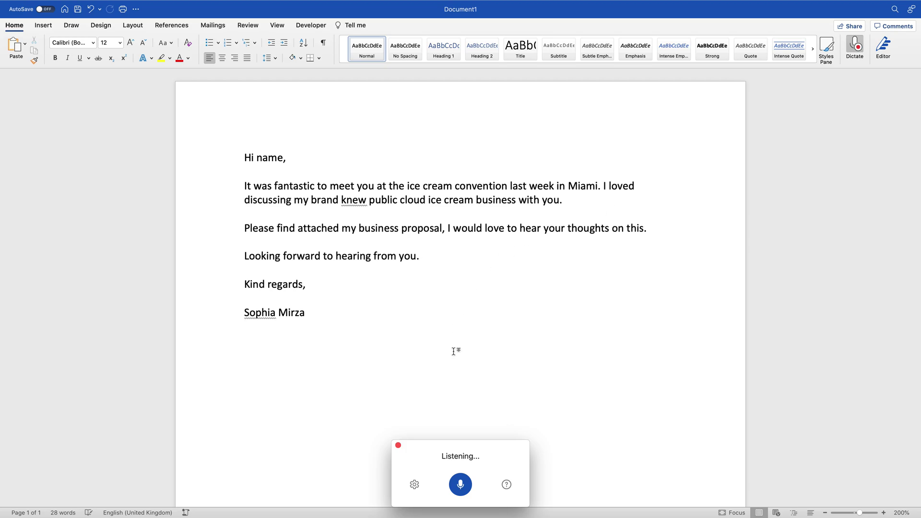
{"action": "left_click", "coordinate": [459, 486]}
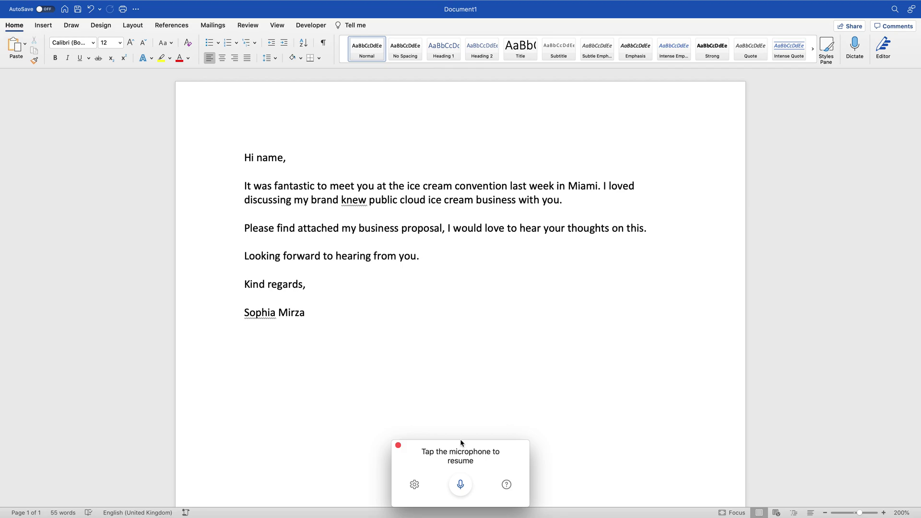
{"action": "left_click", "coordinate": [399, 445]}
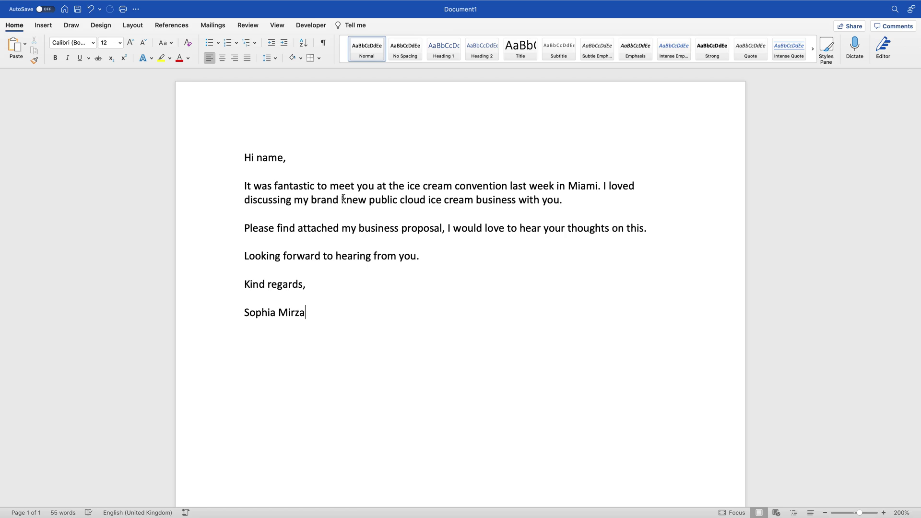
Step: Insert a comma after 'convention' and fix 'knew' to 'brand-new' using the Editor suggestion
{"action": "left_click", "coordinate": [506, 186]}
{"action": "type", "text": ","}
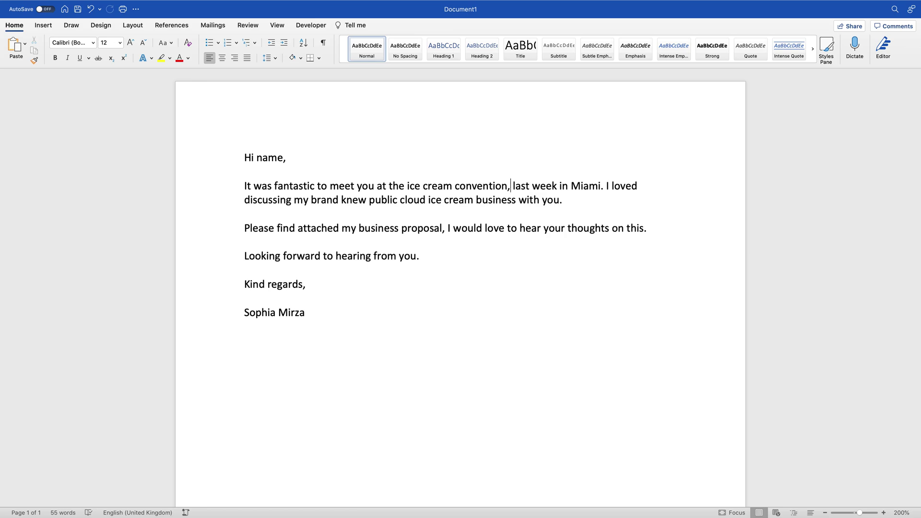
{"action": "left_click", "coordinate": [346, 199]}
{"action": "key", "text": "BackSpace"}
{"action": "type", "text": "n"}
{"action": "key", "text": "BackSpace"}
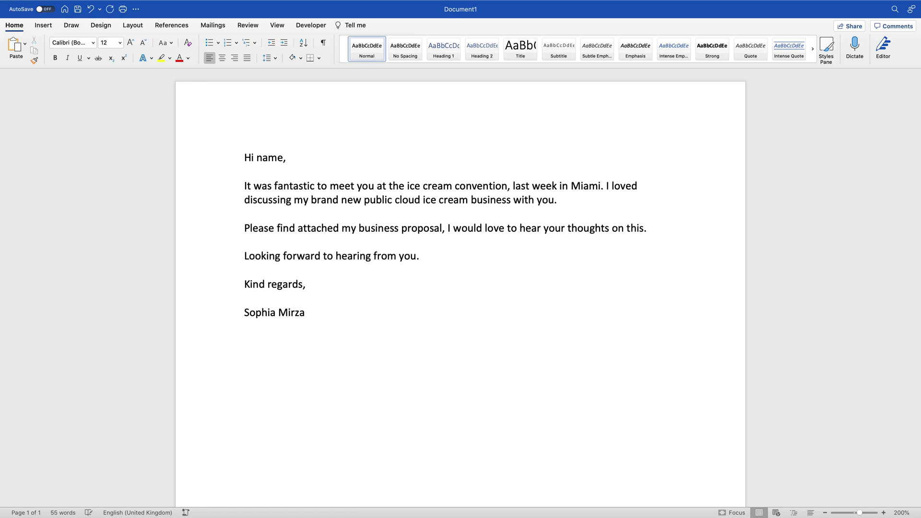
{"action": "left_click", "coordinate": [400, 262]}
{"action": "right_click", "coordinate": [335, 199]}
{"action": "left_click", "coordinate": [355, 207]}
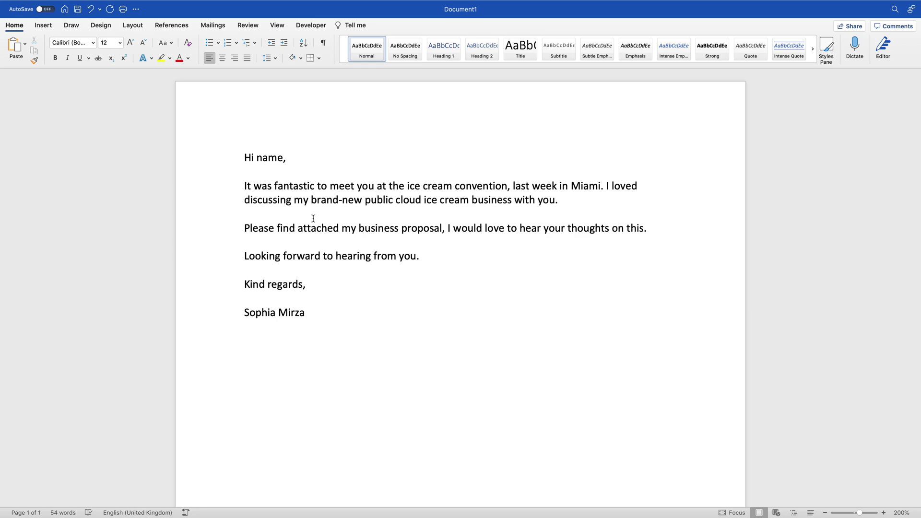
Step: Select the first body paragraph, play it with Review > Read Aloud, then close playback
{"action": "left_click", "coordinate": [244, 26]}
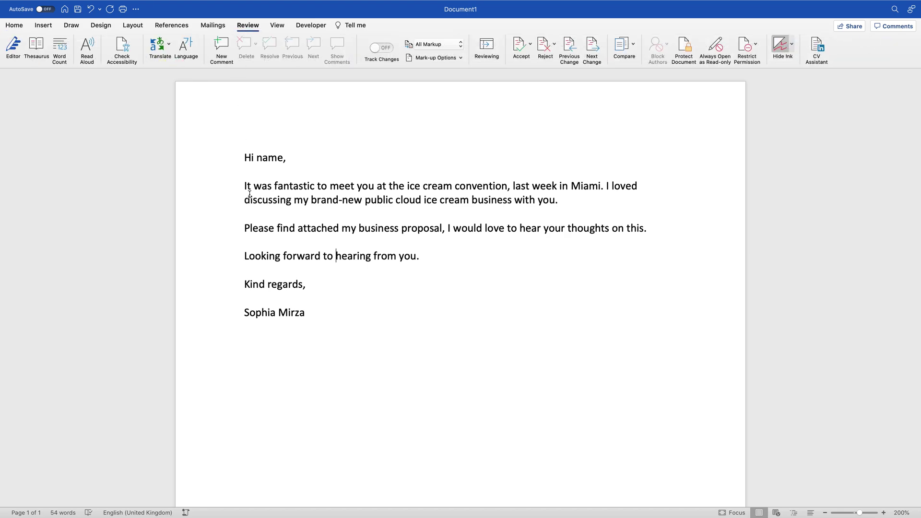
{"action": "left_click_drag", "start_coordinate": [242, 188], "coordinate": [600, 197]}
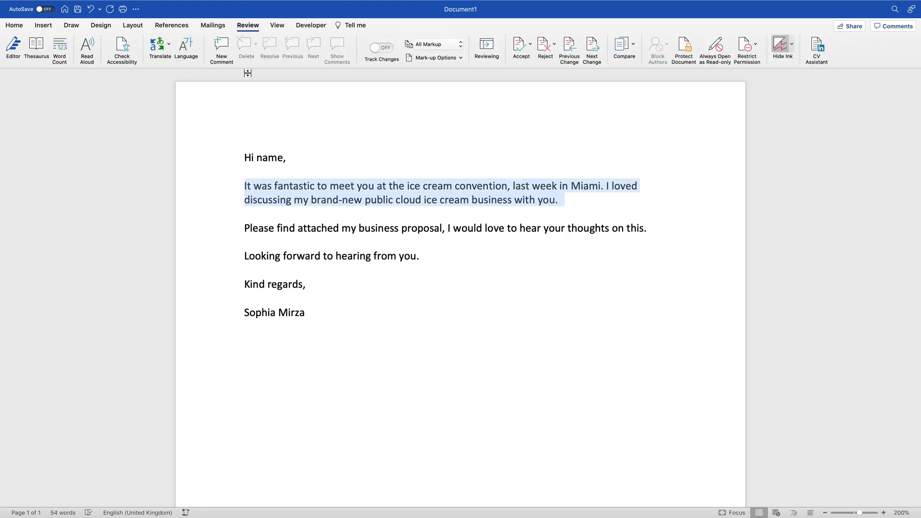
{"action": "left_click", "coordinate": [87, 48]}
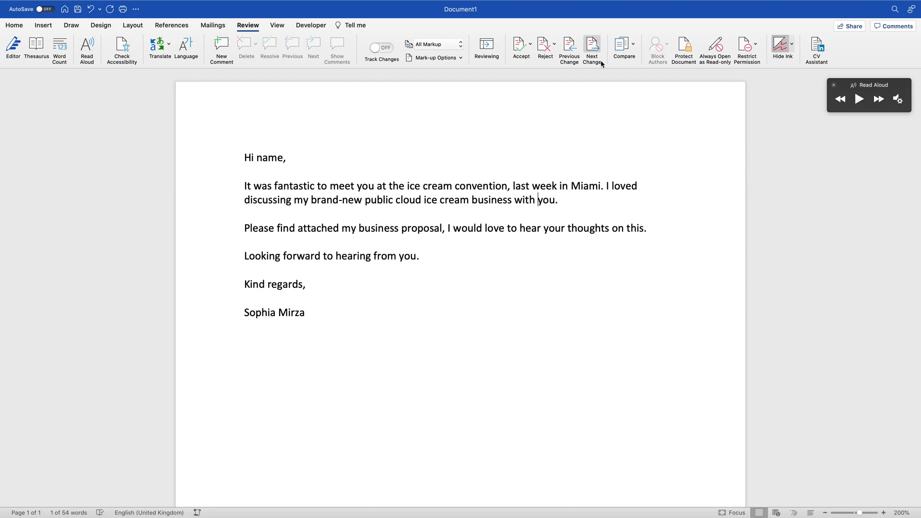
{"action": "left_click", "coordinate": [834, 86]}
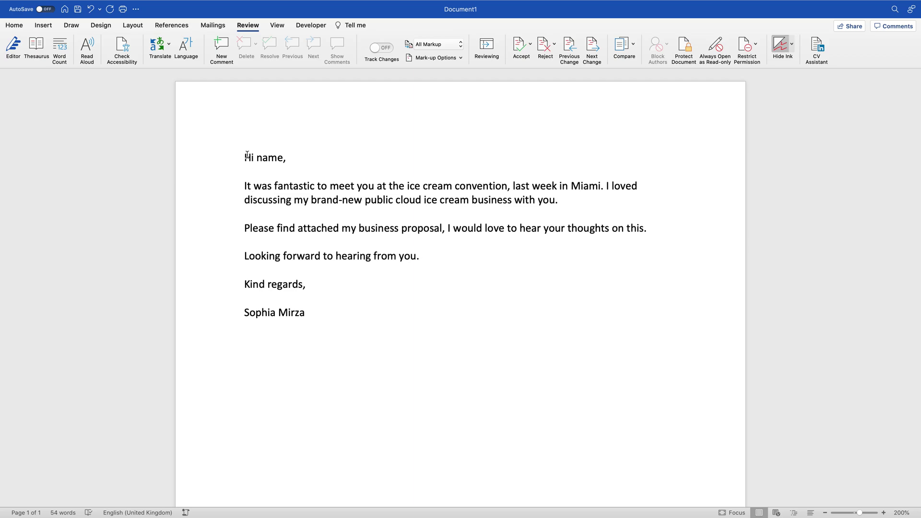
Step: Begin a brand-new mail-merge recipient list from the Mailings recipient options
{"action": "double_click", "coordinate": [275, 154]}
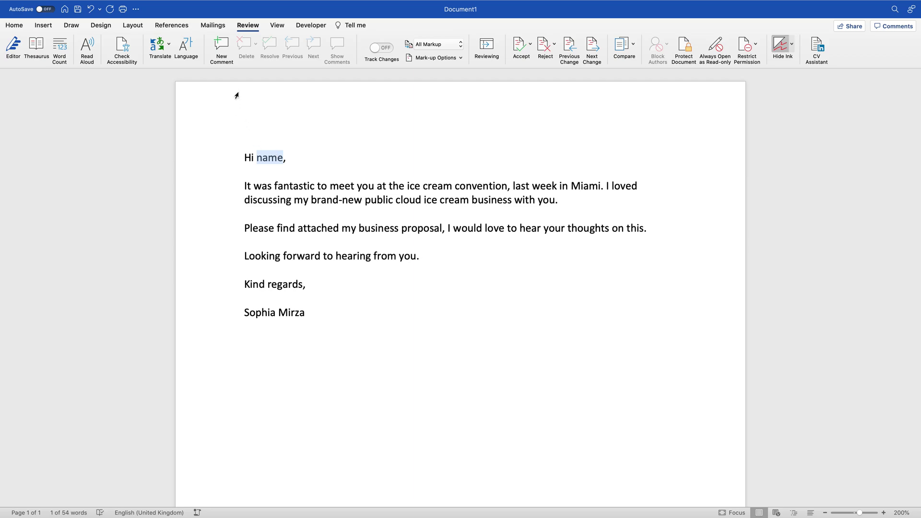
{"action": "left_click", "coordinate": [214, 29]}
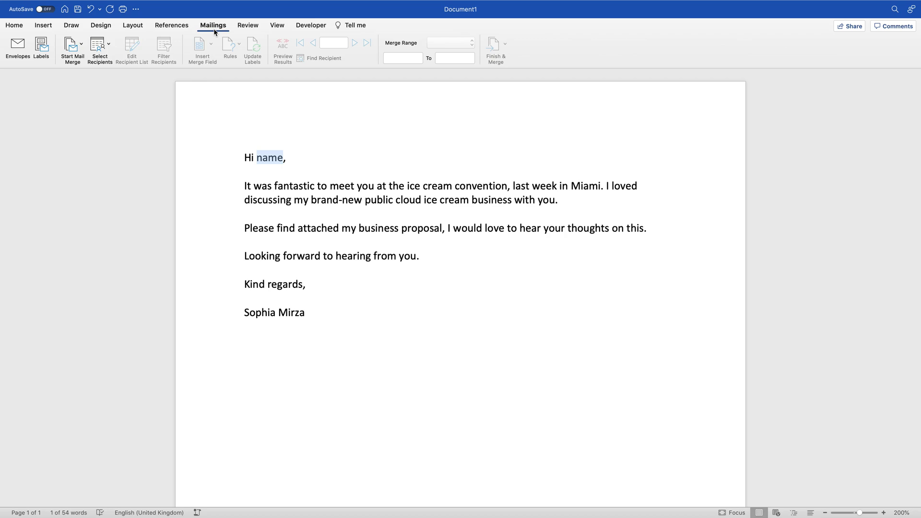
{"action": "left_click", "coordinate": [98, 45]}
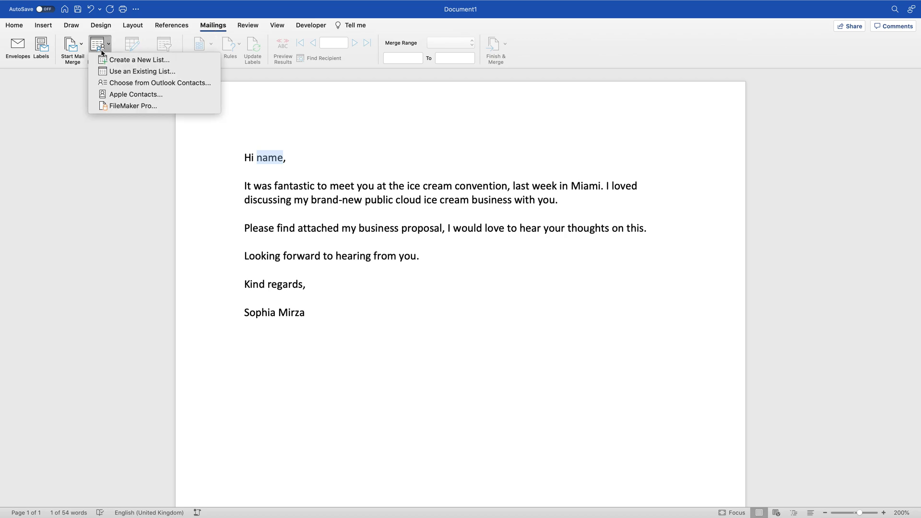
{"action": "left_click", "coordinate": [118, 60]}
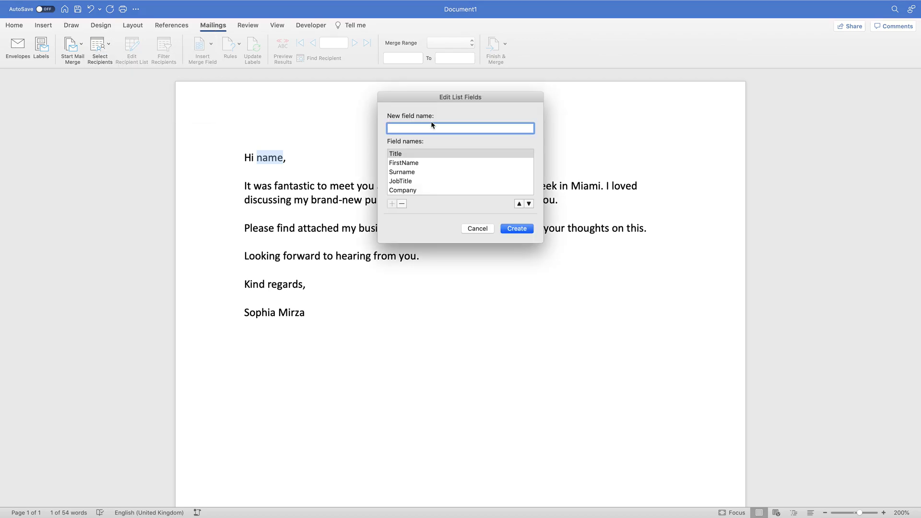
Step: Remove the JobTitle and Address2 fields from the new list's columns
{"action": "left_click", "coordinate": [409, 155]}
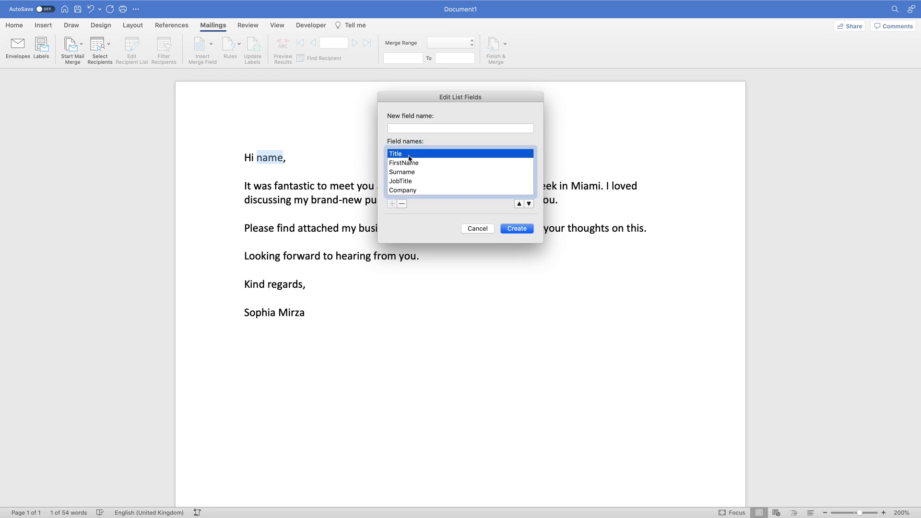
{"action": "left_click", "coordinate": [409, 164]}
{"action": "left_click", "coordinate": [406, 174]}
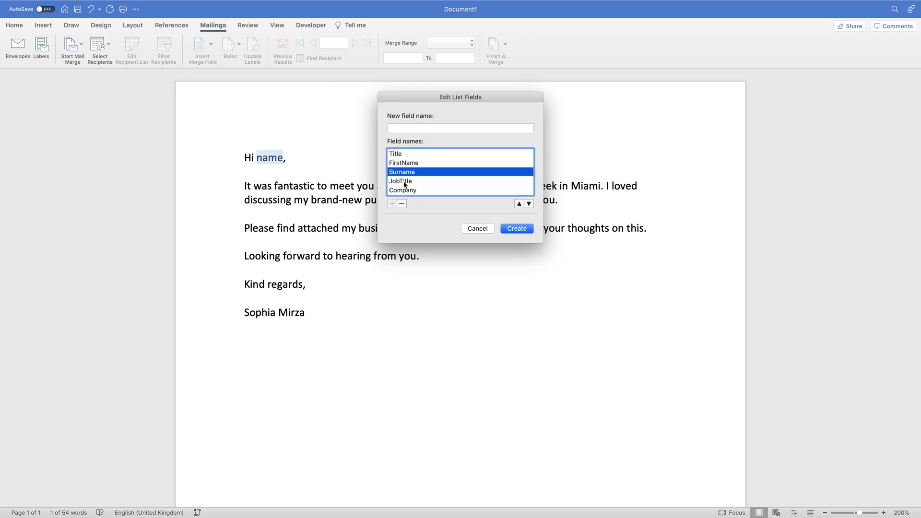
{"action": "left_click", "coordinate": [405, 184]}
{"action": "left_click", "coordinate": [402, 204]}
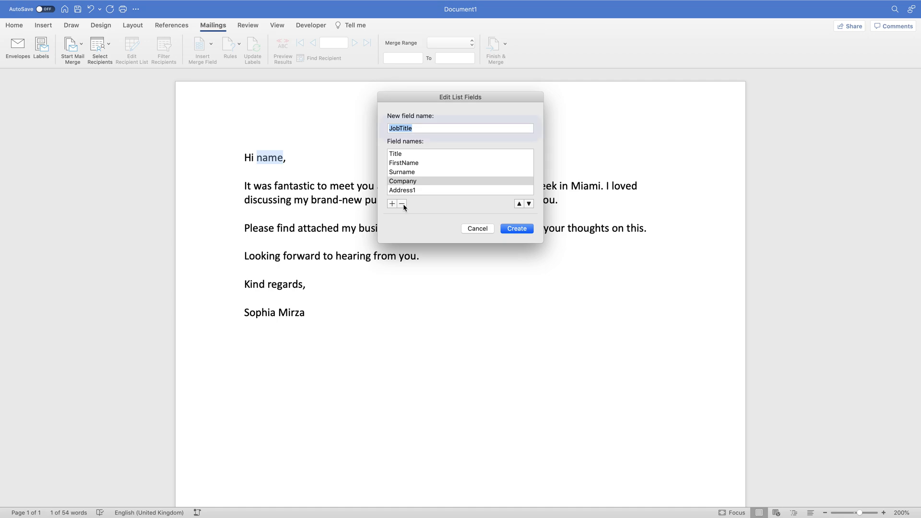
{"action": "left_click", "coordinate": [405, 182]}
{"action": "left_click", "coordinate": [405, 191]}
{"action": "scroll", "coordinate": [404, 192], "scroll_direction": "down", "scroll_amount": 3}
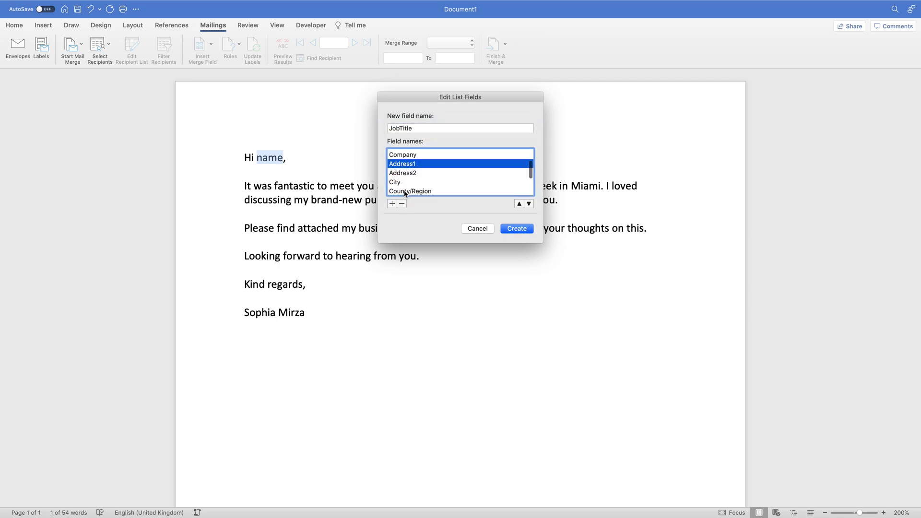
{"action": "left_click", "coordinate": [402, 174]}
{"action": "left_click", "coordinate": [403, 203]}
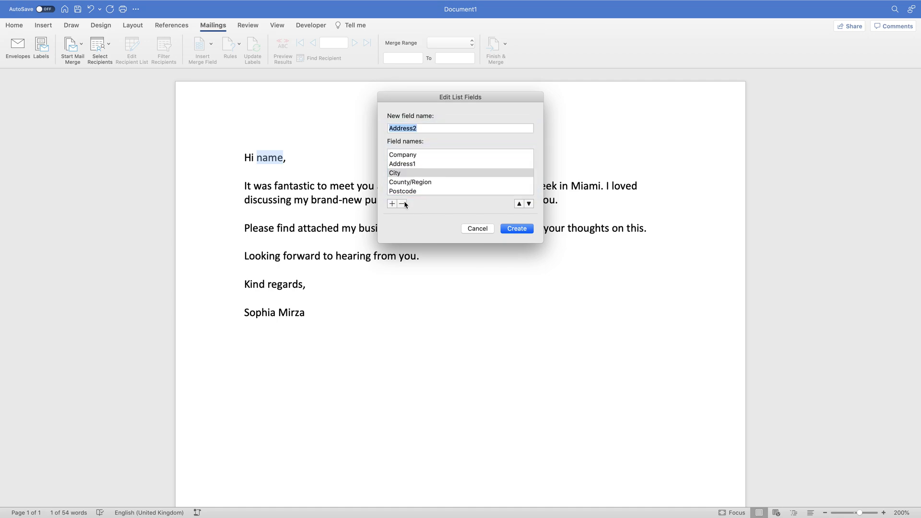
Step: Also remove the HomePhone, Country and WorkPhone fields
{"action": "scroll", "coordinate": [405, 184], "scroll_direction": "down", "scroll_amount": 3}
{"action": "left_click", "coordinate": [405, 181]}
{"action": "left_click", "coordinate": [403, 203]}
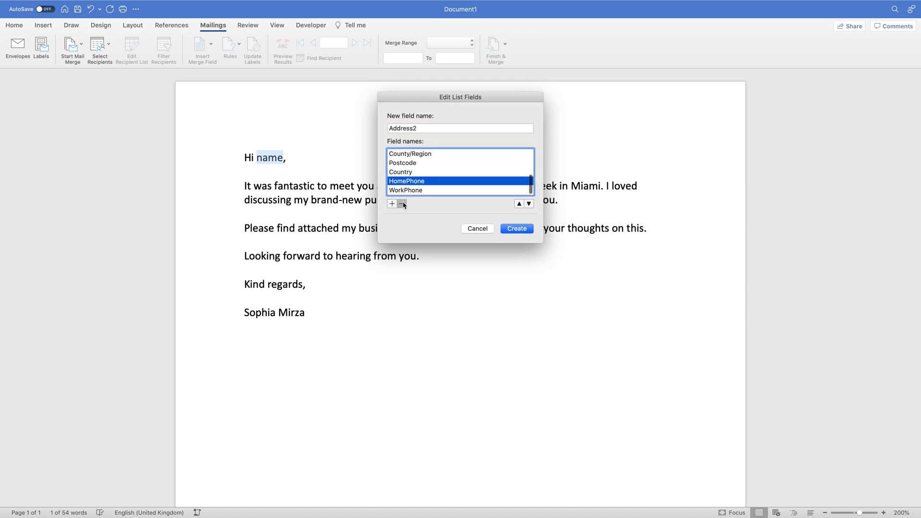
{"action": "left_click", "coordinate": [405, 182]}
{"action": "left_click", "coordinate": [404, 203]}
{"action": "scroll", "coordinate": [403, 192], "scroll_direction": "down", "scroll_amount": 2}
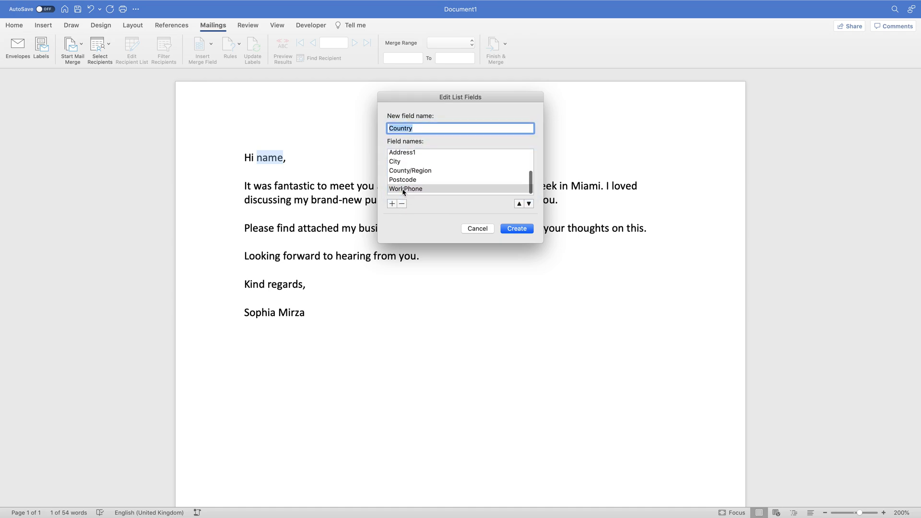
{"action": "left_click", "coordinate": [404, 190]}
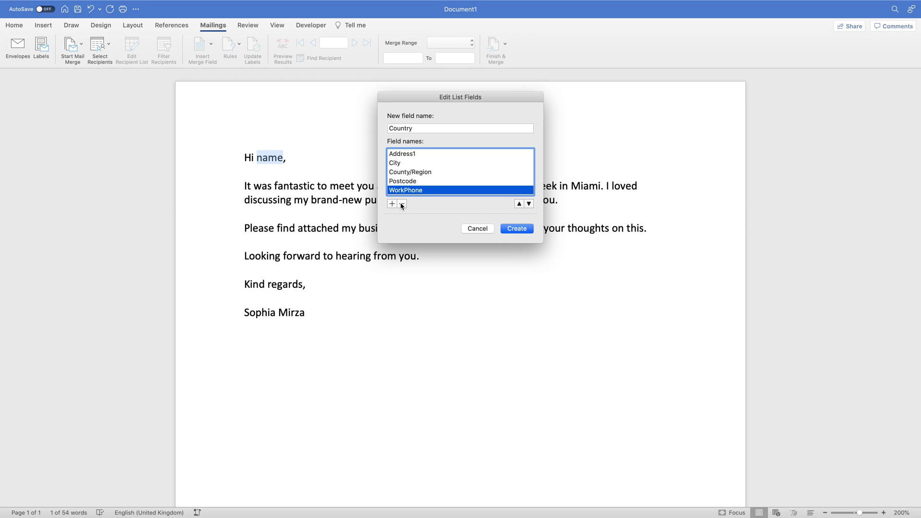
{"action": "left_click", "coordinate": [402, 204]}
{"action": "scroll", "coordinate": [408, 166], "scroll_direction": "up", "scroll_amount": 3}
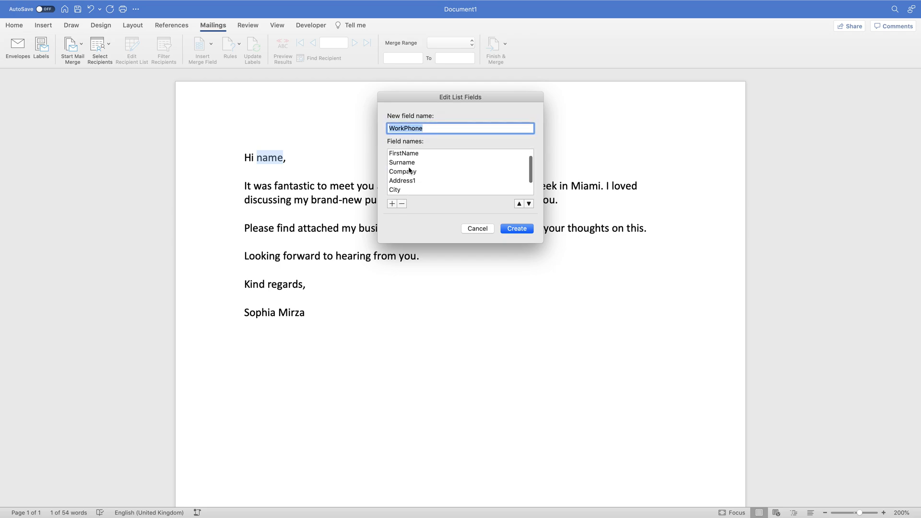
{"action": "scroll", "coordinate": [407, 166], "scroll_direction": "down", "scroll_amount": 3}
Step: Create the list with the remaining fields and save it as potential_clients
{"action": "left_click", "coordinate": [522, 231]}
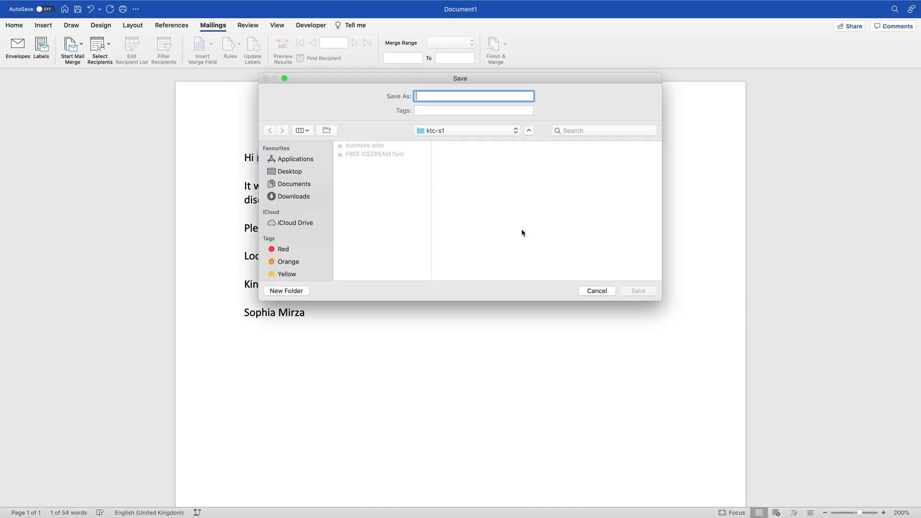
{"action": "type", "text": "clien"}
{"action": "key", "text": "BackSpace"}
{"action": "key", "text": "BackSpace"}
{"action": "key", "text": "BackSpace"}
{"action": "key", "text": "BackSpace"}
{"action": "type", "text": "p"}
{"action": "key", "text": "Left"}
{"action": "key", "text": "BackSpace"}
{"action": "type", "text": "oten"}
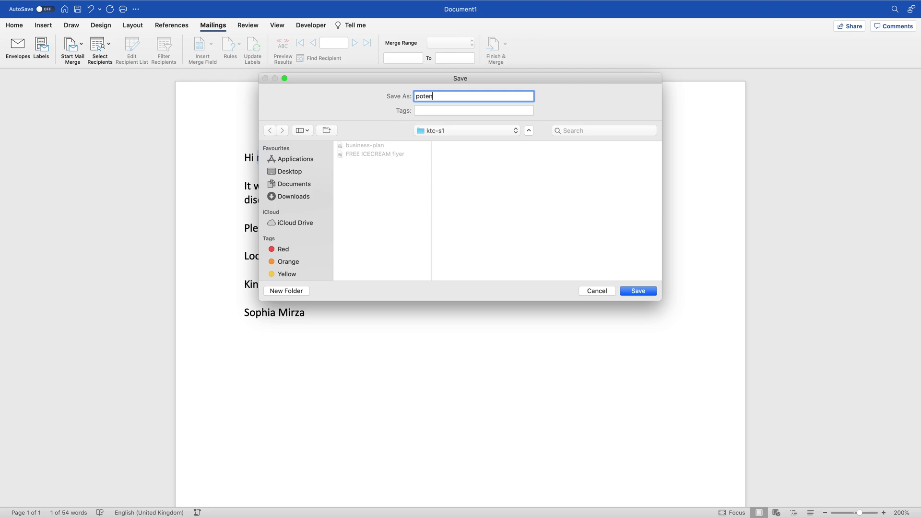
{"action": "type", "text": "tial_clients"}
{"action": "left_click", "coordinate": [632, 292]}
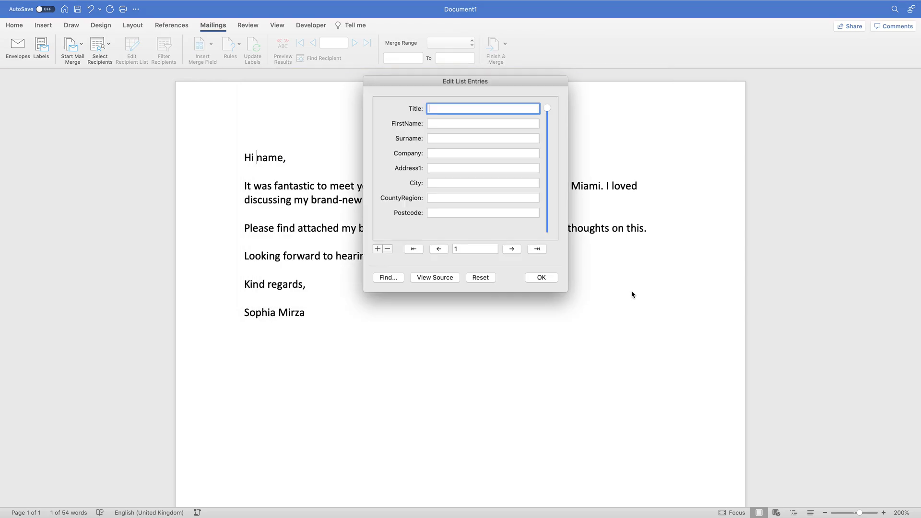
Step: Enter the first recipient's title Mr, first name, surname and company SweetsAllDay
{"action": "type", "text": "Mr"}
{"action": "left_click", "coordinate": [442, 123]}
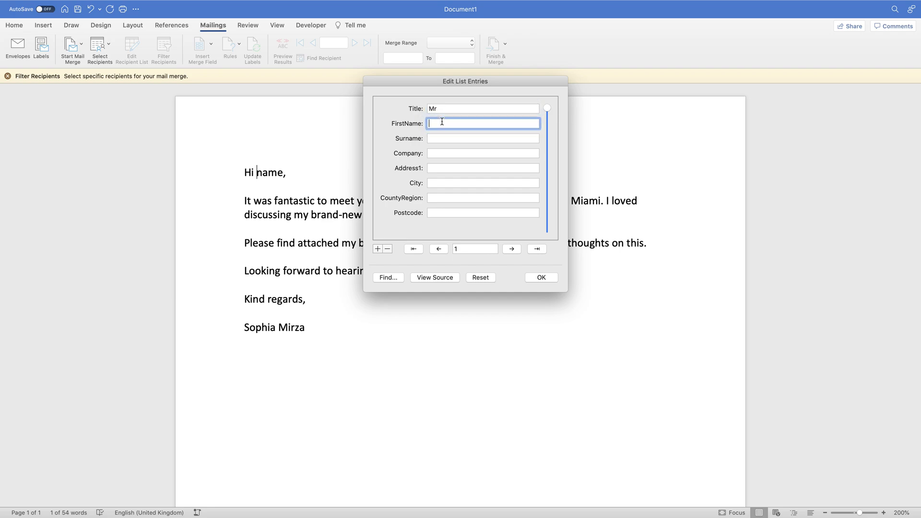
{"action": "left_click", "coordinate": [445, 141]}
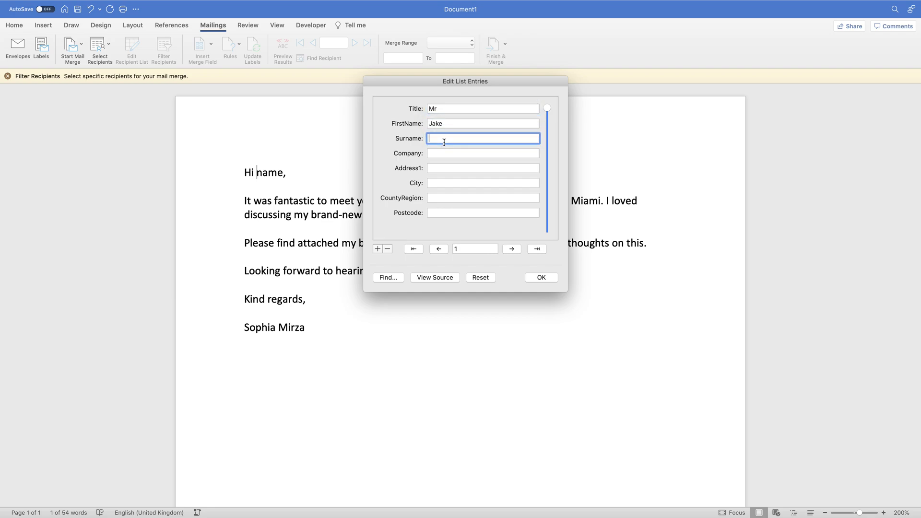
{"action": "left_click", "coordinate": [449, 154]}
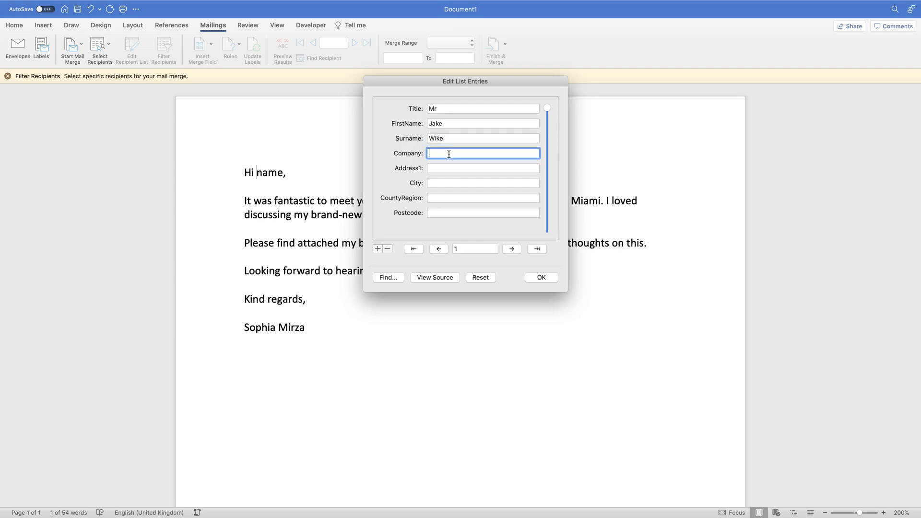
{"action": "type", "text": "SweetsAllDat"}
{"action": "key", "text": "BackSpace"}
{"action": "type", "text": "y"}
Step: Fill in the first recipient's street address, city, county and postcode
{"action": "left_click", "coordinate": [448, 167]}
{"action": "type", "text": "12 Swee"}
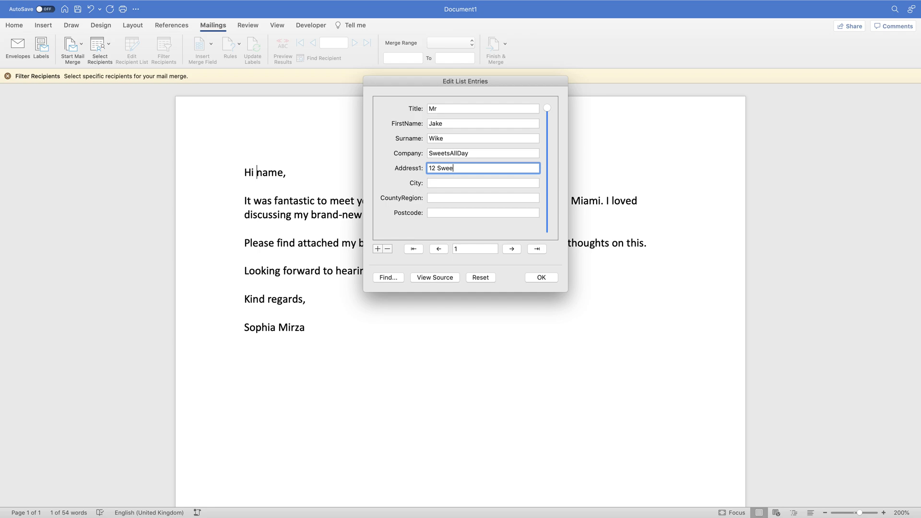
{"action": "type", "text": "t Lane"}
{"action": "key", "text": "Tab"}
{"action": "type", "text": "Manchhes"}
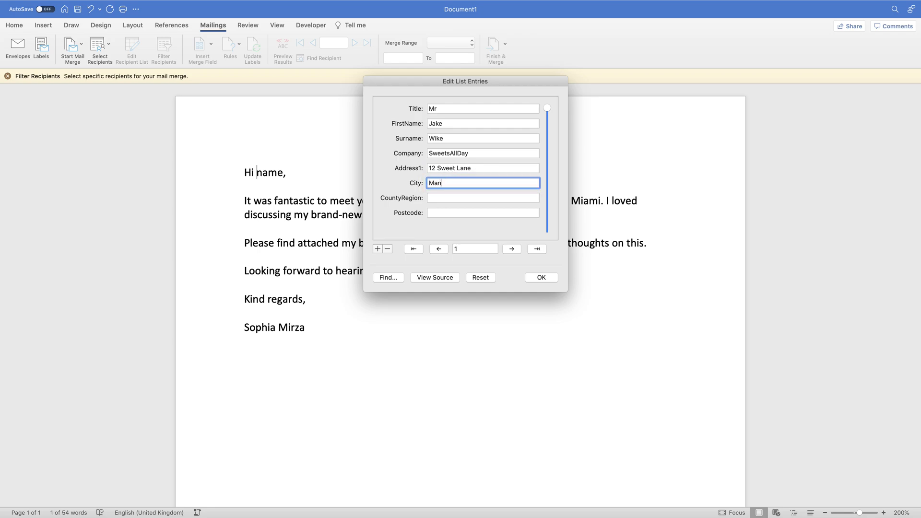
{"action": "key", "text": "BackSpace"}
{"action": "key", "text": "BackSpace"}
{"action": "type", "text": "ster"}
{"action": "left_click", "coordinate": [450, 198]}
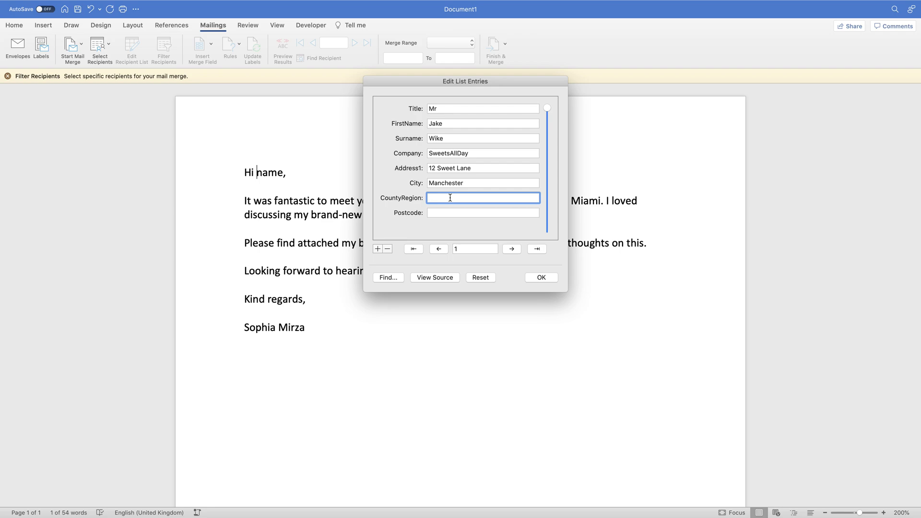
{"action": "type", "text": "Greater Manchster"}
{"action": "left_click", "coordinate": [456, 215]}
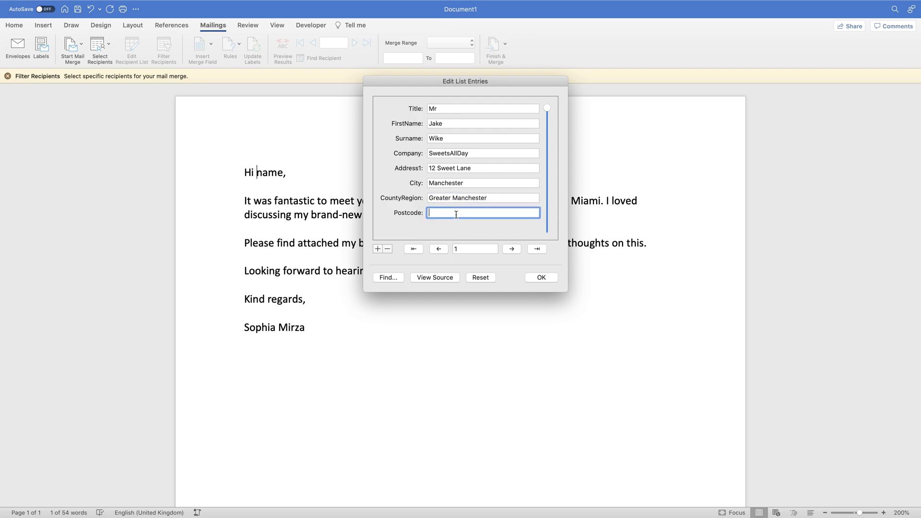
{"action": "type", "text": "M1 2AE"}
Step: Add a second recipient with title Ms, first name, surname and company Chocolatey
{"action": "left_click", "coordinate": [378, 249]}
{"action": "type", "text": "Ms"}
{"action": "left_click", "coordinate": [464, 124]}
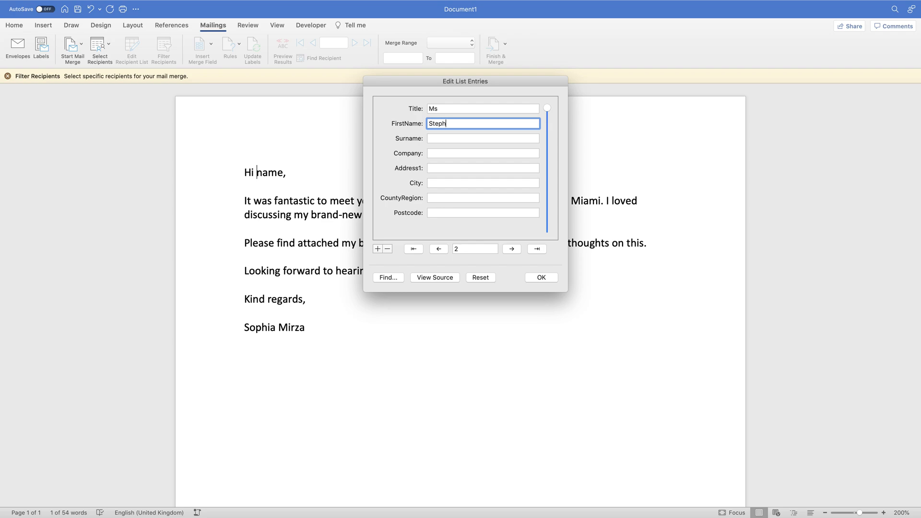
{"action": "left_click", "coordinate": [456, 137]}
{"action": "left_click", "coordinate": [445, 154]}
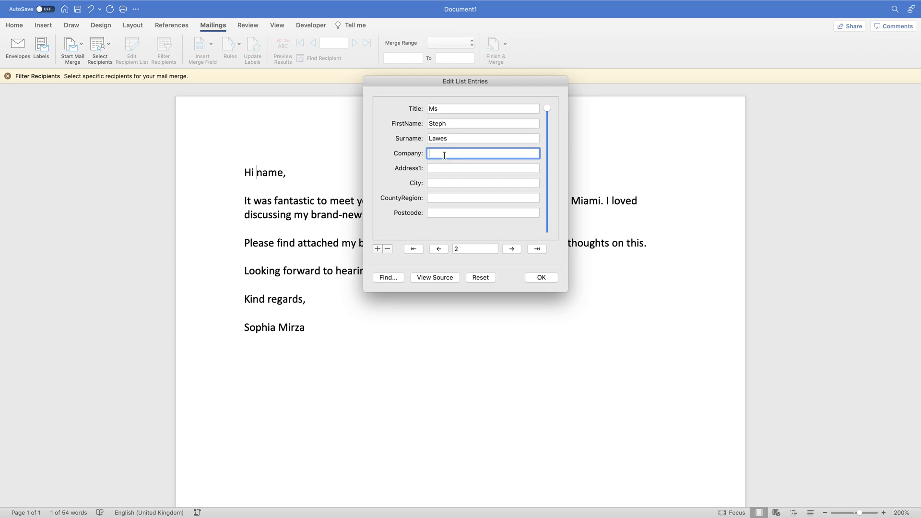
{"action": "type", "text": "Chocolatey"}
Step: Fill in the second recipient's street address, city, county and postcode
{"action": "left_click", "coordinate": [442, 168]}
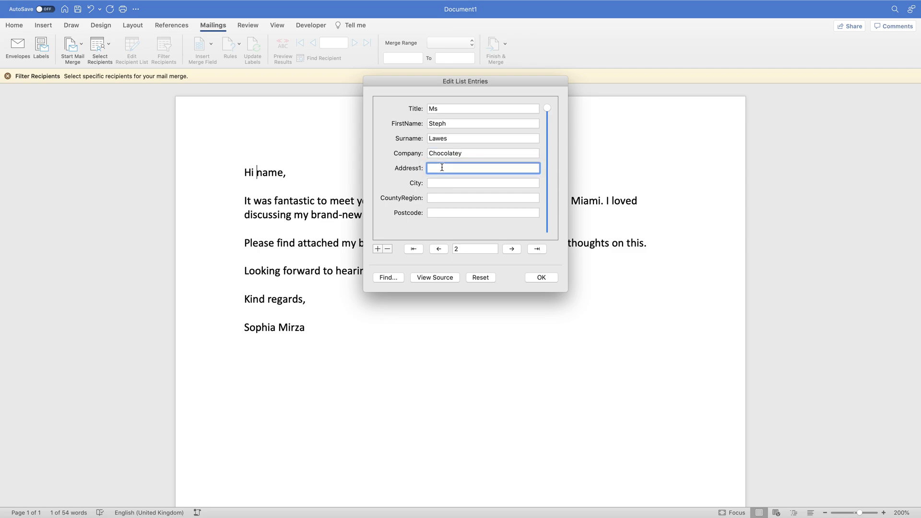
{"action": "type", "text": "34 Chocolate Ave"}
{"action": "left_click", "coordinate": [435, 184]}
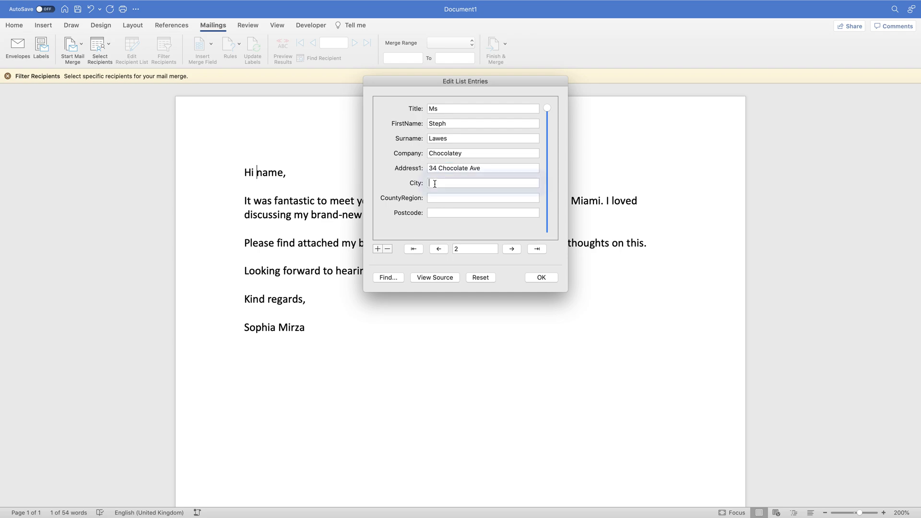
{"action": "type", "text": "T"}
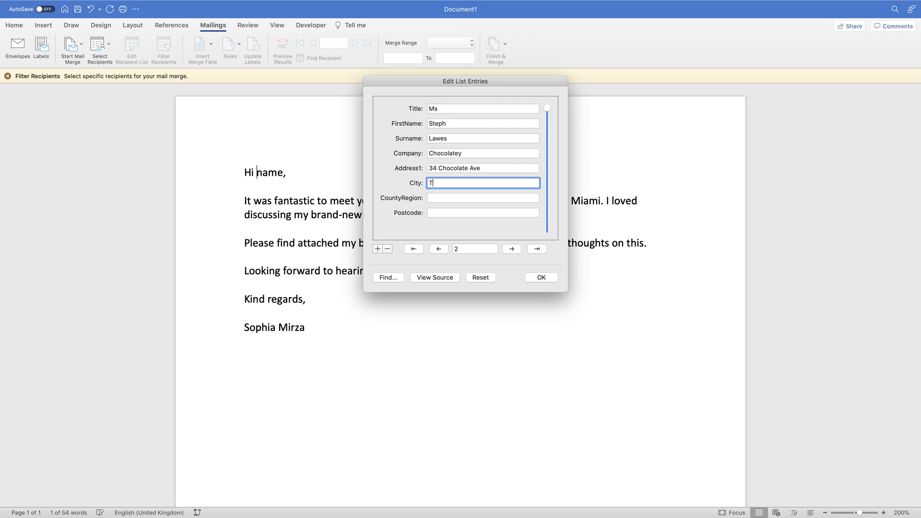
{"action": "type", "text": "ow Law"}
{"action": "key", "text": "Tab"}
{"action": "type", "text": "Countr"}
{"action": "key", "text": "BackSpace"}
{"action": "type", "text": "y D"}
{"action": "key", "text": "BackSpace"}
{"action": "type", "text": "Ddu"}
{"action": "key", "text": "BackSpace"}
{"action": "key", "text": "BackSpace"}
{"action": "type", "text": "urham"}
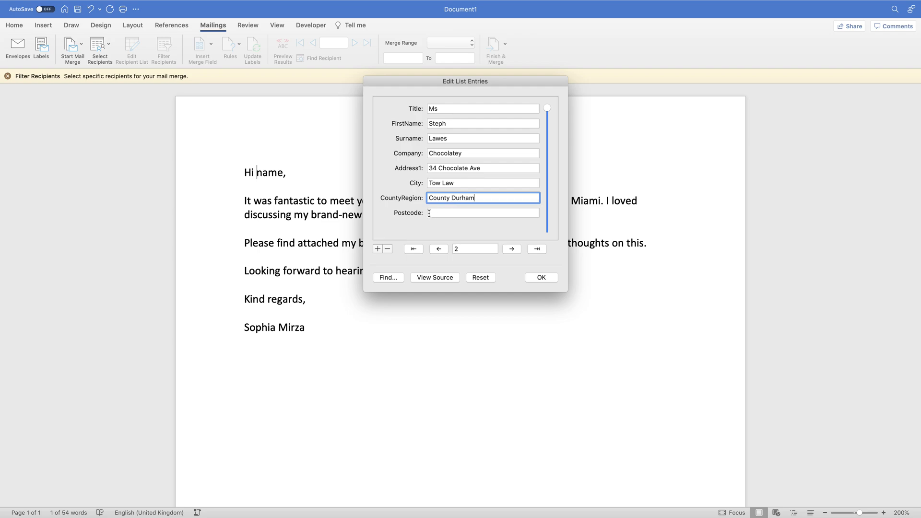
{"action": "left_click", "coordinate": [430, 213]}
{"action": "type", "text": "DL13 4JT"}
Step: Add a third recipient with title Dr, first name, surname and company Cookie4Eva
{"action": "left_click", "coordinate": [378, 249]}
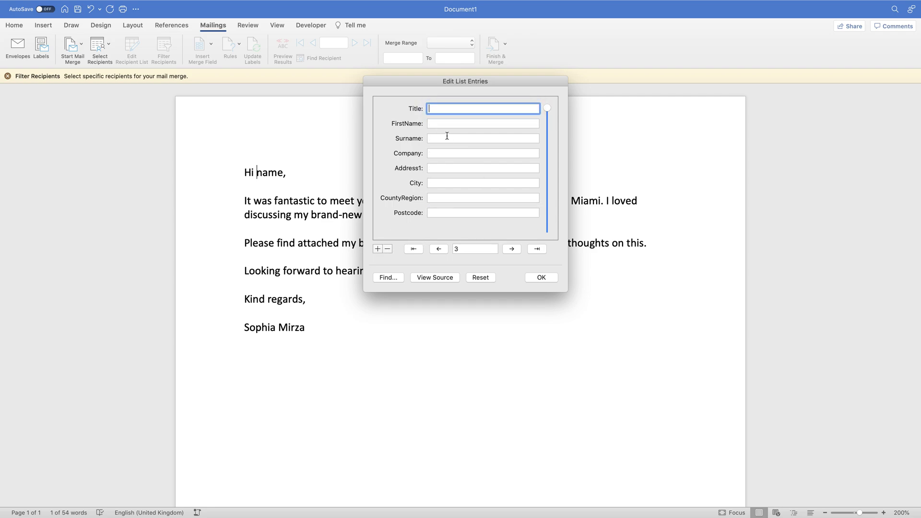
{"action": "type", "text": "DD"}
{"action": "key", "text": "BackSpace"}
{"action": "type", "text": "r"}
{"action": "key", "text": "Tab"}
{"action": "type", "text": "C"}
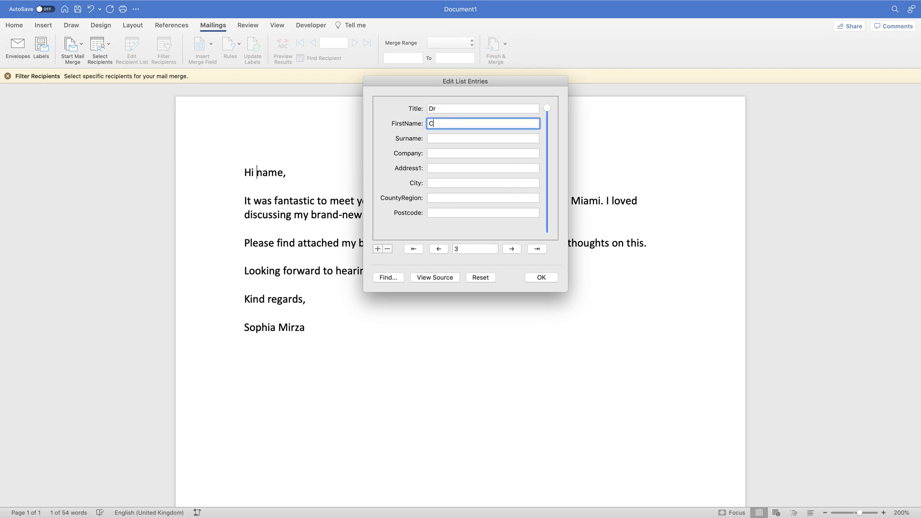
{"action": "type", "text": "ookie"}
{"action": "left_click", "coordinate": [449, 140]}
{"action": "type", "text": "Mun"}
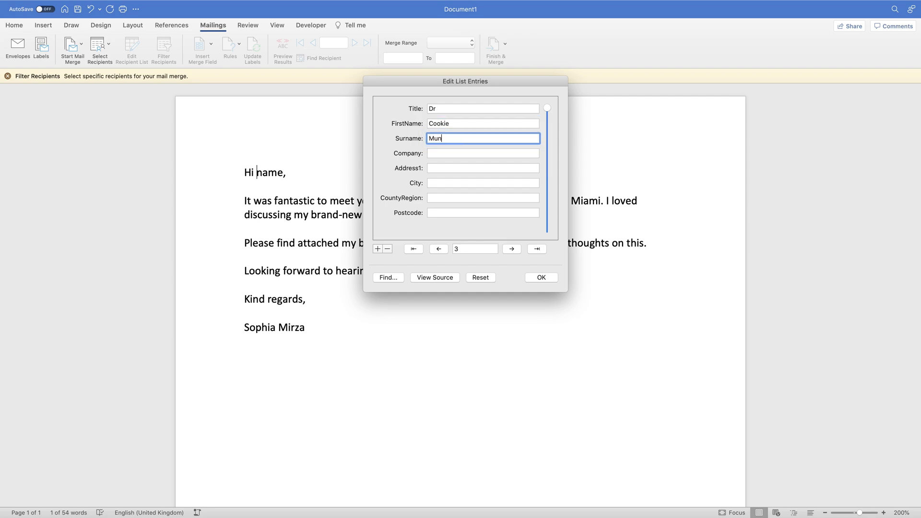
{"action": "type", "text": "ster"}
{"action": "left_click", "coordinate": [439, 154]}
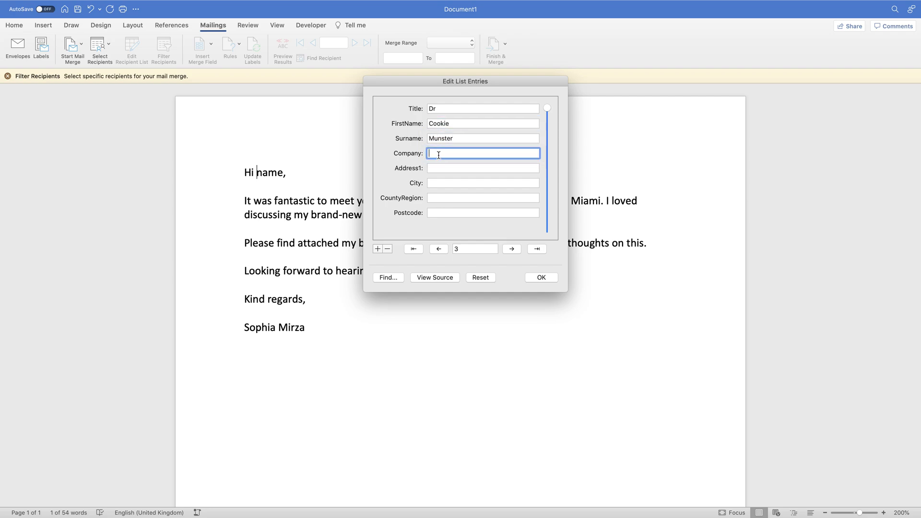
{"action": "type", "text": "Cookie4Eva"}
Step: Fill in the third recipient's street, city, county and postcode, then save the list
{"action": "left_click", "coordinate": [434, 168]}
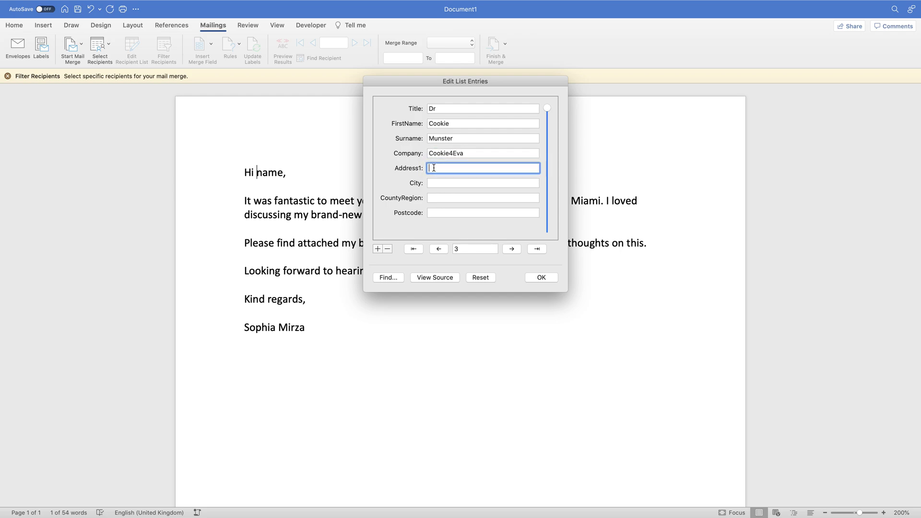
{"action": "type", "text": "45 Cookie Street"}
{"action": "left_click", "coordinate": [434, 182]}
{"action": "type", "text": "Leedsd"}
{"action": "left_click", "coordinate": [438, 195]}
{"action": "left_click", "coordinate": [458, 185]}
{"action": "key", "text": "BackSpace"}
{"action": "left_click", "coordinate": [455, 196]}
{"action": "type", "text": "West Yorkshire"}
{"action": "left_click", "coordinate": [452, 213]}
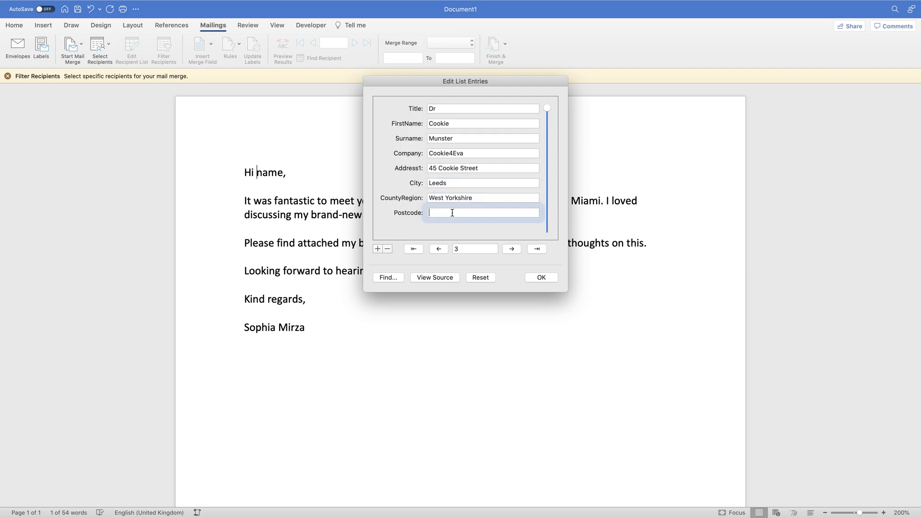
{"action": "type", "text": "LS1 4JT"}
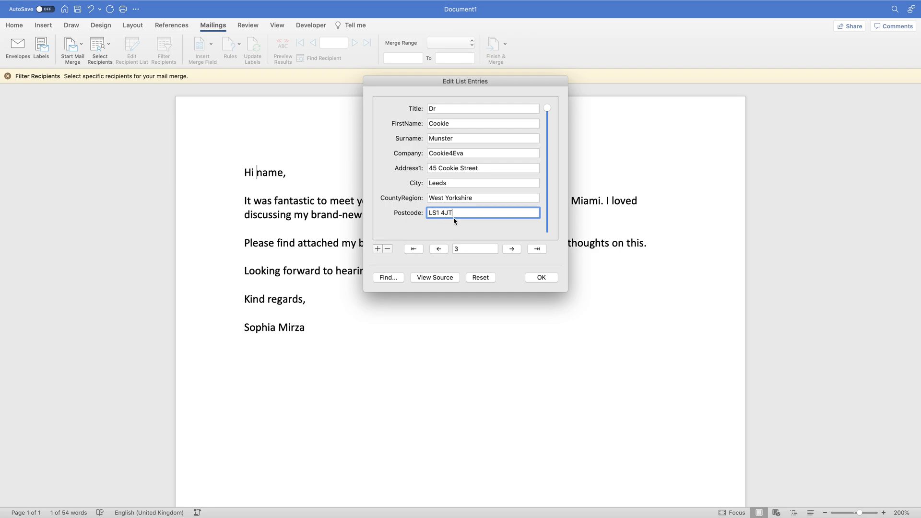
{"action": "left_click", "coordinate": [536, 277]}
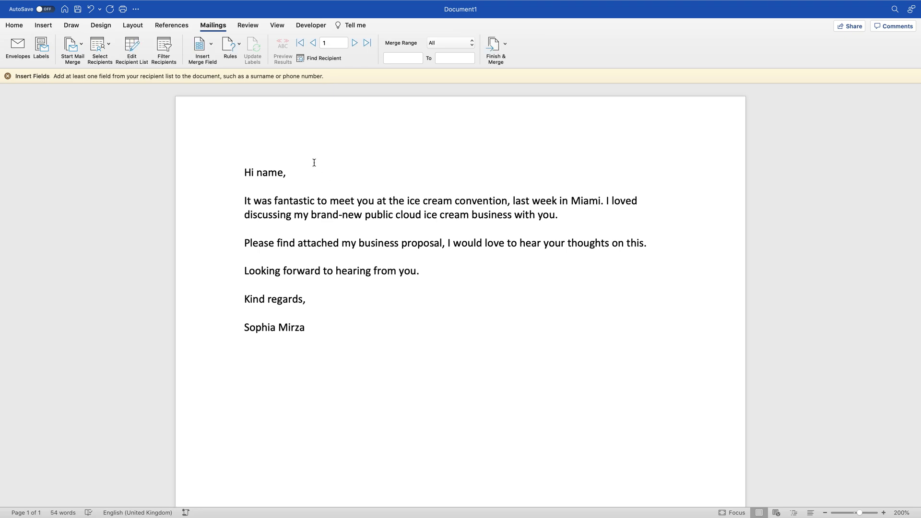
Step: Add a blank line above the greeting and insert the Title merge field
{"action": "left_click", "coordinate": [199, 48]}
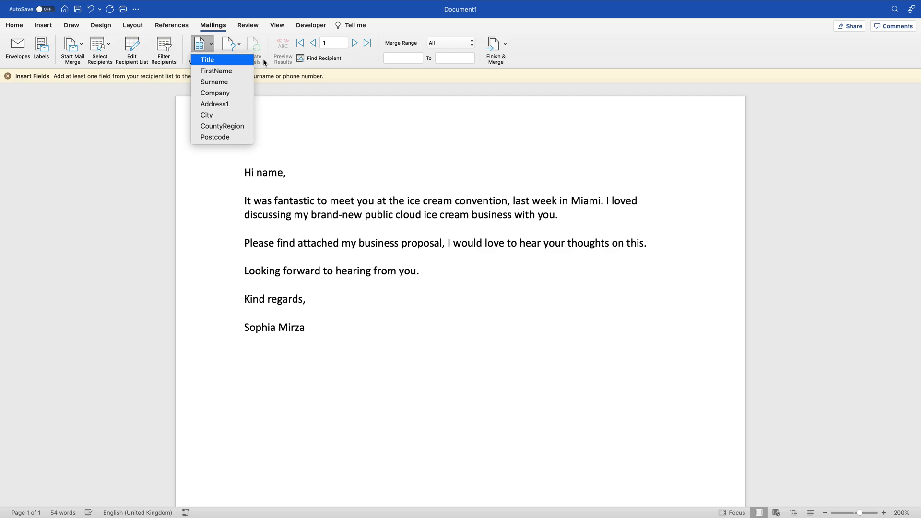
{"action": "left_click", "coordinate": [292, 135]}
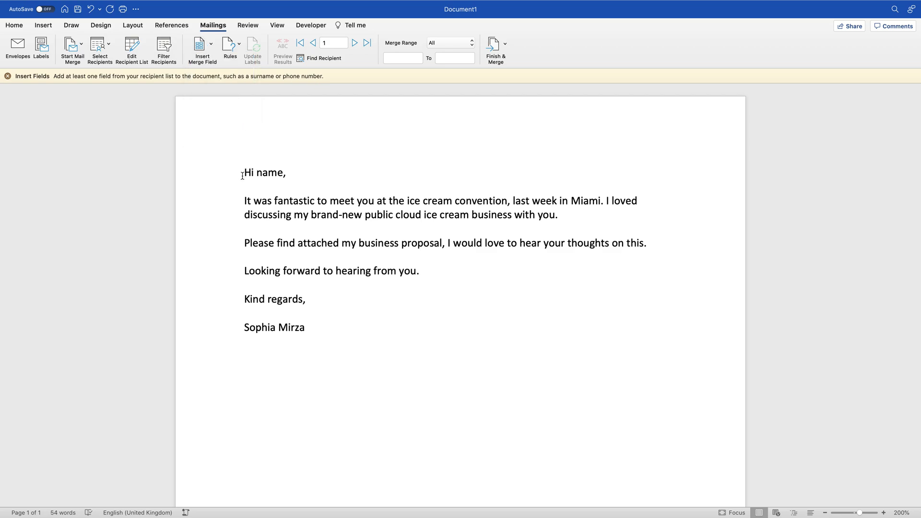
{"action": "key", "text": "Return"}
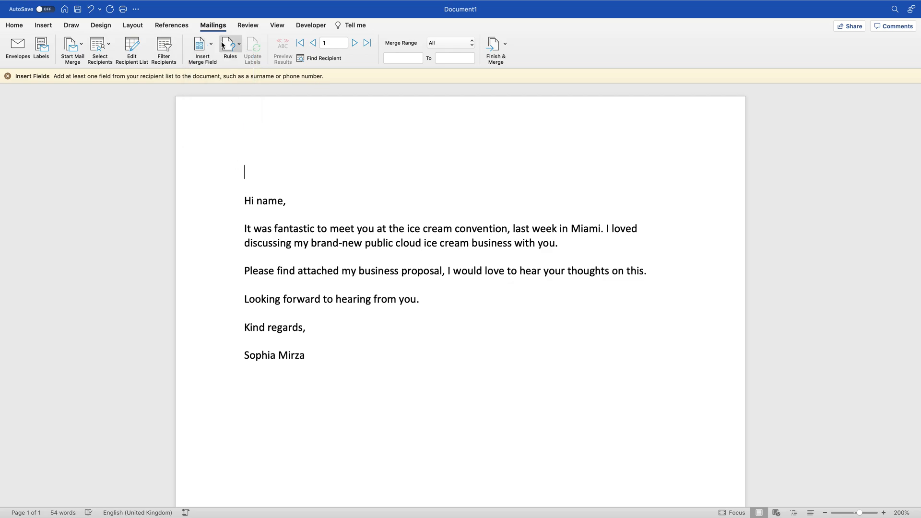
{"action": "left_click", "coordinate": [199, 48]}
{"action": "left_click", "coordinate": [211, 61]}
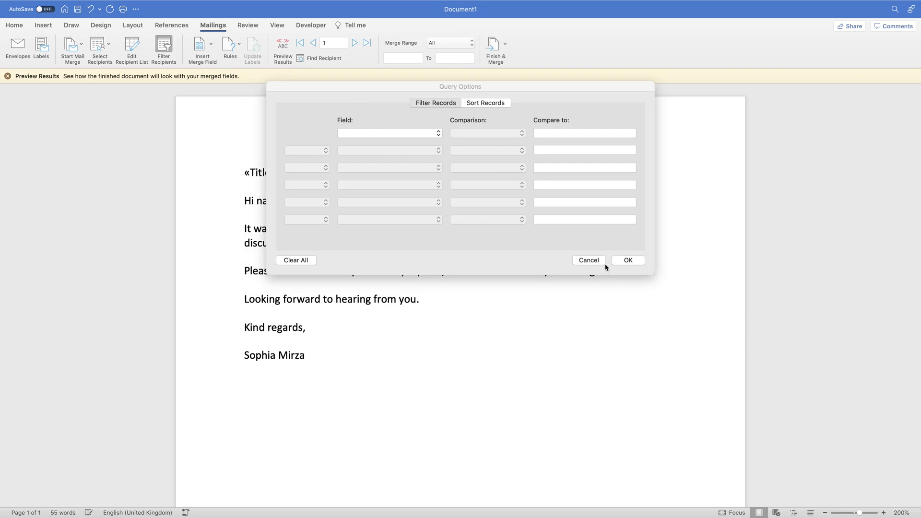
{"action": "left_click", "coordinate": [599, 261]}
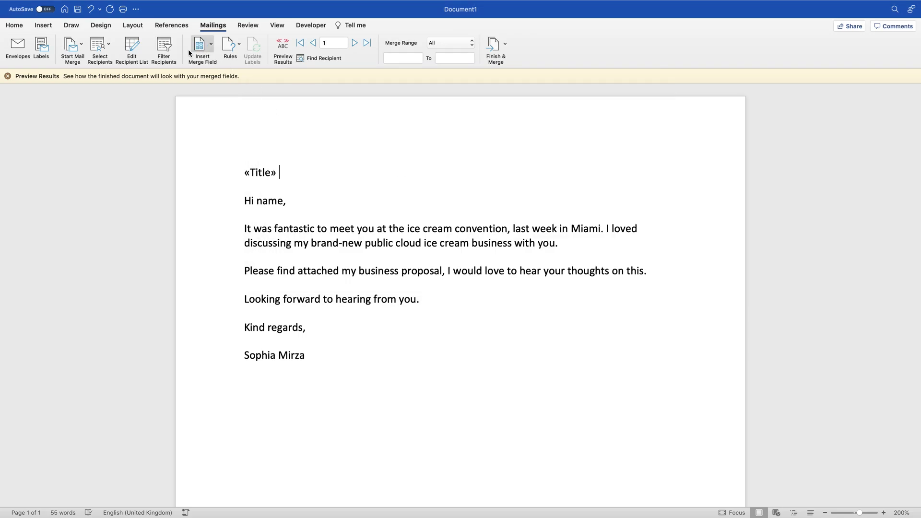
Step: Insert the FirstName and Surname fields after Title, ending the line with a comma
{"action": "left_click", "coordinate": [203, 47]}
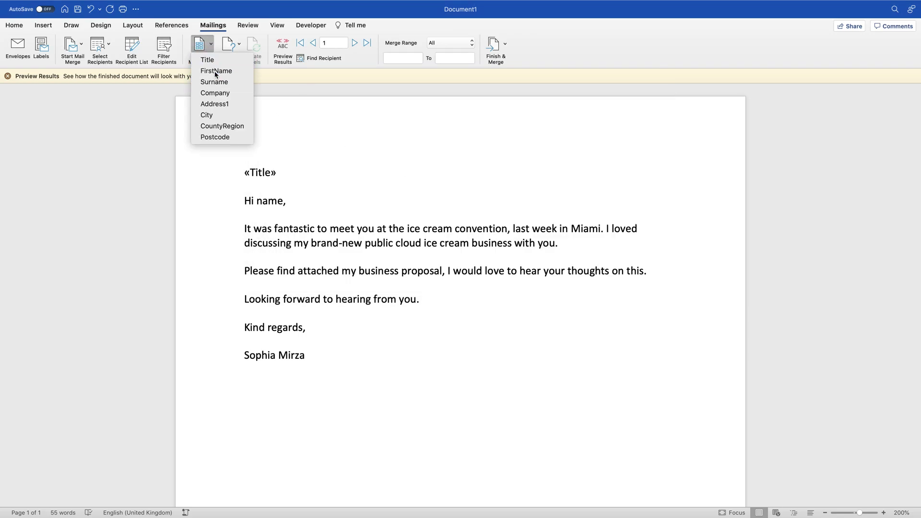
{"action": "left_click", "coordinate": [214, 71]}
{"action": "left_click", "coordinate": [203, 48]}
{"action": "left_click", "coordinate": [216, 83]}
{"action": "type", "text": "."}
{"action": "key", "text": "Return"}
{"action": "key", "text": "BackSpace"}
{"action": "key", "text": "BackSpace"}
{"action": "type", "text": ","}
{"action": "key", "text": "Return"}
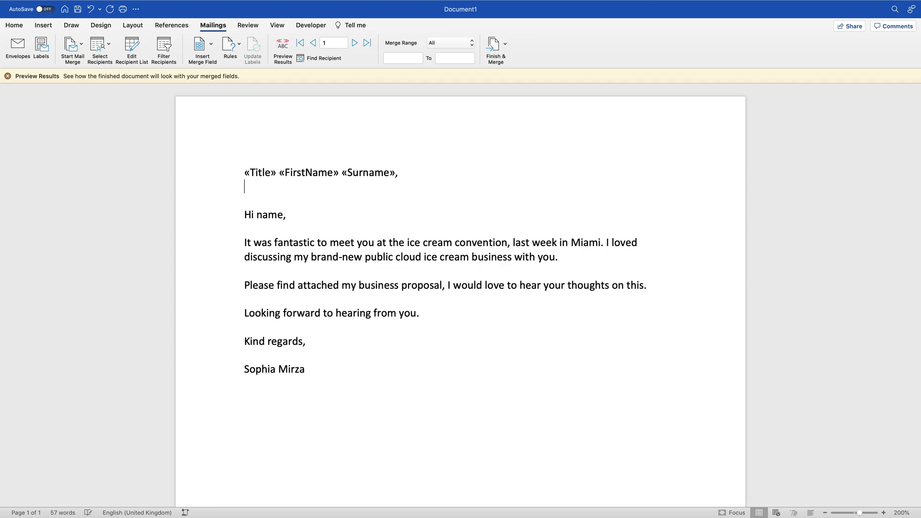
Step: Add the Company and Address1 fields on their own comma-terminated lines
{"action": "left_click", "coordinate": [207, 48]}
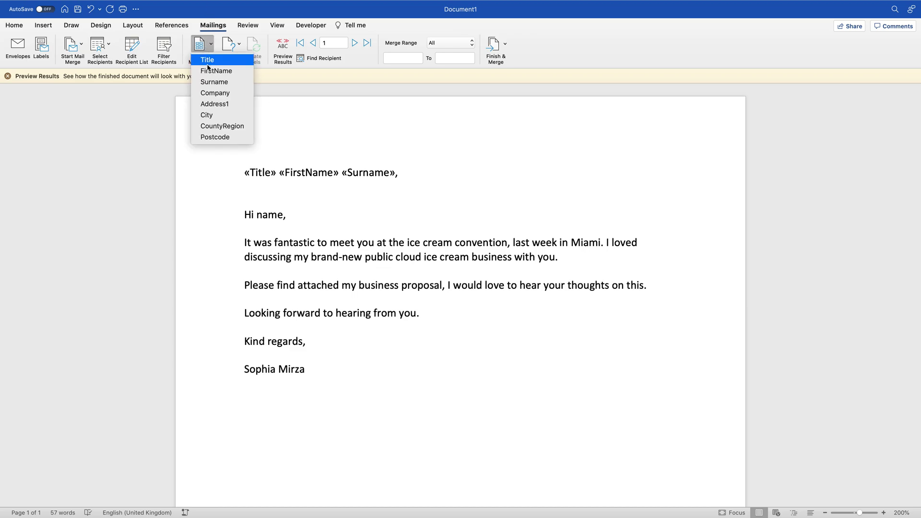
{"action": "left_click", "coordinate": [213, 92]}
{"action": "type", "text": ","}
{"action": "key", "text": "Return"}
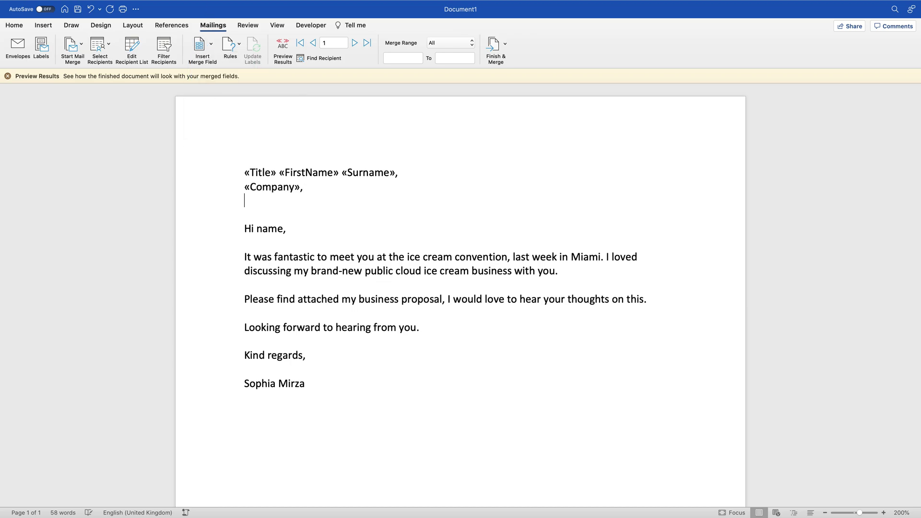
{"action": "left_click", "coordinate": [200, 45]}
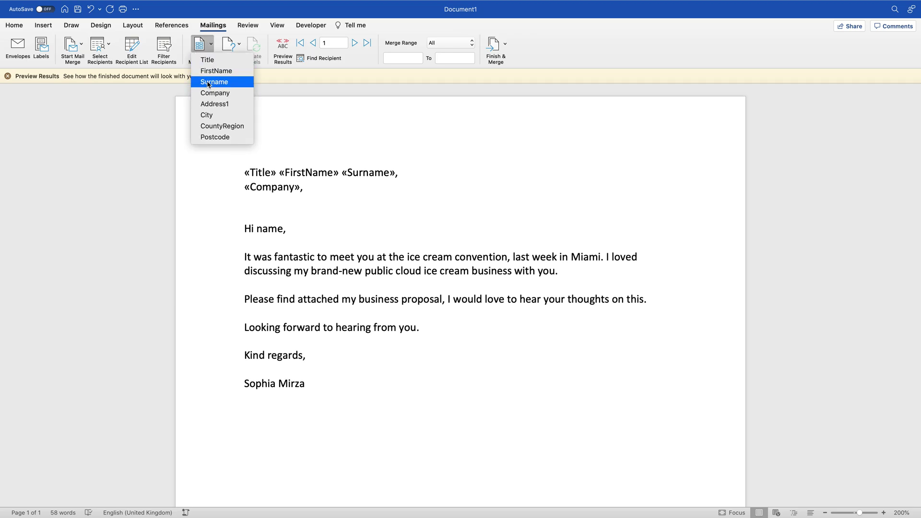
{"action": "left_click", "coordinate": [208, 104]}
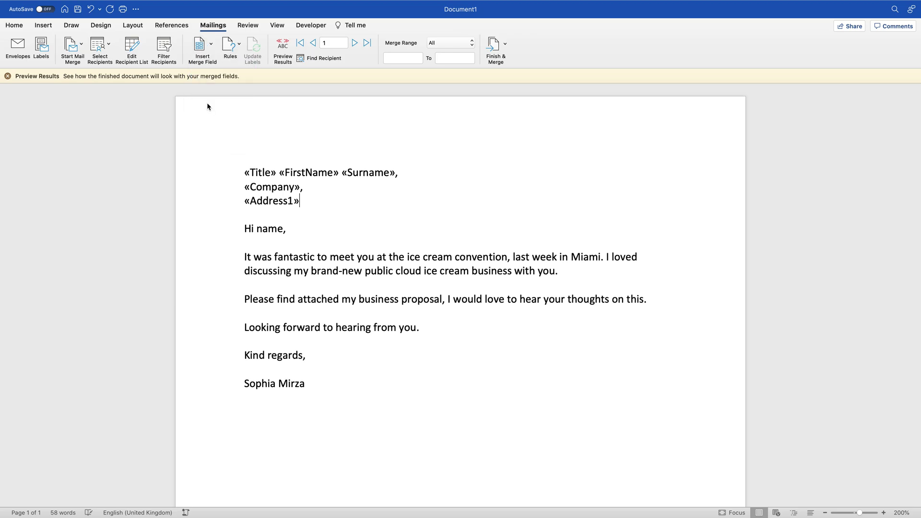
{"action": "type", "text": ","}
{"action": "key", "text": "Return"}
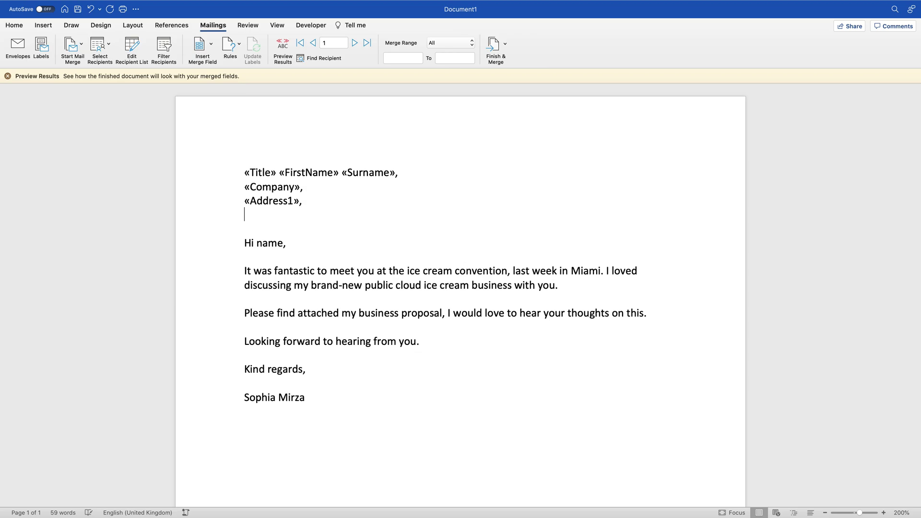
Step: Insert the City, CountyRegion and Postcode fields on separate lines, separated by commas
{"action": "left_click", "coordinate": [193, 46]}
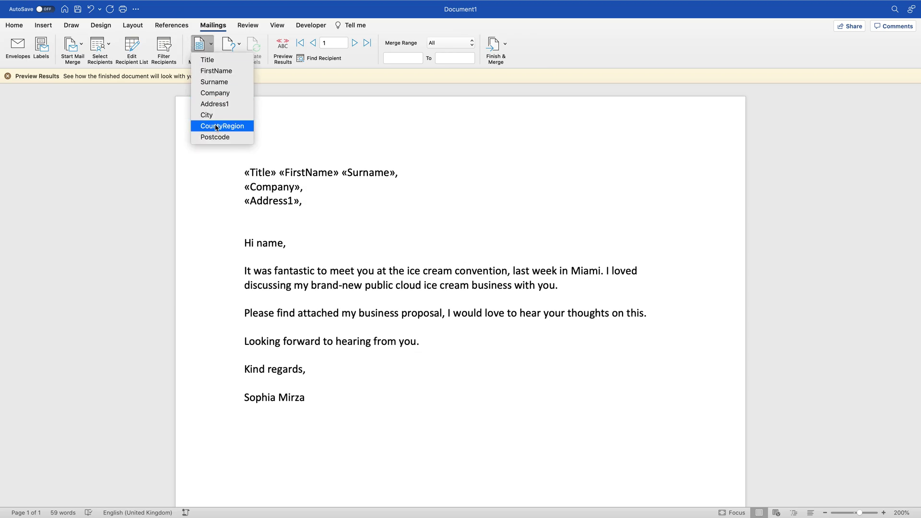
{"action": "left_click", "coordinate": [214, 118]}
{"action": "type", "text": ","}
{"action": "key", "text": "Return"}
{"action": "left_click", "coordinate": [206, 46]}
{"action": "left_click", "coordinate": [213, 127]}
{"action": "type", "text": ","}
{"action": "key", "text": "Return"}
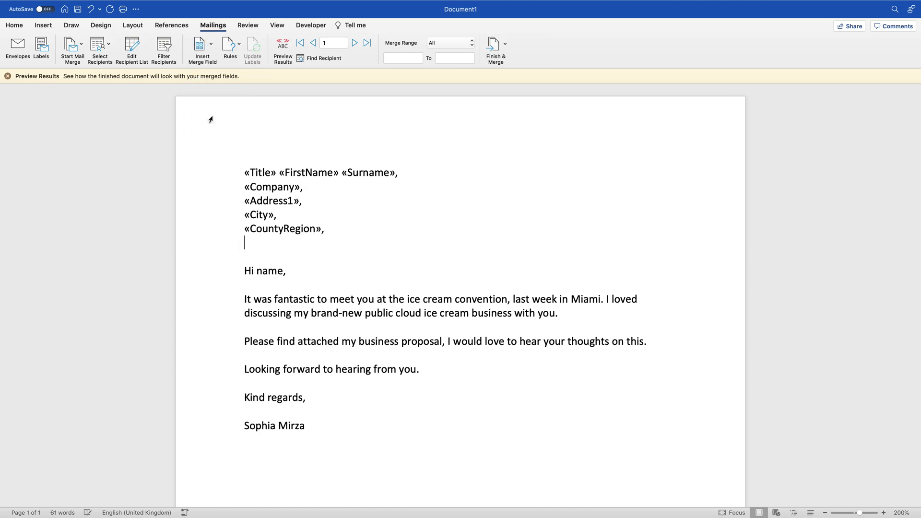
{"action": "left_click", "coordinate": [207, 46]}
{"action": "left_click", "coordinate": [210, 137]}
Step: Replace the placeholder 'name' in the greeting with the FirstName field
{"action": "double_click", "coordinate": [270, 271]}
{"action": "left_click", "coordinate": [206, 46]}
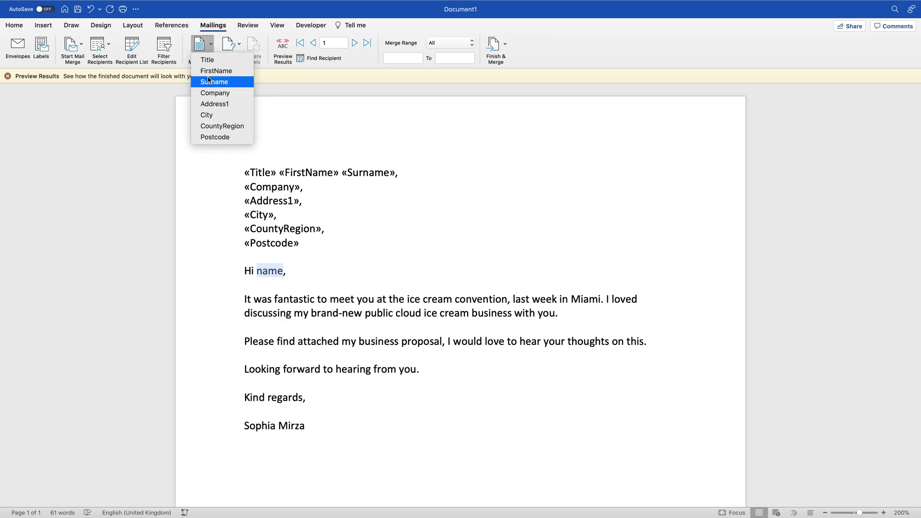
{"action": "left_click", "coordinate": [216, 71]}
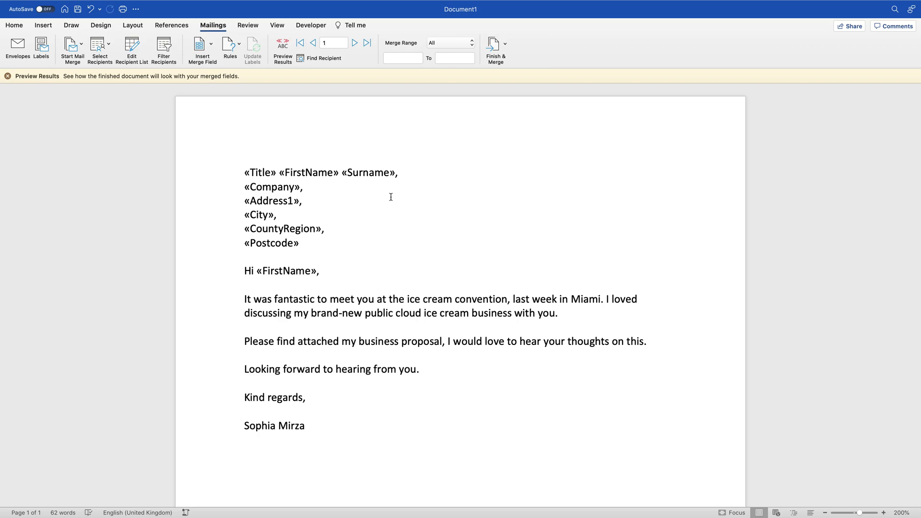
Step: Turn on merged-result preview and browse forward to record 3, then back to record 1
{"action": "left_click", "coordinate": [285, 47]}
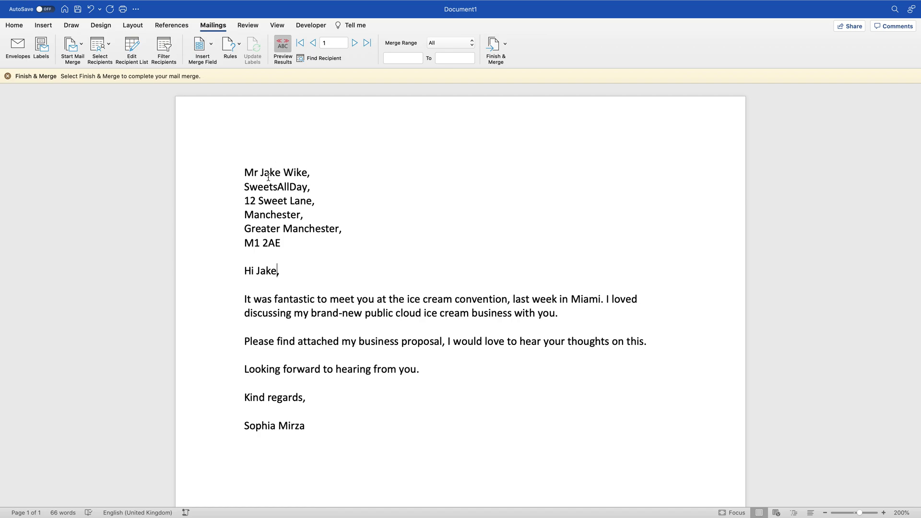
{"action": "left_click", "coordinate": [356, 43]}
{"action": "left_click", "coordinate": [355, 44]}
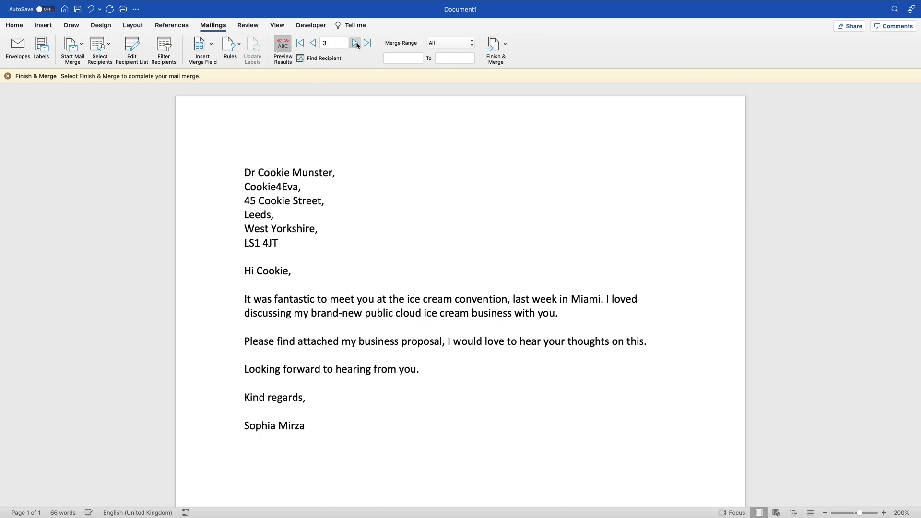
{"action": "left_click", "coordinate": [314, 44]}
{"action": "left_click", "coordinate": [313, 44]}
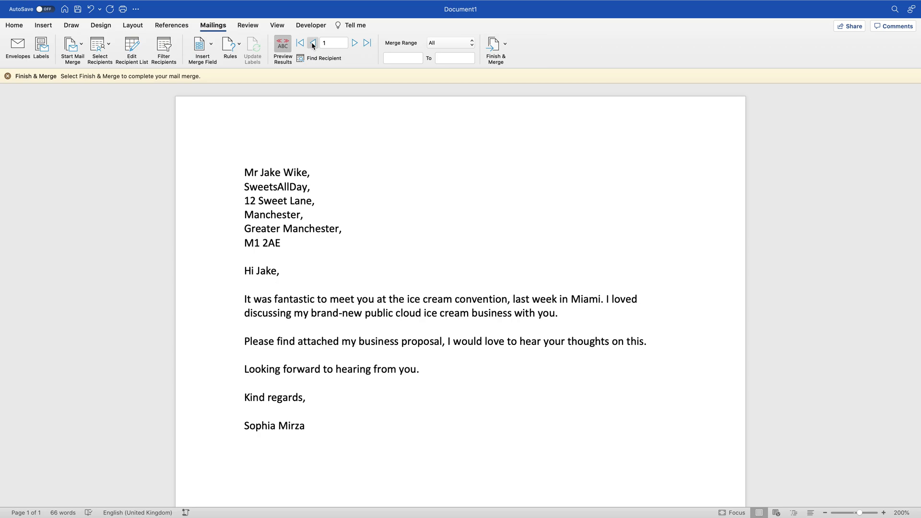
Step: Look at the recipient and finish-merge options without choosing, then advance to record 3
{"action": "left_click", "coordinate": [100, 53]}
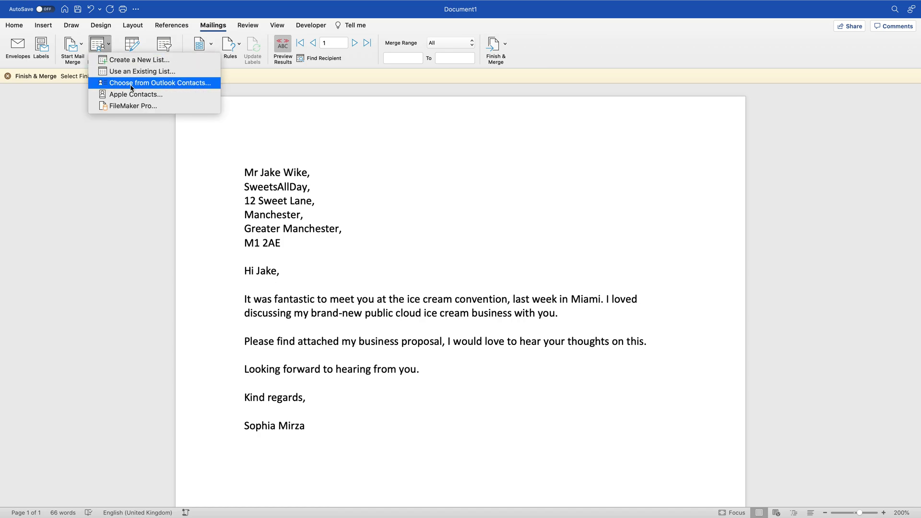
{"action": "left_click", "coordinate": [315, 131]}
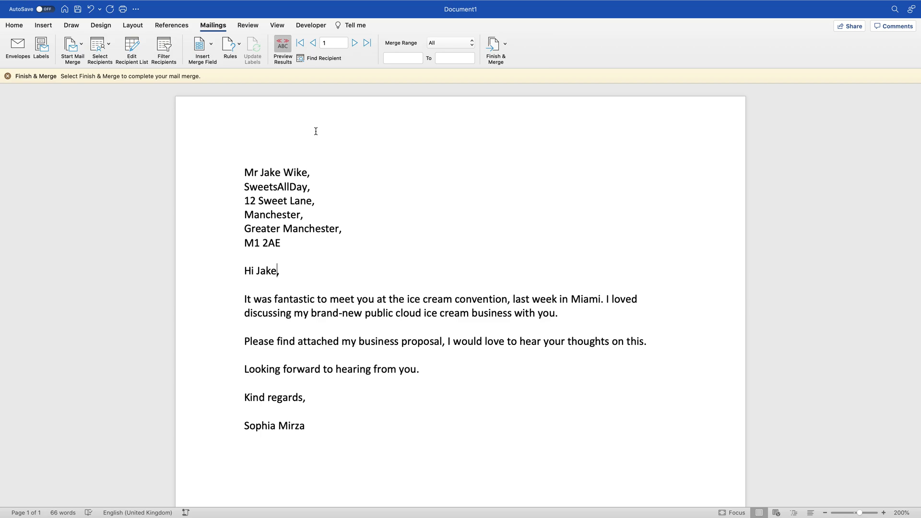
{"action": "left_click", "coordinate": [499, 43]}
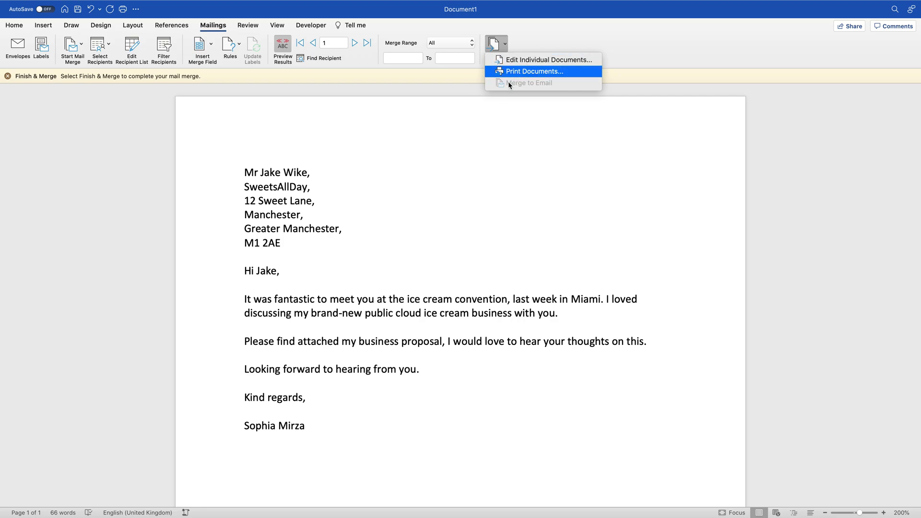
{"action": "left_click", "coordinate": [465, 187]}
{"action": "left_click", "coordinate": [358, 42]}
{"action": "left_click", "coordinate": [357, 42]}
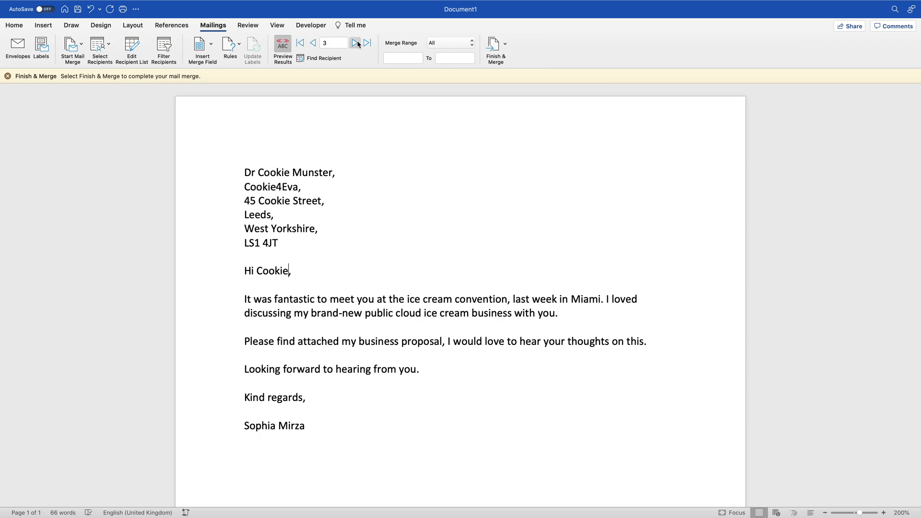
Step: Select the letter text from 'Hi' to 'Kind regards,' and translate the selection
{"action": "left_click_drag", "start_coordinate": [244, 299], "coordinate": [318, 406]}
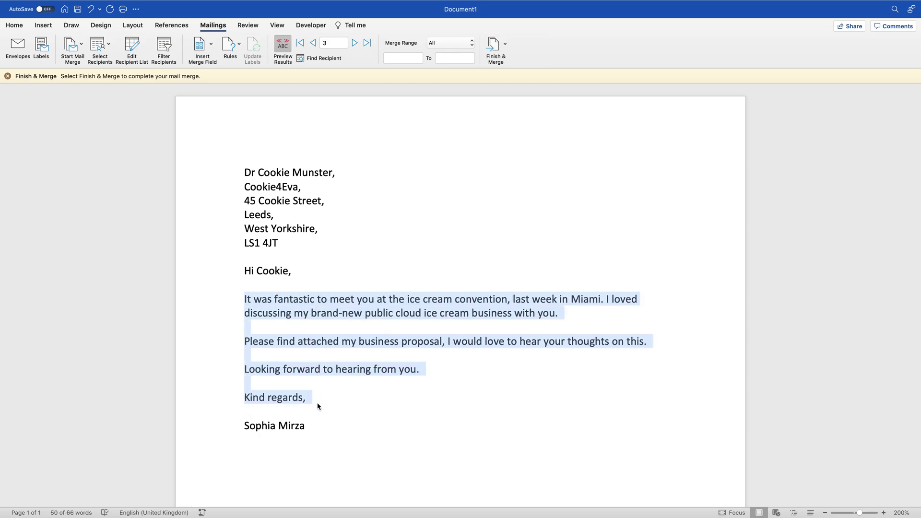
{"action": "left_click", "coordinate": [318, 406]}
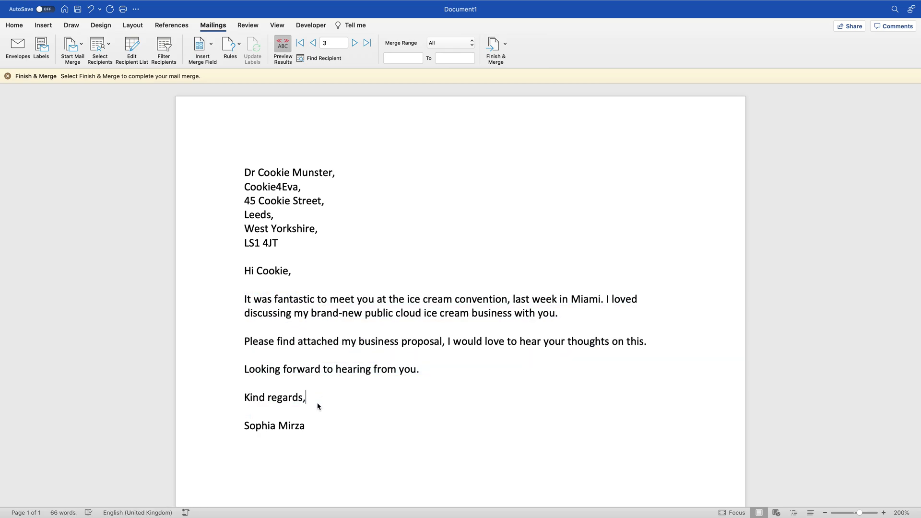
{"action": "left_click_drag", "start_coordinate": [316, 402], "coordinate": [232, 274]}
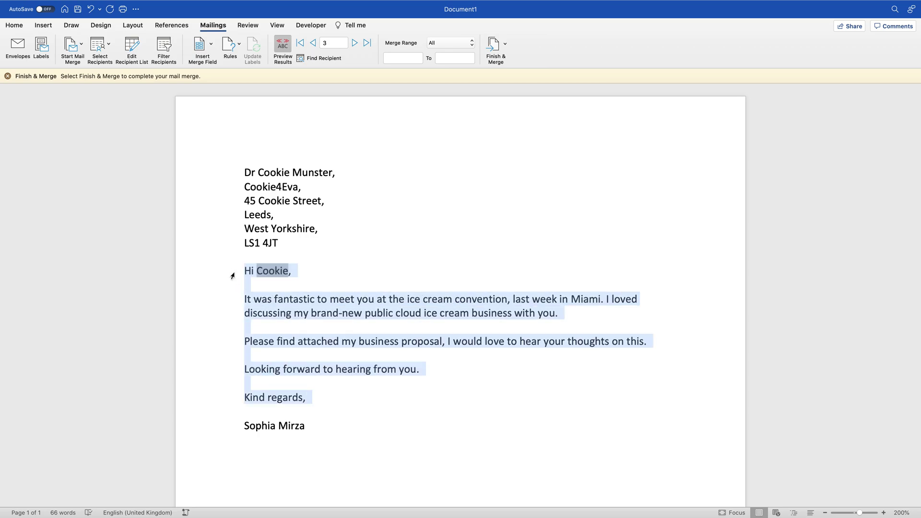
{"action": "left_click", "coordinate": [240, 26]}
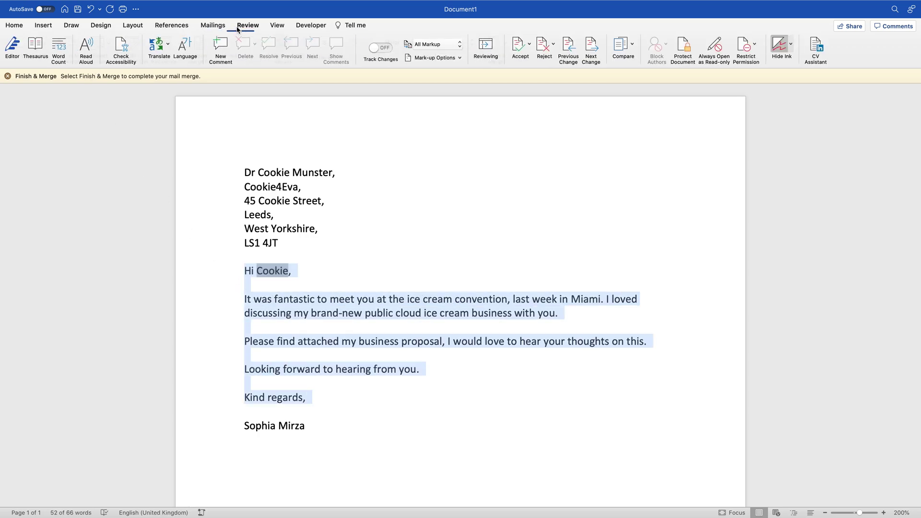
{"action": "left_click", "coordinate": [159, 45]}
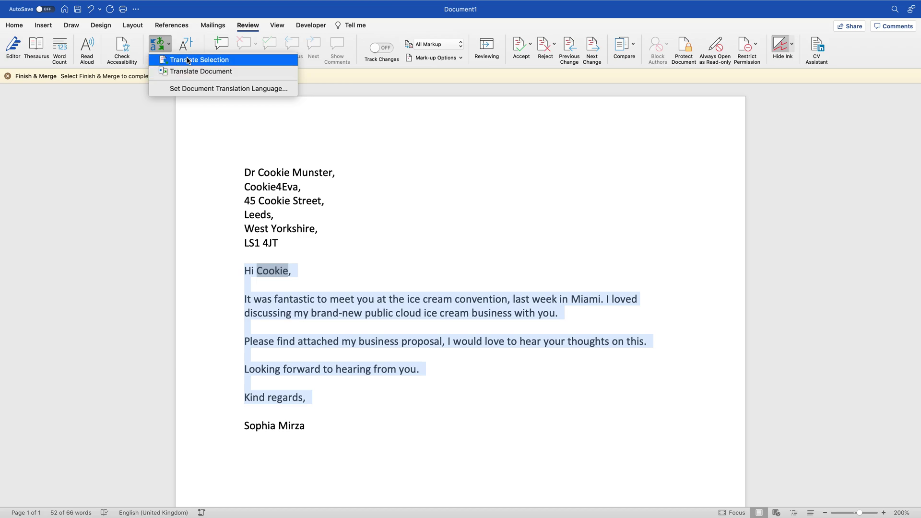
{"action": "left_click", "coordinate": [187, 61]}
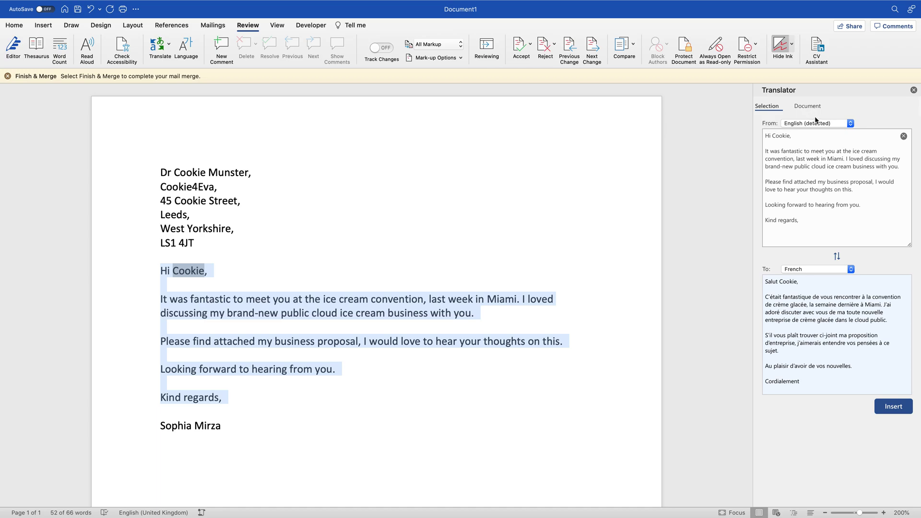
Step: Preview Lithuanian and Japanese translations, switch back to French, and insert the French text into the letter
{"action": "left_click", "coordinate": [804, 271]}
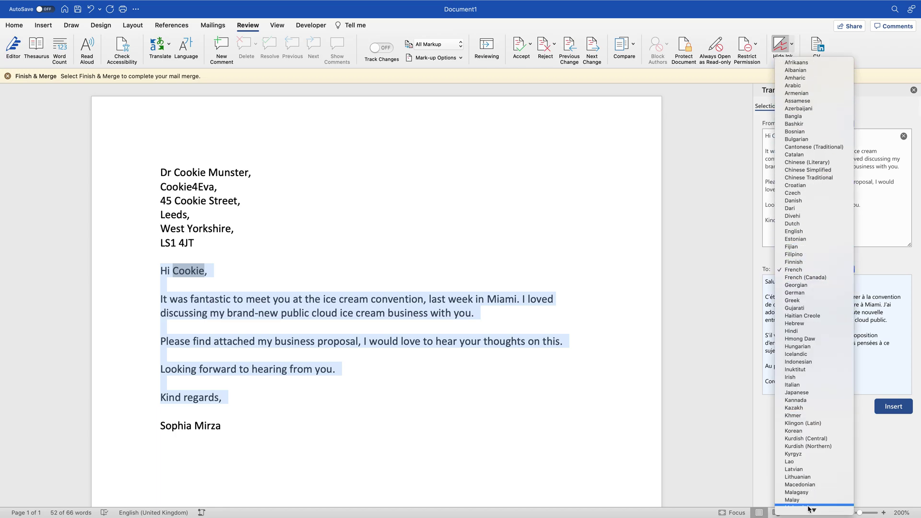
{"action": "mouse_move", "coordinate": [810, 510]}
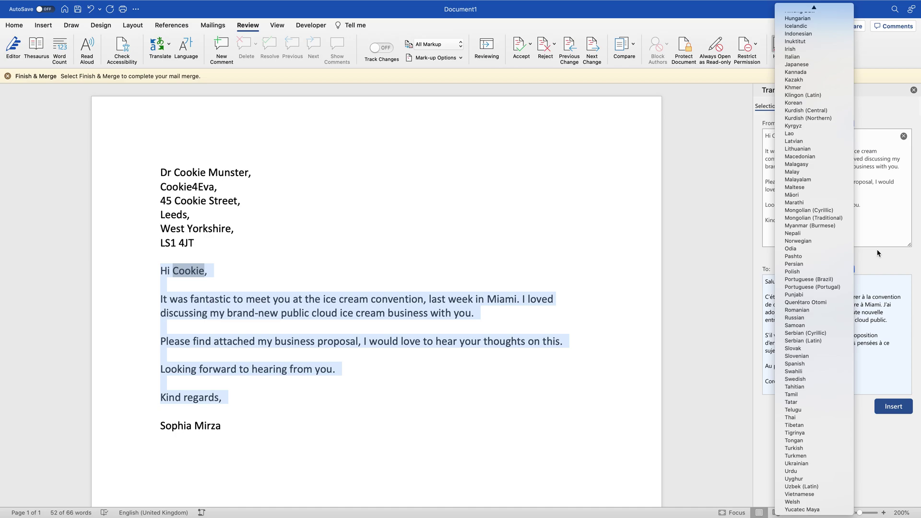
{"action": "left_click", "coordinate": [815, 151]}
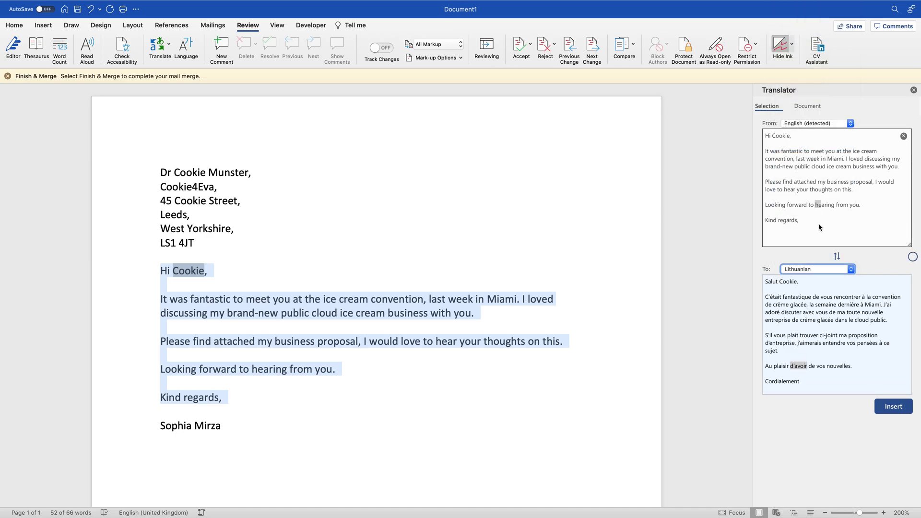
{"action": "left_click", "coordinate": [811, 273]}
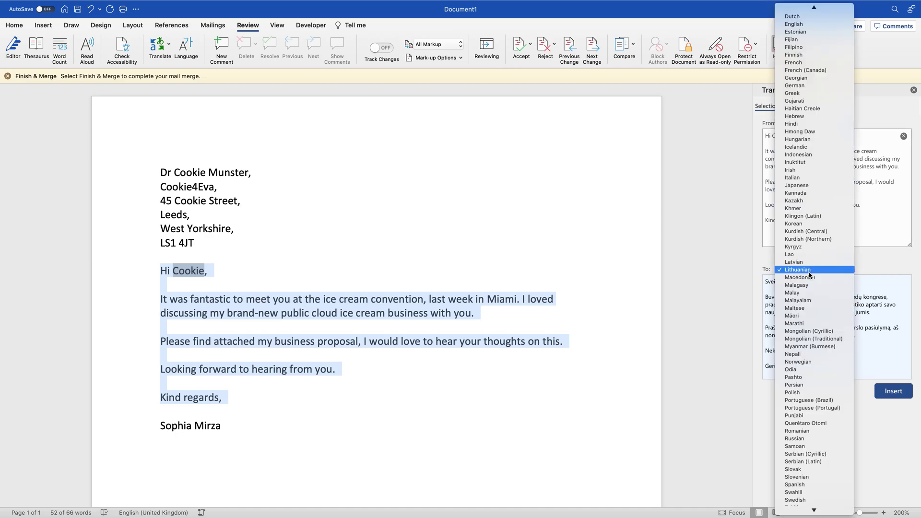
{"action": "left_click", "coordinate": [801, 186]}
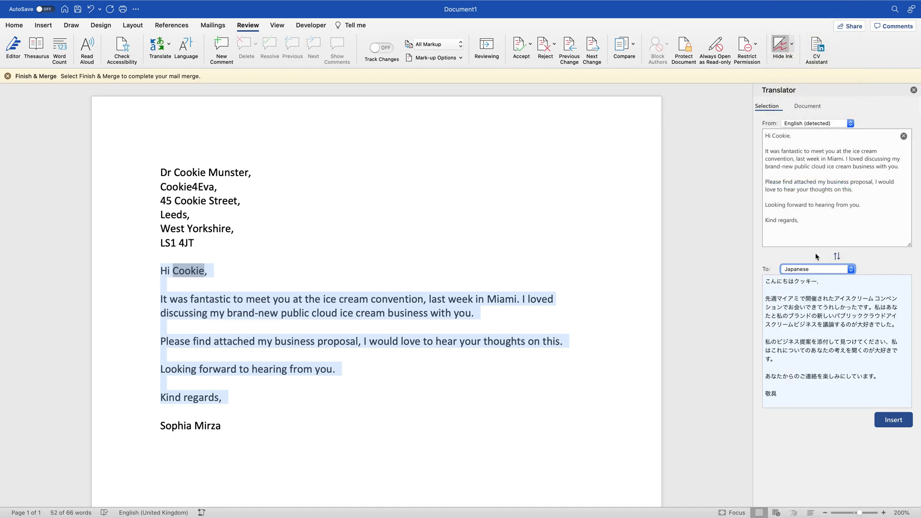
{"action": "left_click", "coordinate": [817, 273]}
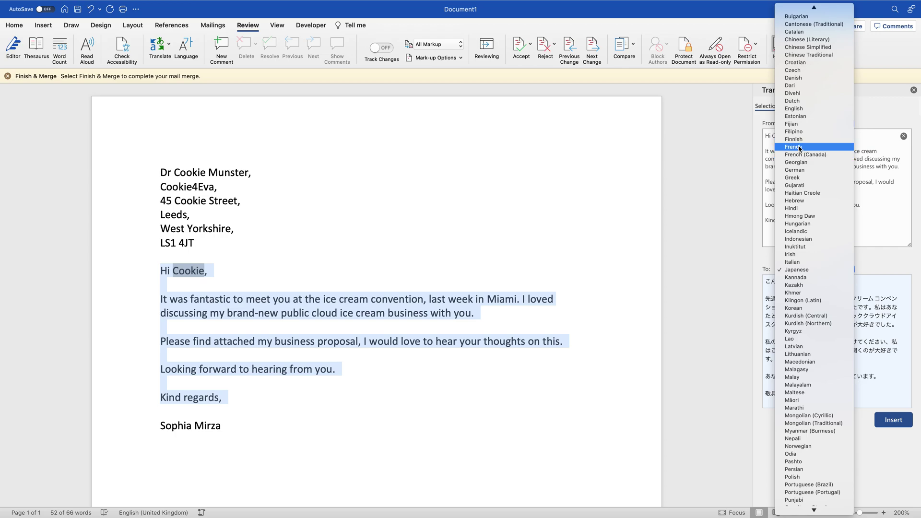
{"action": "left_click", "coordinate": [800, 146]}
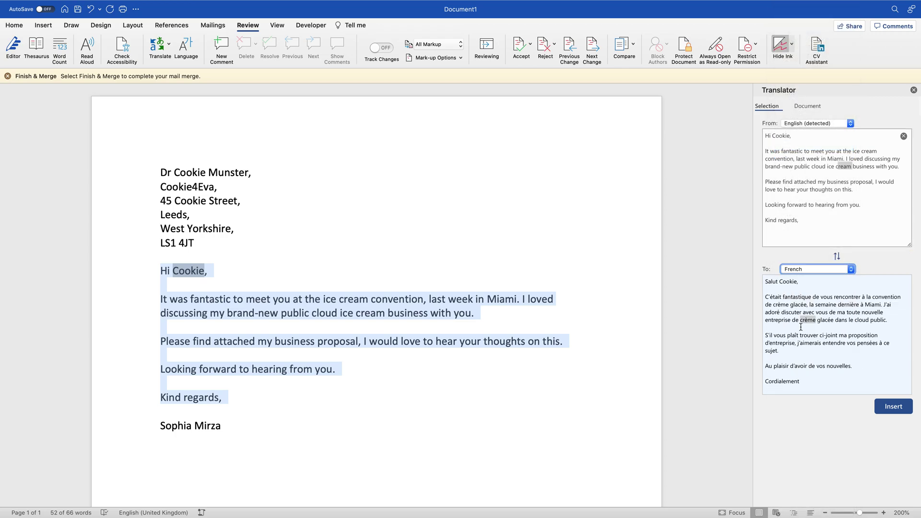
{"action": "left_click", "coordinate": [893, 407]}
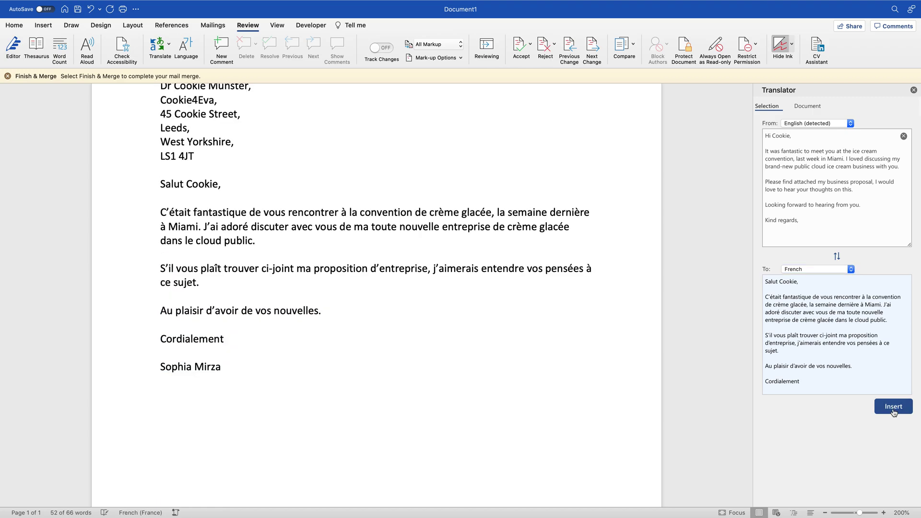
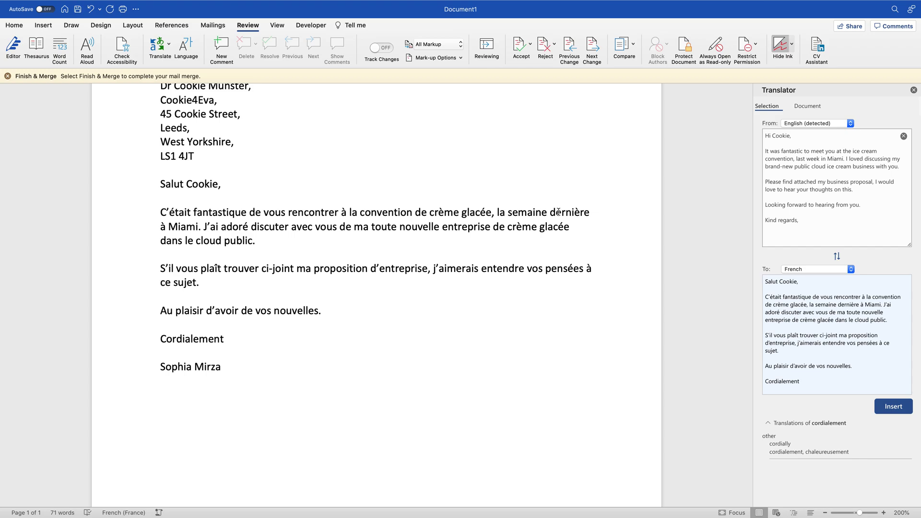
Step: Open the File menu to reach New from Template and the other file commands
{"action": "left_click", "coordinate": [59, 6]}
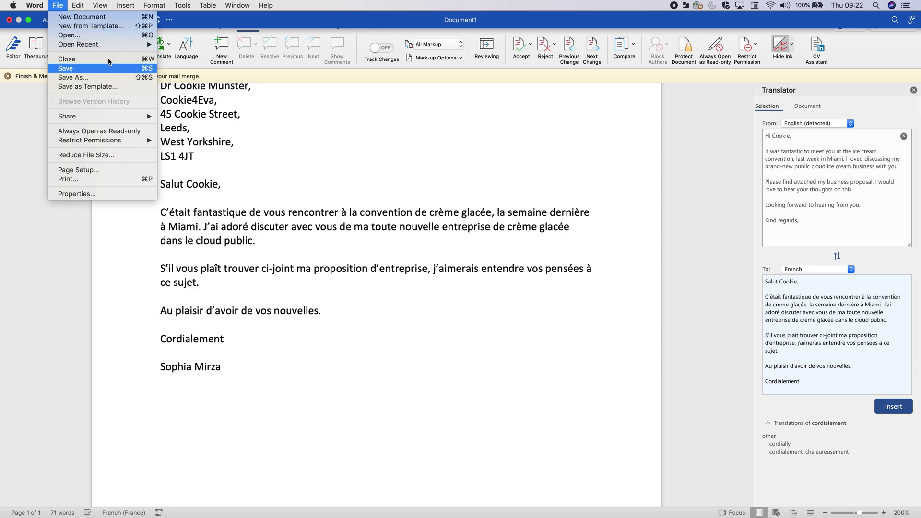
Step: Open the New from Template gallery and search it for 'business'
{"action": "left_click", "coordinate": [106, 27]}
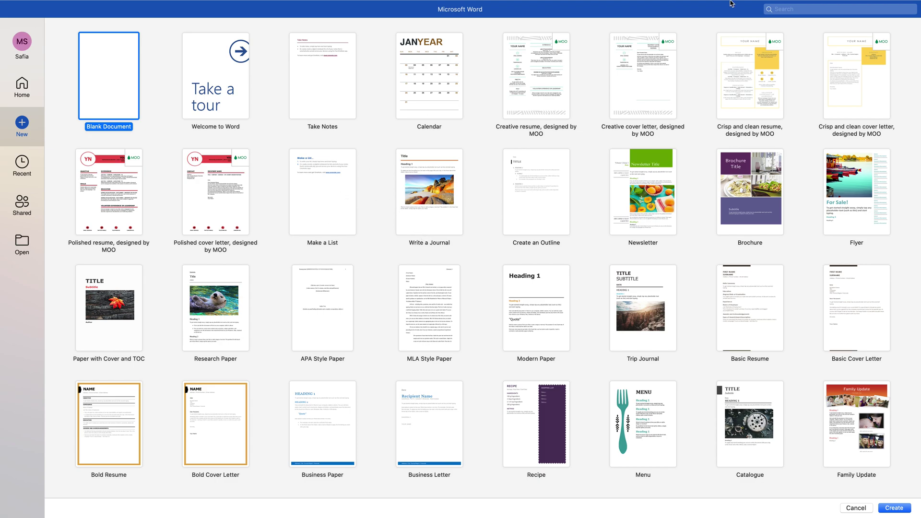
{"action": "left_click", "coordinate": [809, 21]}
{"action": "type", "text": "business"}
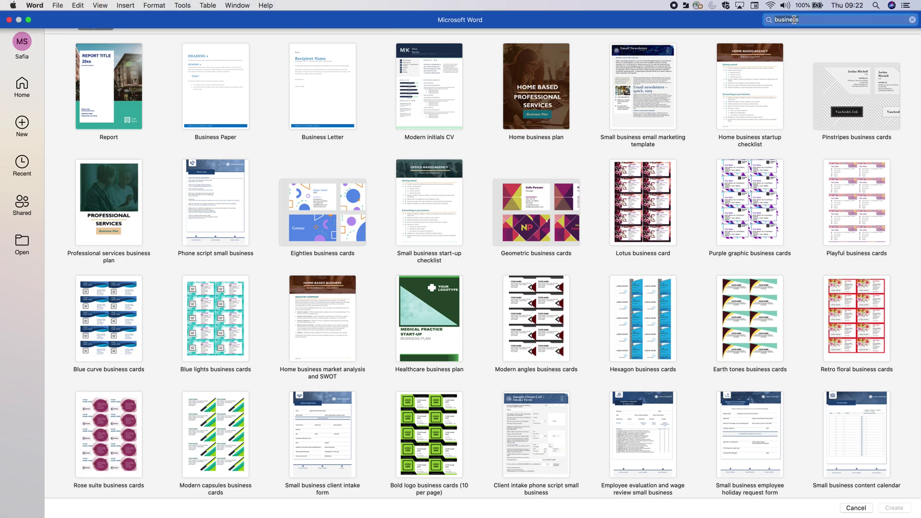
Step: Replace the search term with 'flyer', run it, and browse the flyer template results
{"action": "double_click", "coordinate": [794, 19]}
{"action": "type", "text": "flyer"}
{"action": "key", "text": "Return"}
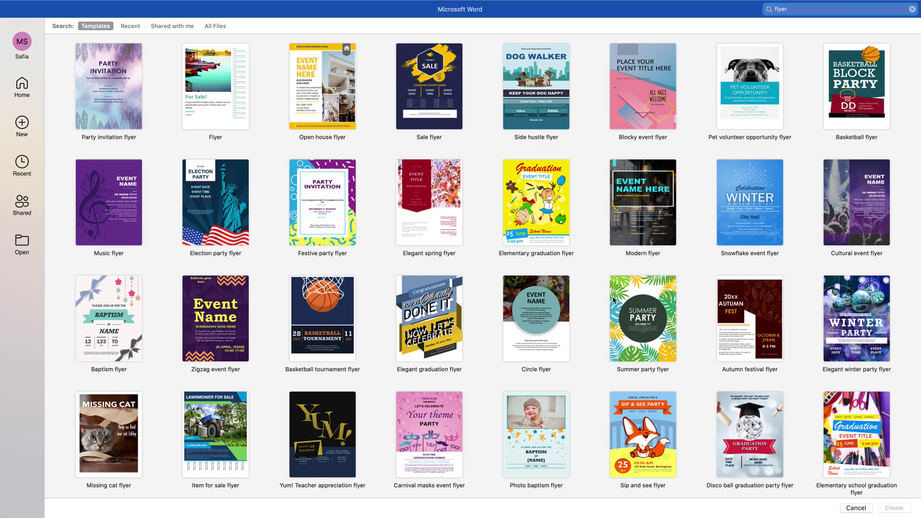
{"action": "scroll", "coordinate": [632, 326], "scroll_direction": "down", "scroll_amount": 7}
{"action": "scroll", "coordinate": [632, 326], "scroll_direction": "down", "scroll_amount": 20}
{"action": "scroll", "coordinate": [632, 327], "scroll_direction": "up", "scroll_amount": 20}
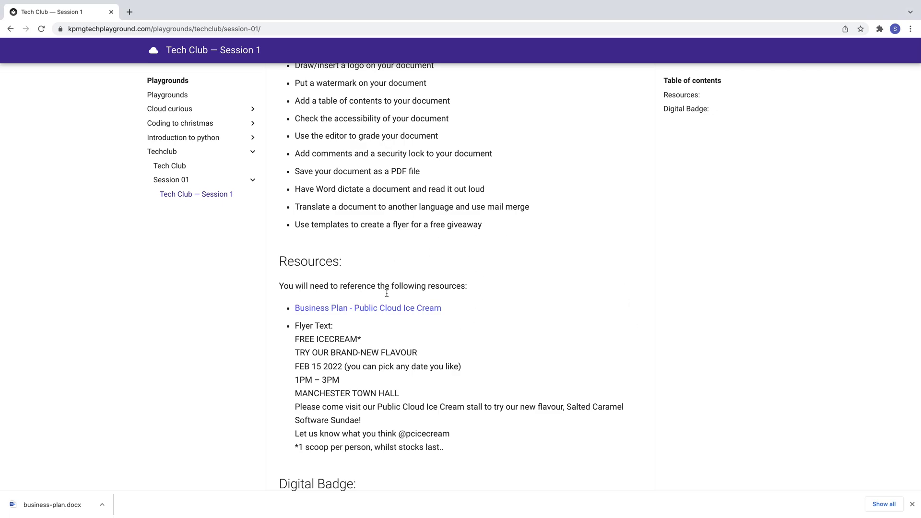
Step: Scroll down to the giveaway Flyer Text on the Tech Club page and highlight the block
{"action": "scroll", "coordinate": [456, 287], "scroll_direction": "down", "scroll_amount": 2}
{"action": "scroll", "coordinate": [459, 287], "scroll_direction": "down", "scroll_amount": 1}
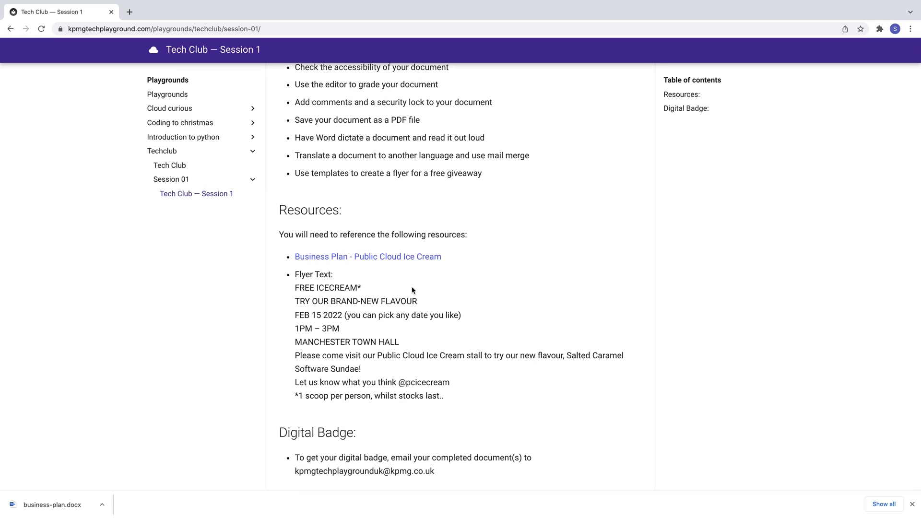
{"action": "left_click_drag", "start_coordinate": [295, 273], "coordinate": [468, 400]}
{"action": "left_click", "coordinate": [467, 400]}
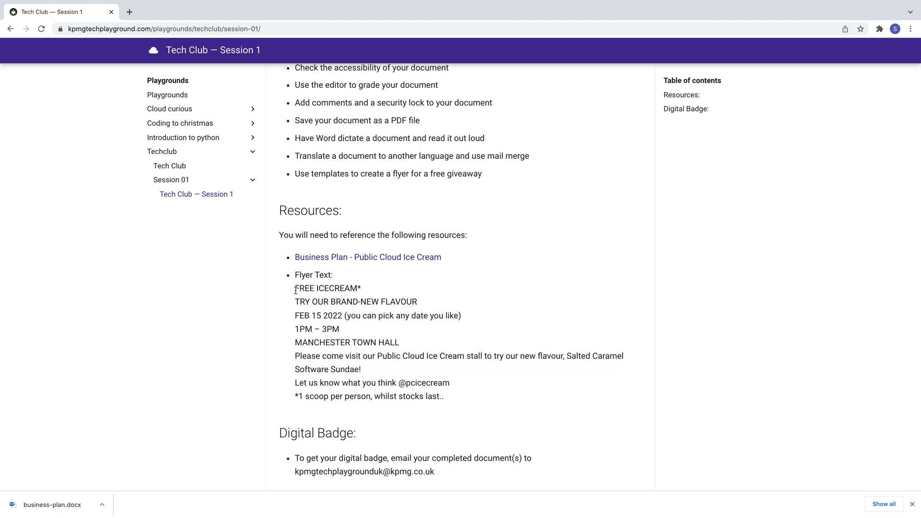
Step: Highlight the FREE ICECREAM*, TRY OUR BRAND-NEW FLAVOUR, event date and MANCHESTER TOWN HALL lines
{"action": "left_click_drag", "start_coordinate": [295, 288], "coordinate": [396, 293]}
{"action": "left_click_drag", "start_coordinate": [295, 303], "coordinate": [436, 306]}
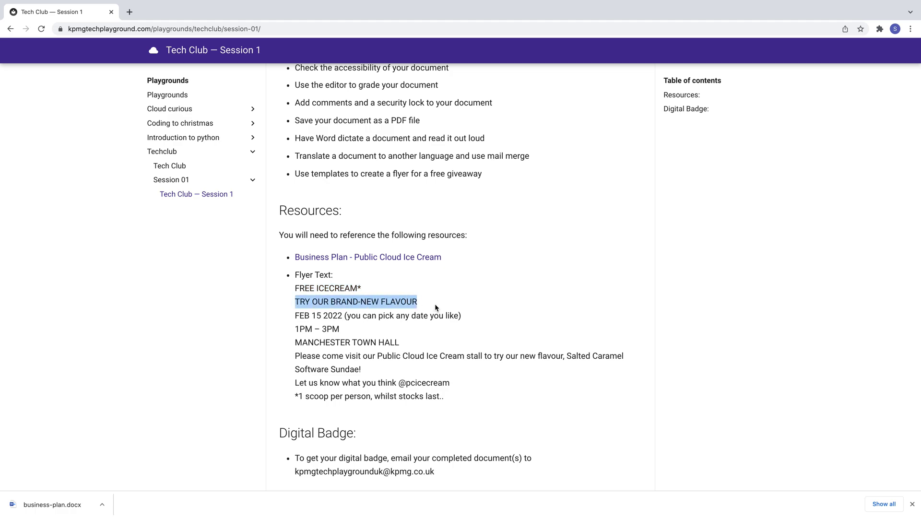
{"action": "left_click_drag", "start_coordinate": [295, 315], "coordinate": [348, 332]}
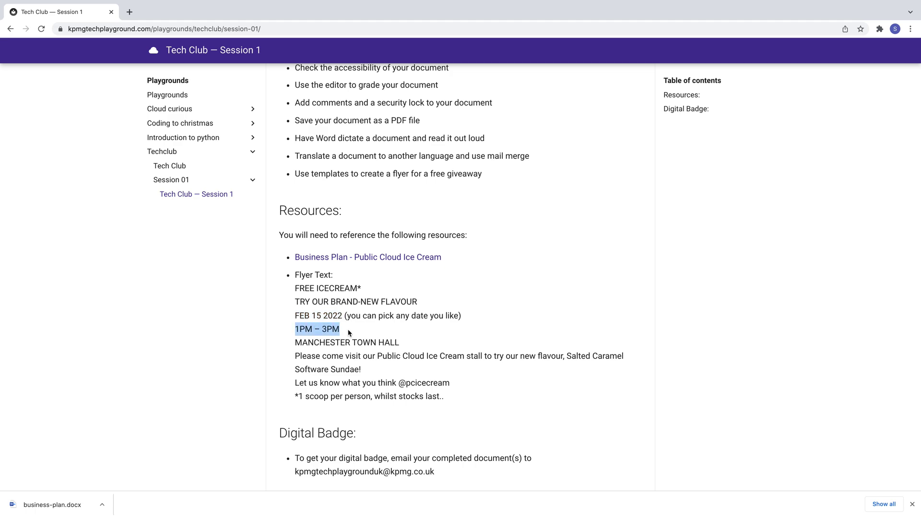
{"action": "left_click_drag", "start_coordinate": [294, 346], "coordinate": [422, 343]}
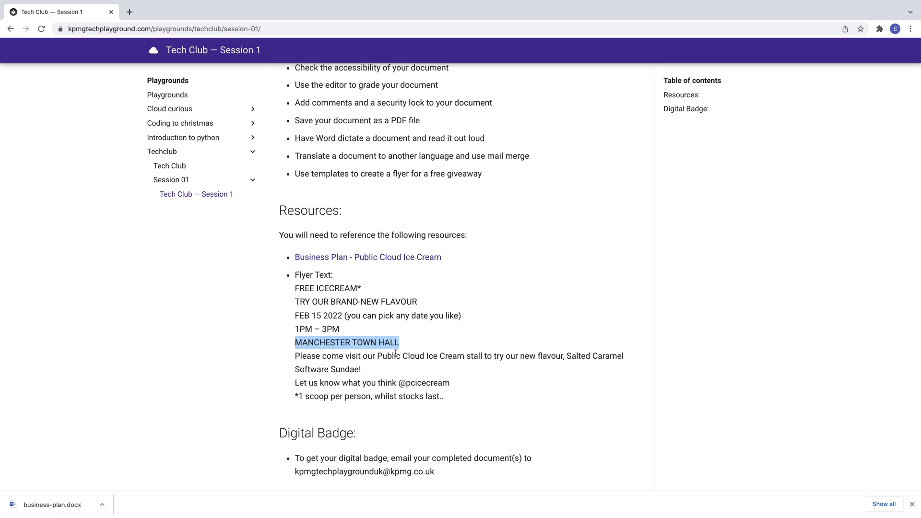
{"action": "left_click", "coordinate": [601, 342]}
Step: Highlight the Salted Caramel Software Sundae name, select all the flyer text, and return to Word
{"action": "left_click_drag", "start_coordinate": [567, 356], "coordinate": [356, 369]}
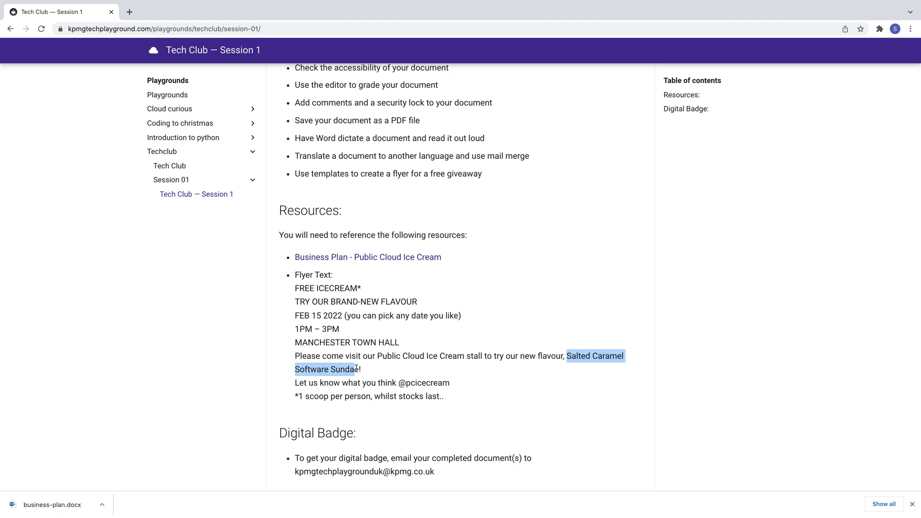
{"action": "left_click", "coordinate": [376, 298]}
{"action": "left_click_drag", "start_coordinate": [295, 288], "coordinate": [441, 402]}
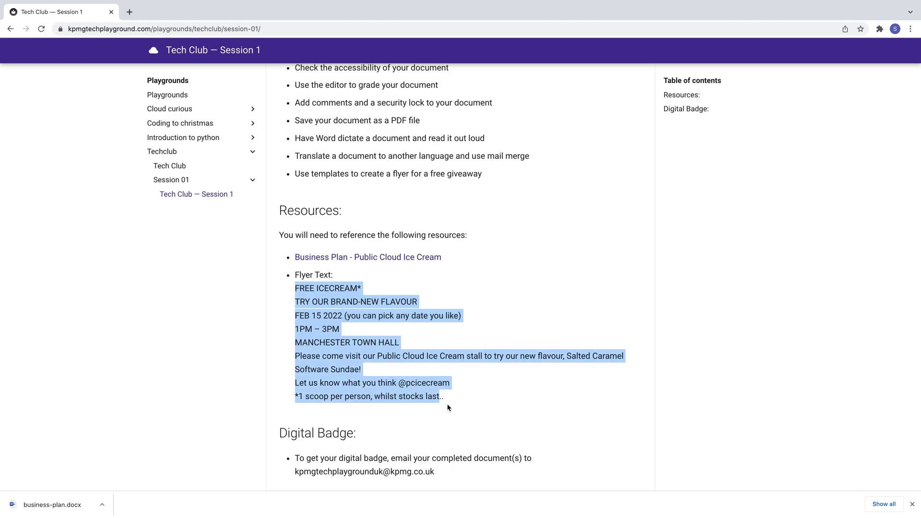
{"action": "key", "text": "ctrl+Right"}
{"action": "key", "text": "ctrl+Right"}
{"action": "key", "text": "ctrl+Right"}
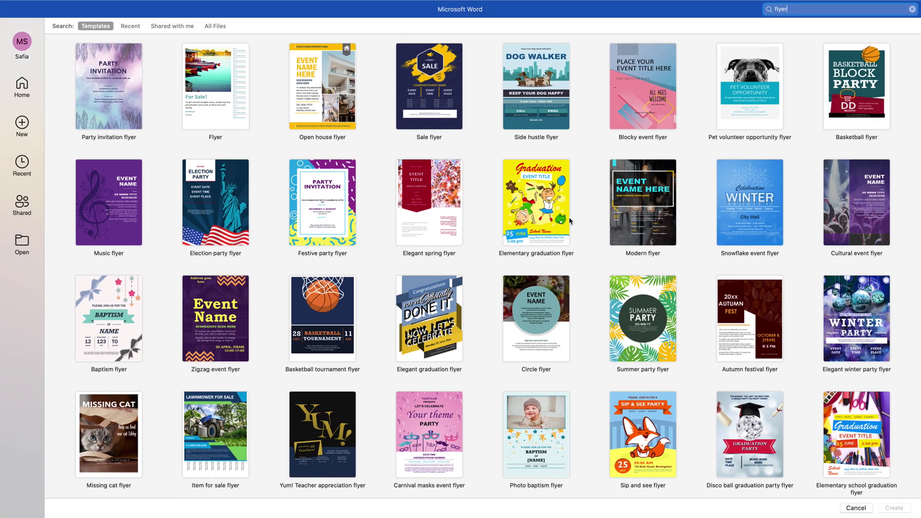
Step: Scroll through the finished FREE ICECREAM flyer showing the Feb 15 2022 date and Manchester Town Hall venue
{"action": "key", "text": "ctrl+Right"}
{"action": "key", "text": "ctrl+Right"}
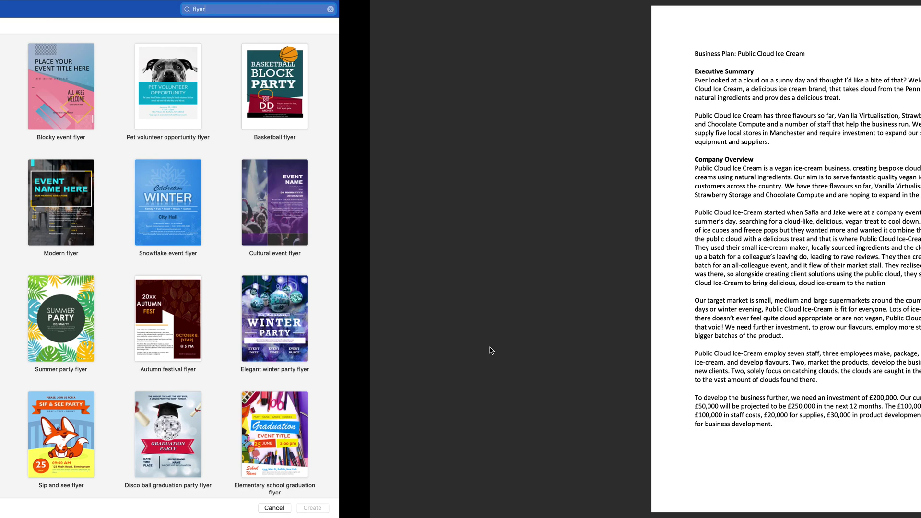
{"action": "scroll", "coordinate": [489, 347], "scroll_direction": "up", "scroll_amount": 15}
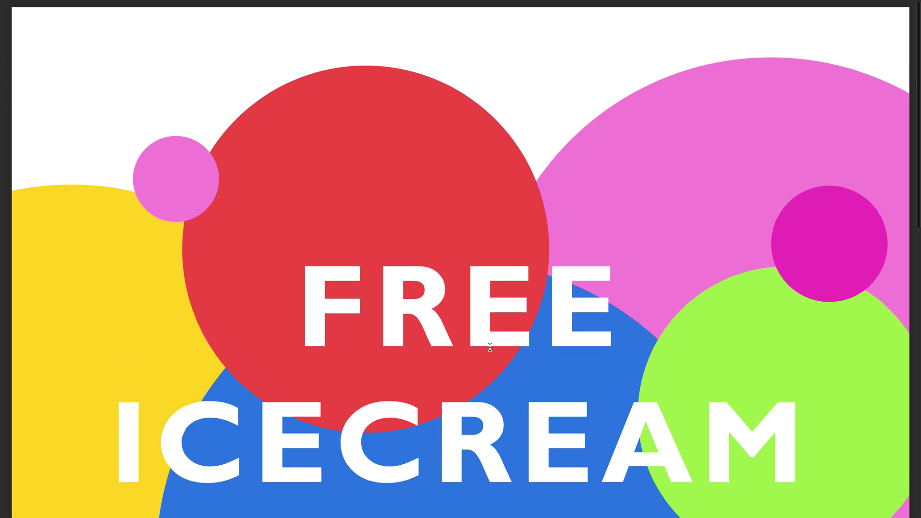
{"action": "scroll", "coordinate": [489, 347], "scroll_direction": "down", "scroll_amount": 5}
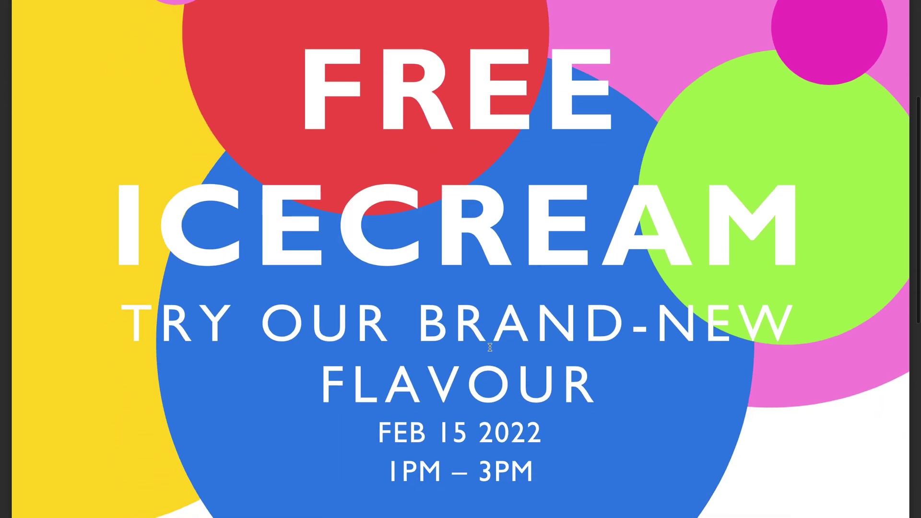
{"action": "scroll", "coordinate": [490, 347], "scroll_direction": "down", "scroll_amount": 3}
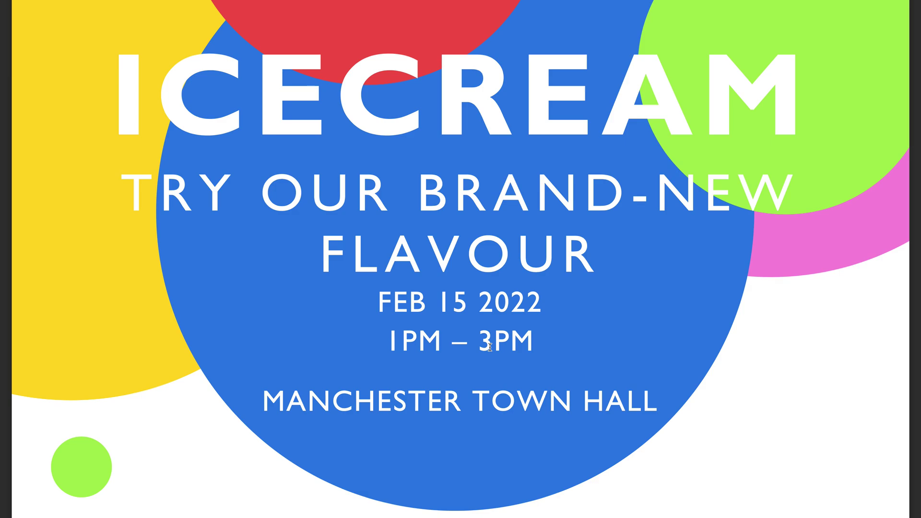
{"action": "scroll", "coordinate": [490, 346], "scroll_direction": "down", "scroll_amount": 6}
{"action": "scroll", "coordinate": [489, 346], "scroll_direction": "up", "scroll_amount": 12}
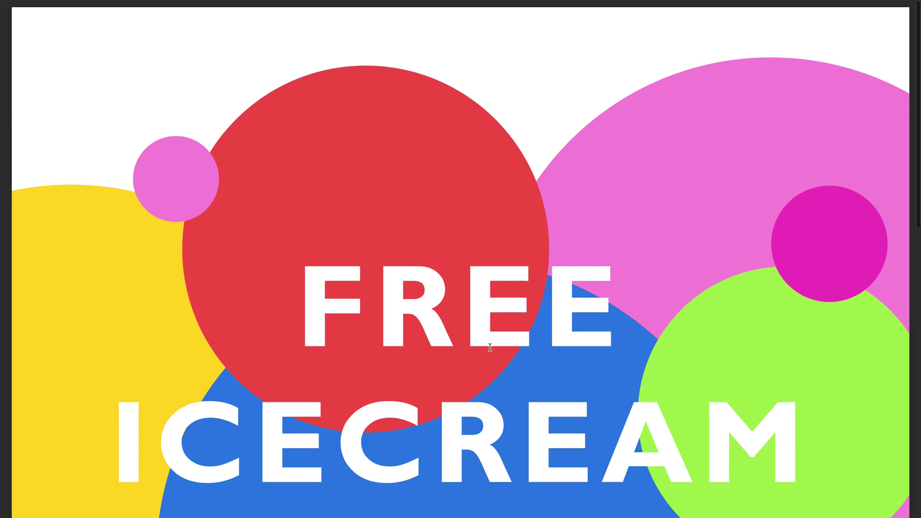